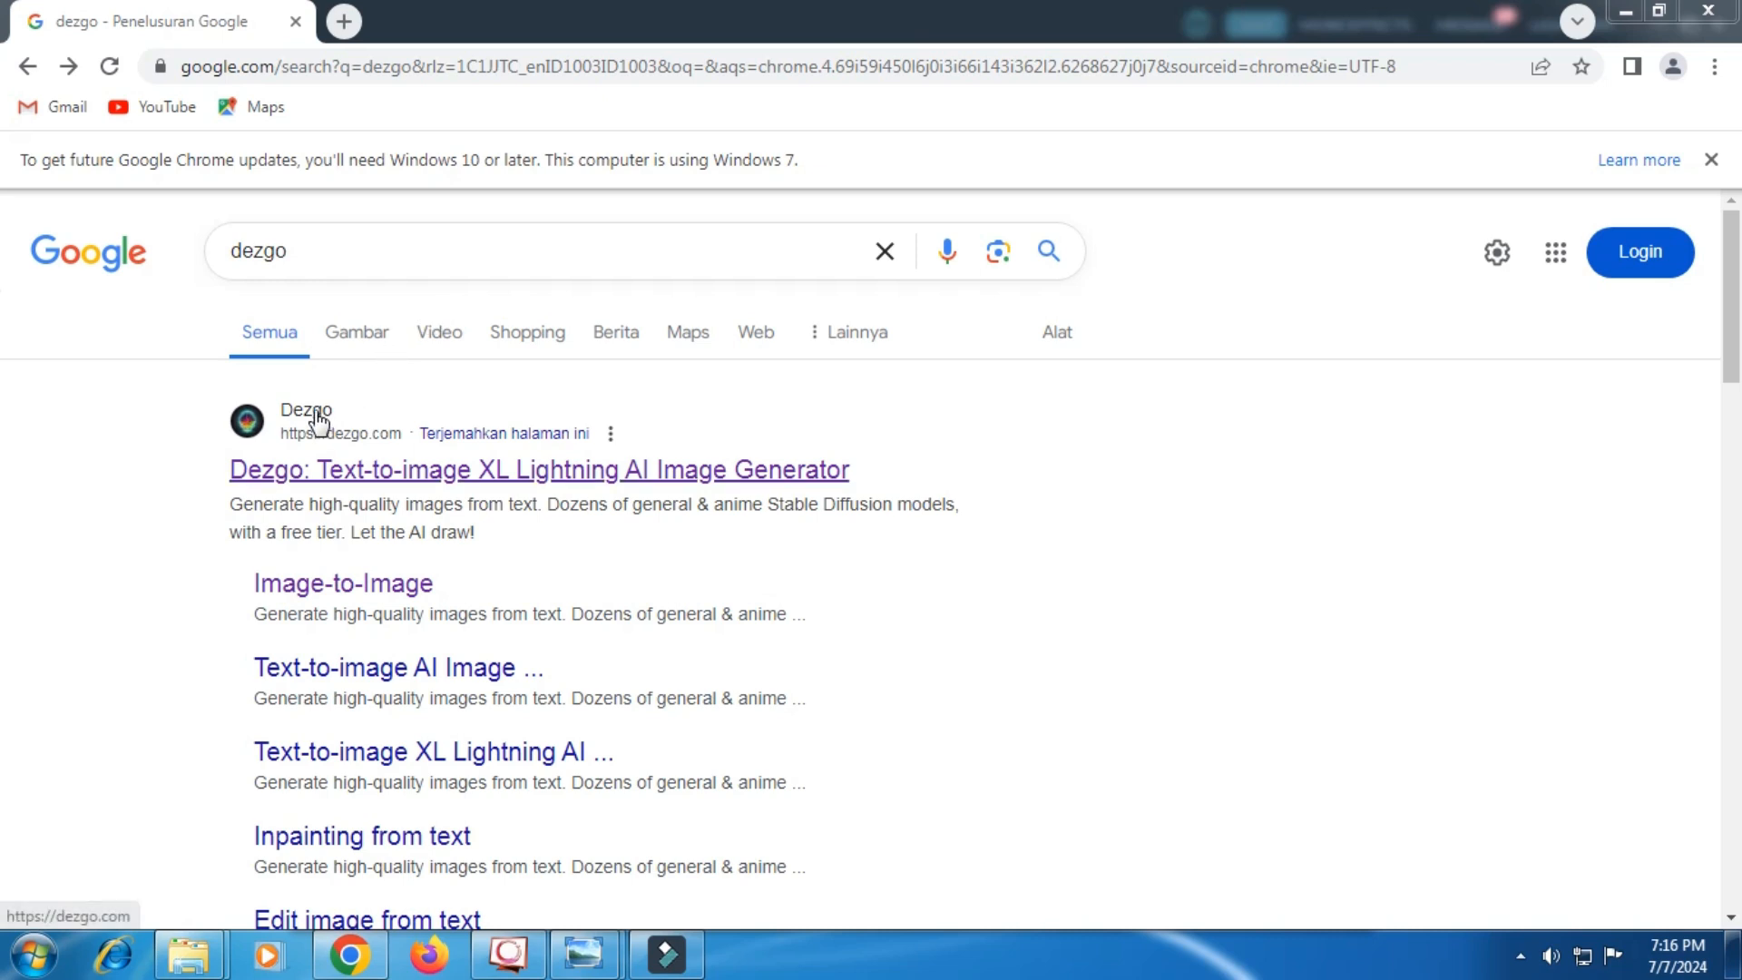
# Step: Open the Dezgo website from the search results and go to its Controlled Text-to-Image tool
pyautogui.click(314, 414)
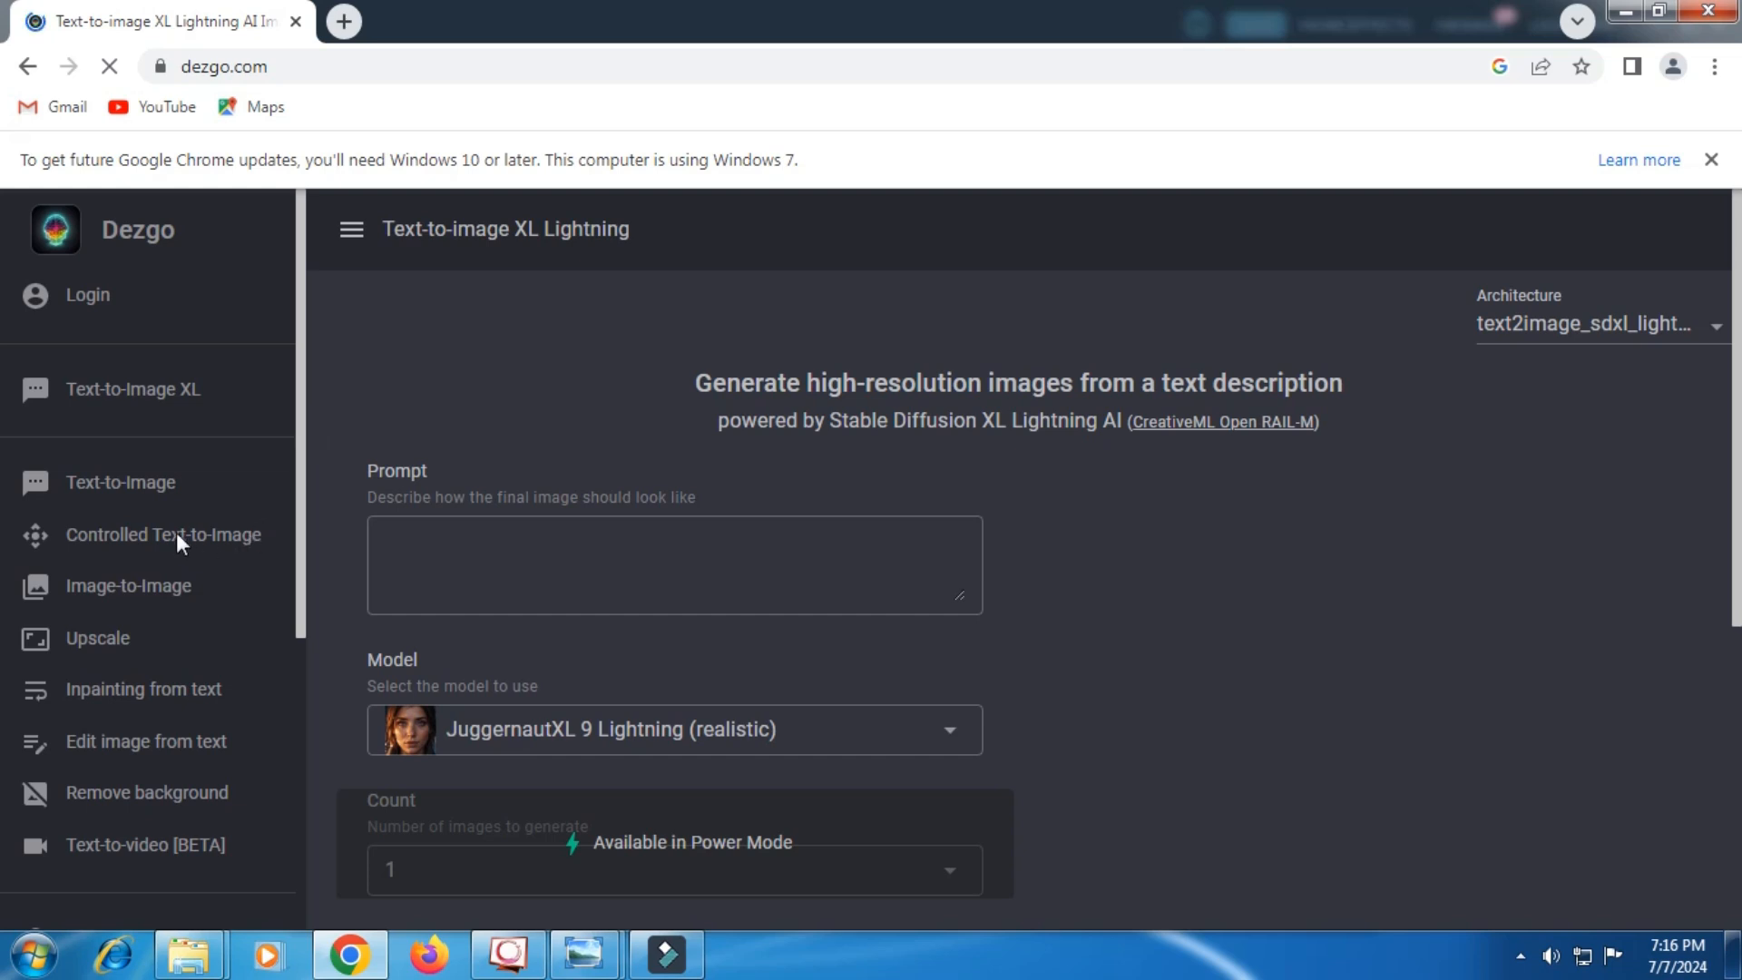
pyautogui.click(124, 535)
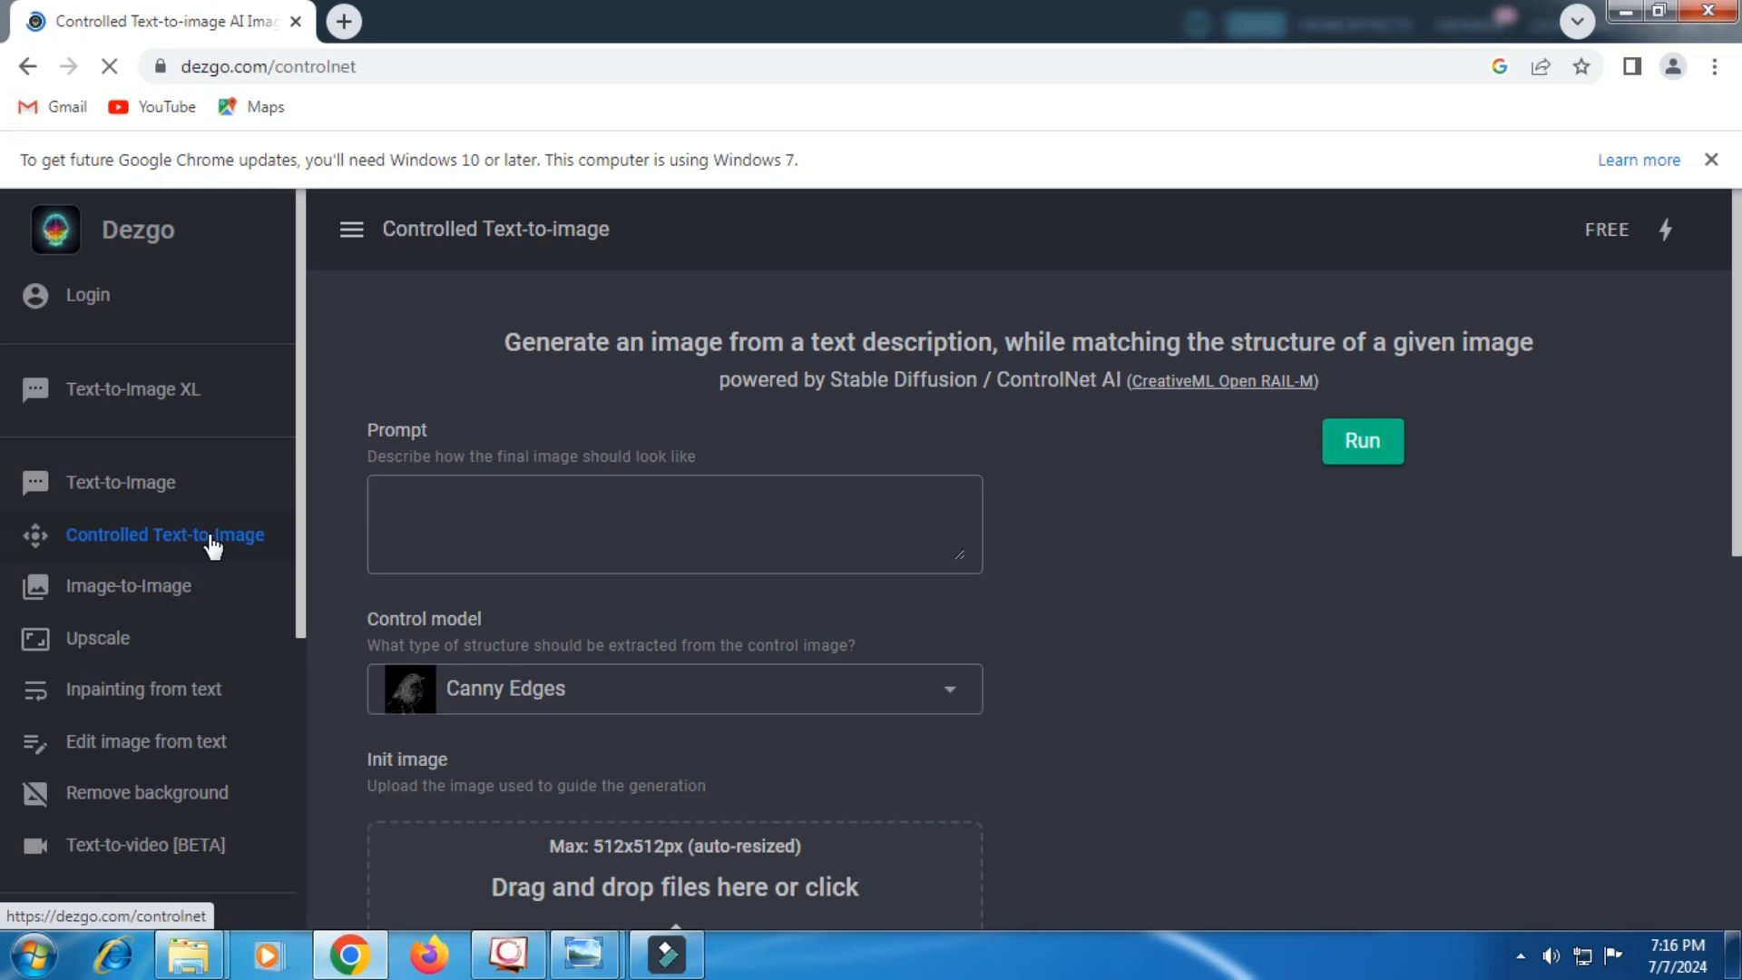
# Step: Check the old portrait photo in the photo viewer and enter the prompt "woman, wedding dresses"
pyautogui.click(404, 508)
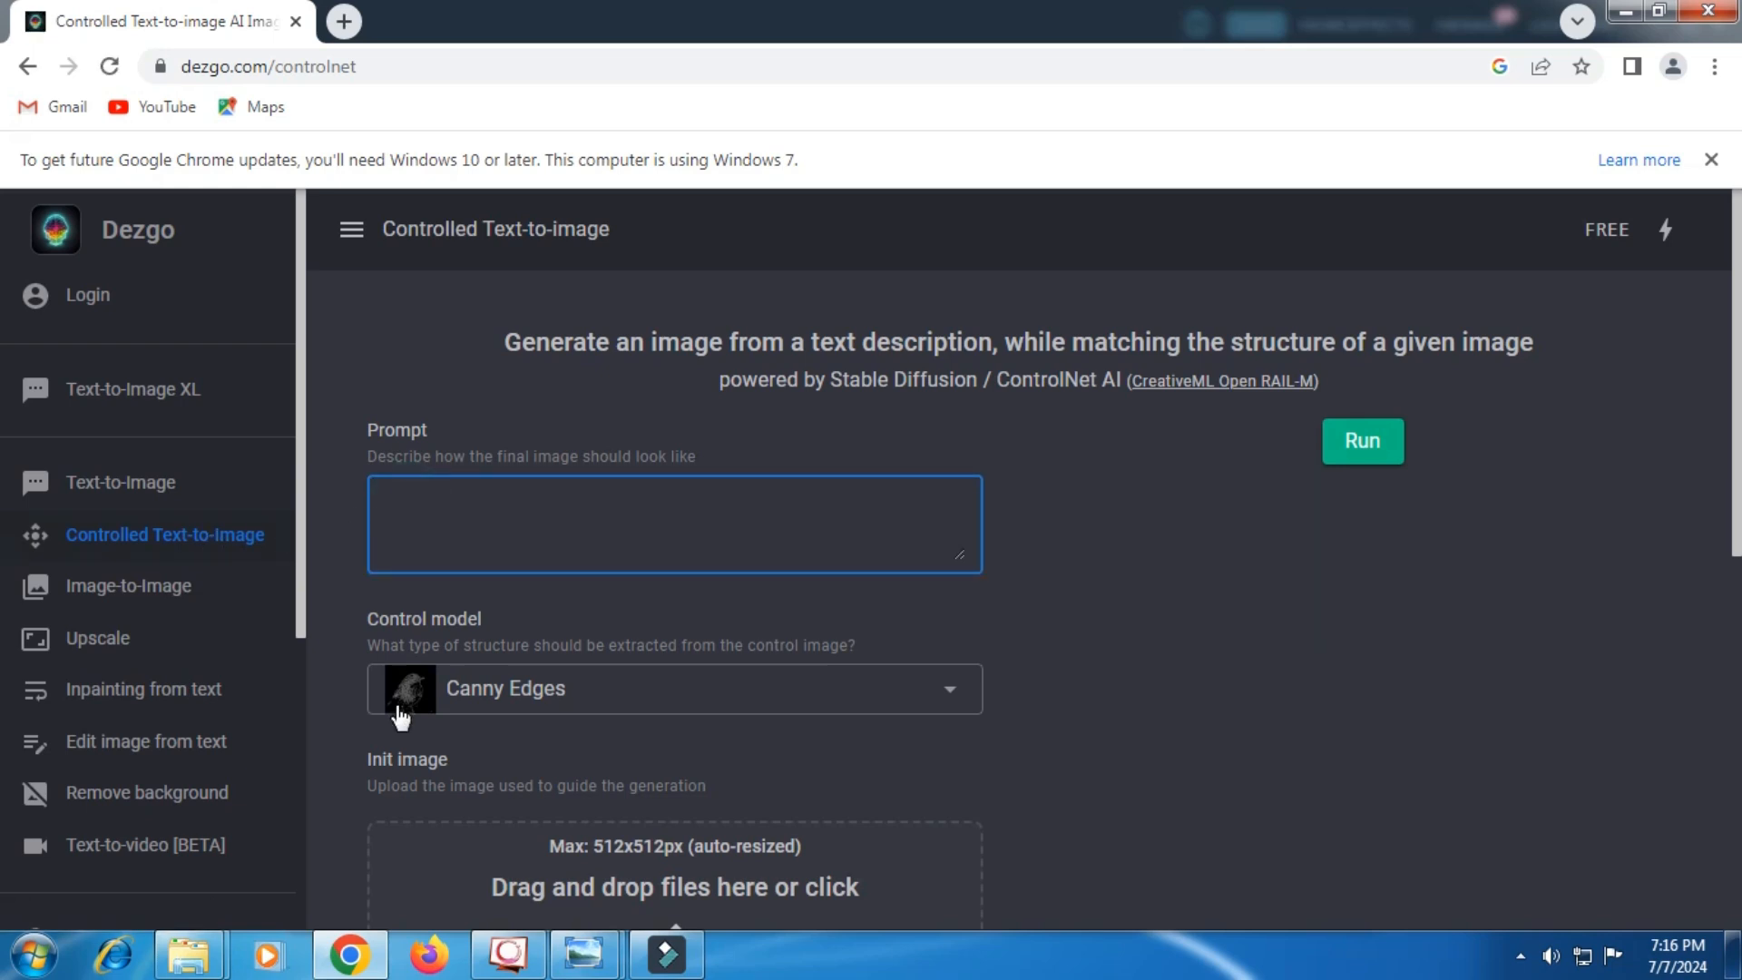
pyautogui.moveTo(584, 952)
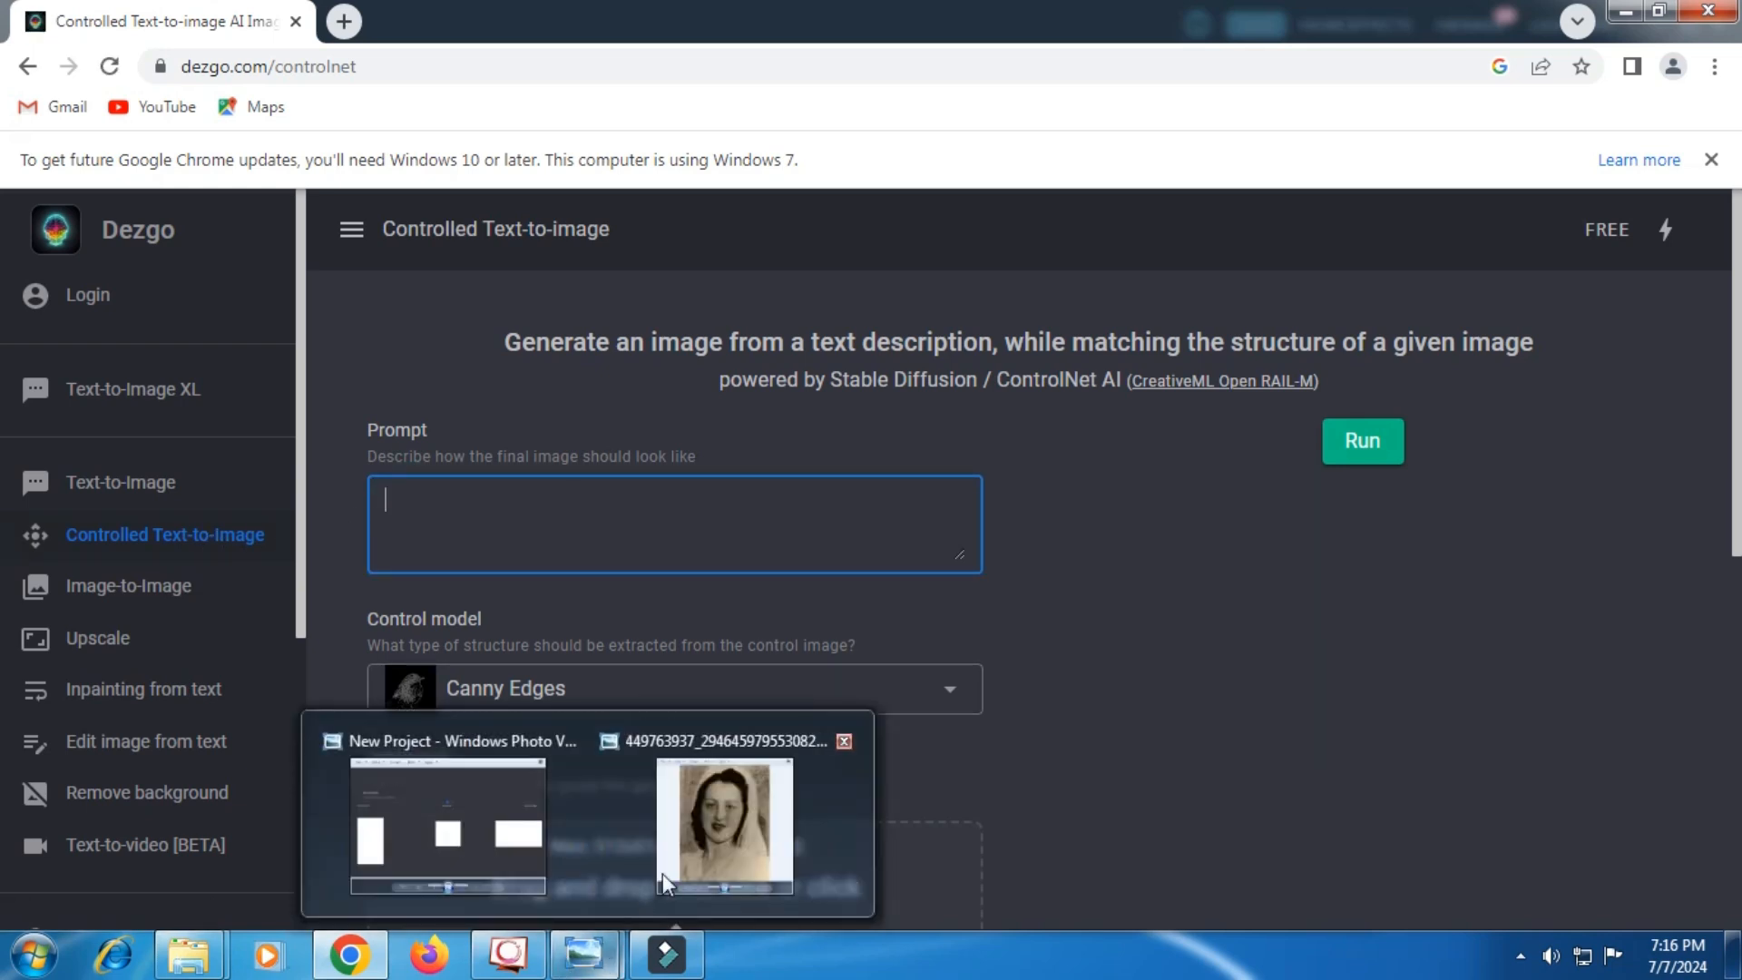
pyautogui.click(669, 863)
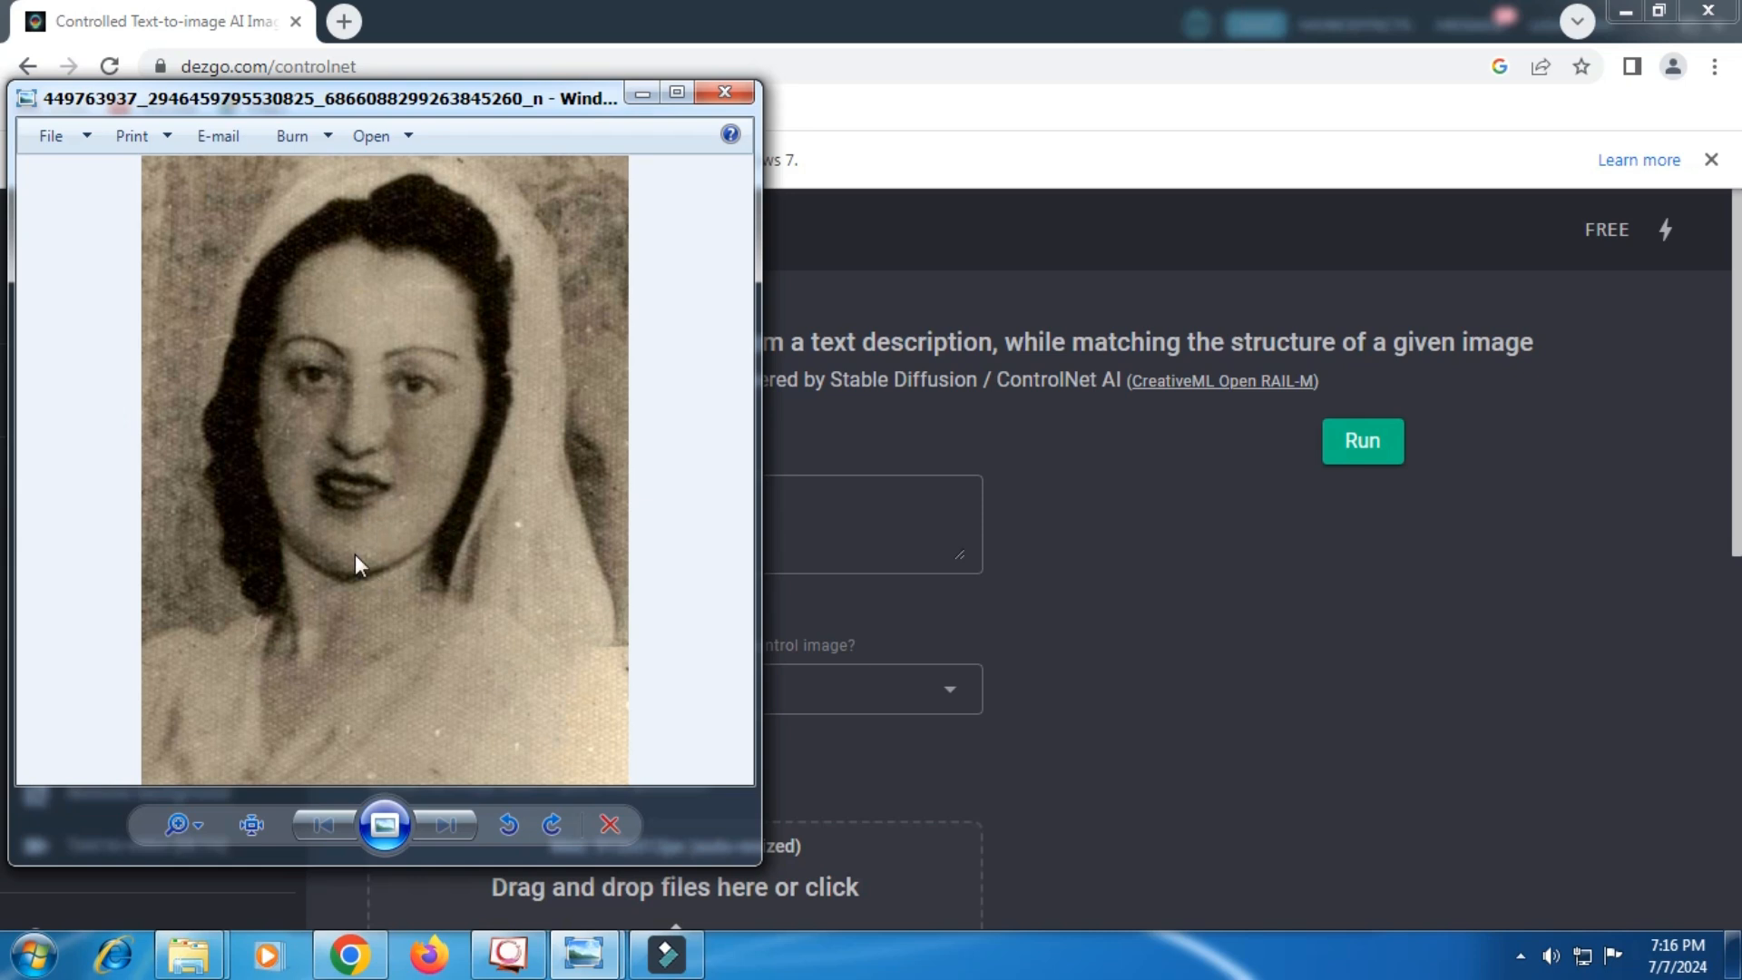
pyautogui.click(848, 530)
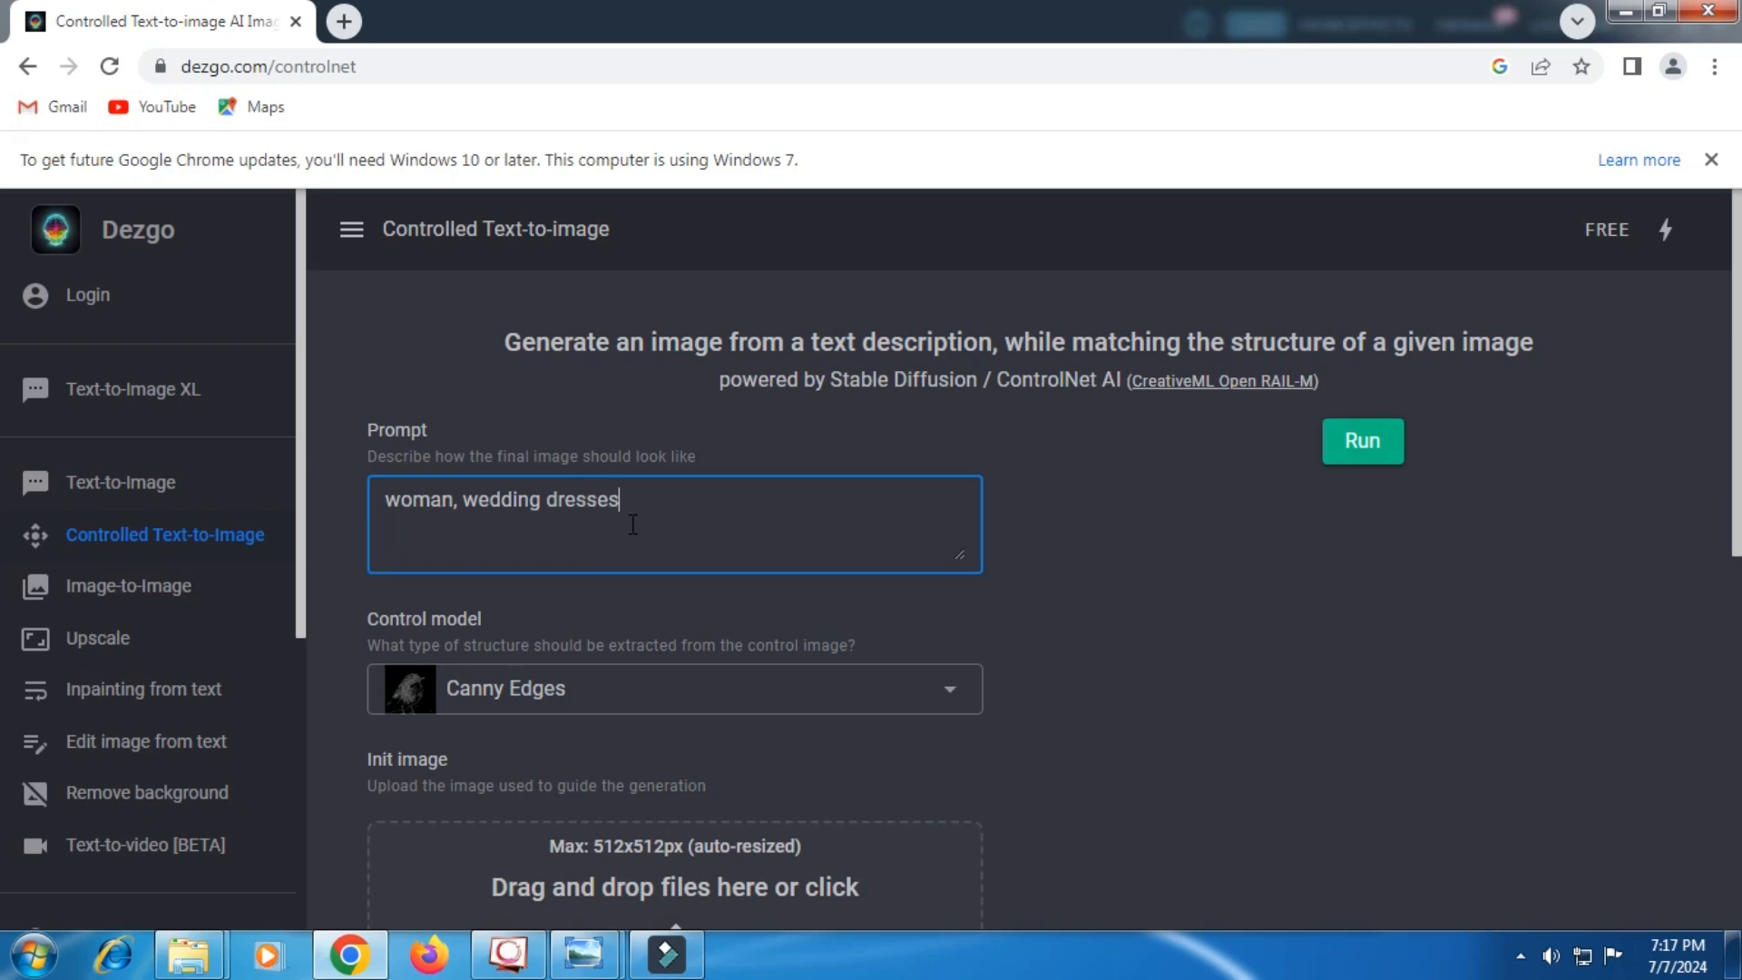
pyautogui.moveTo(656, 509); pyautogui.dragTo(397, 515)
pyautogui.click(646, 500)
# Step: Set the control model to Line Art
pyautogui.scroll(-3, 650, 506)
pyautogui.click(611, 440)
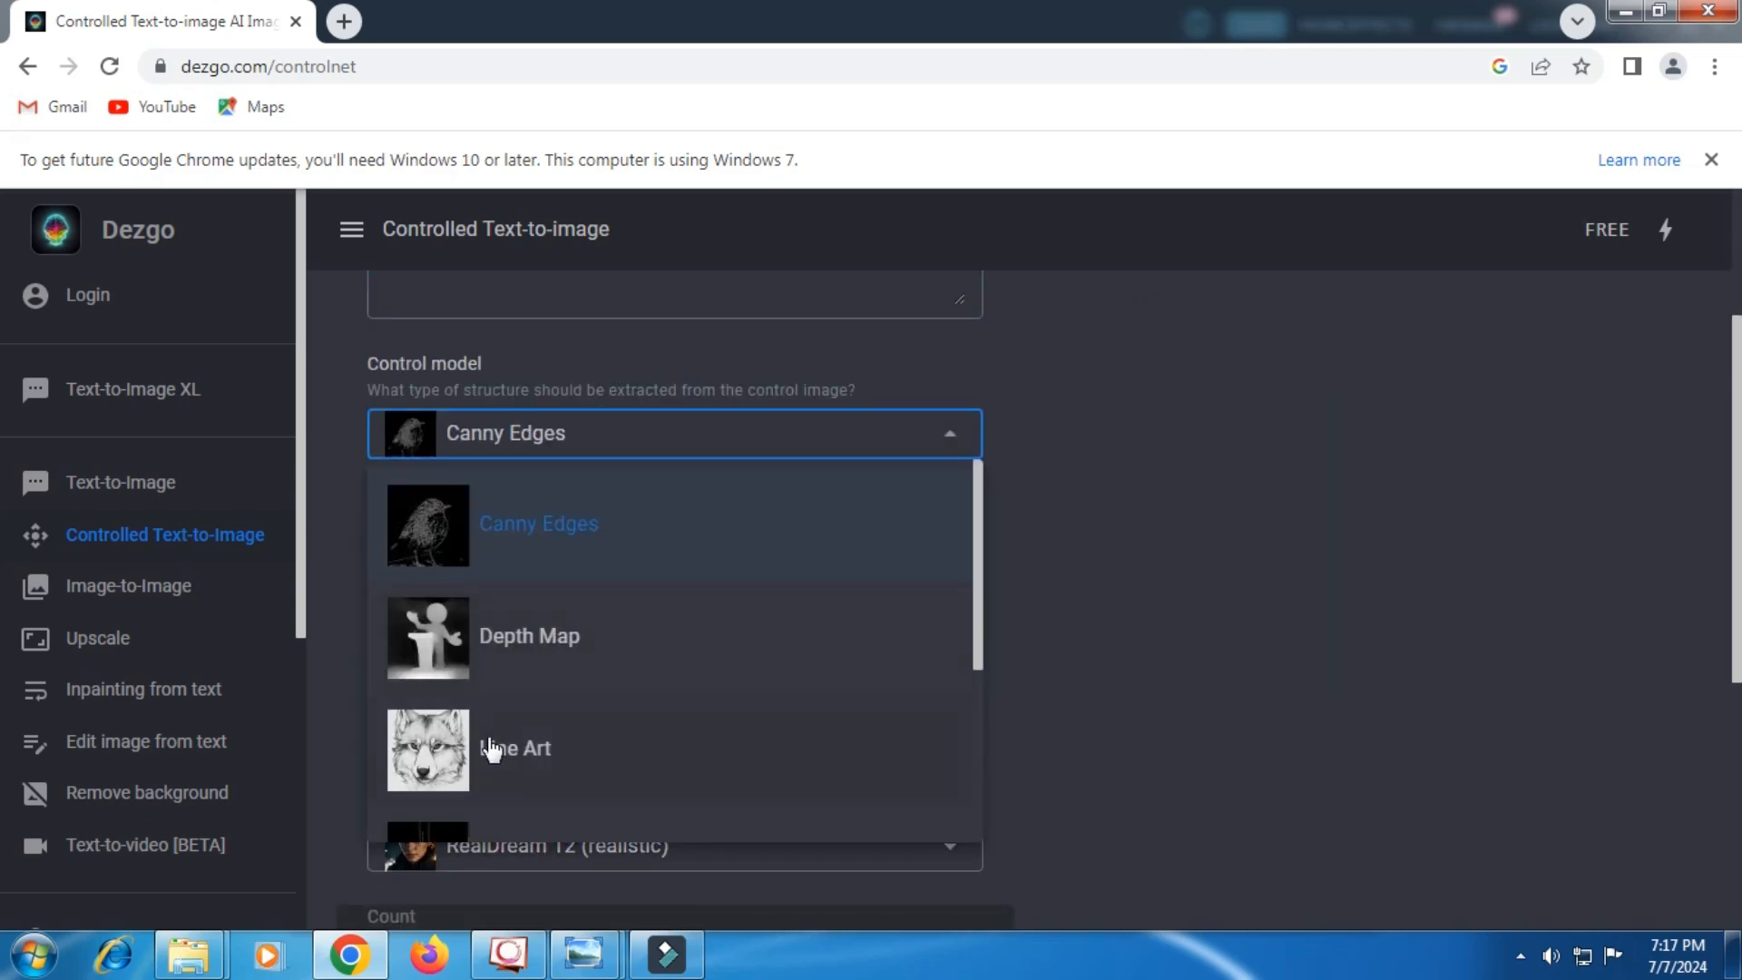
pyautogui.click(491, 749)
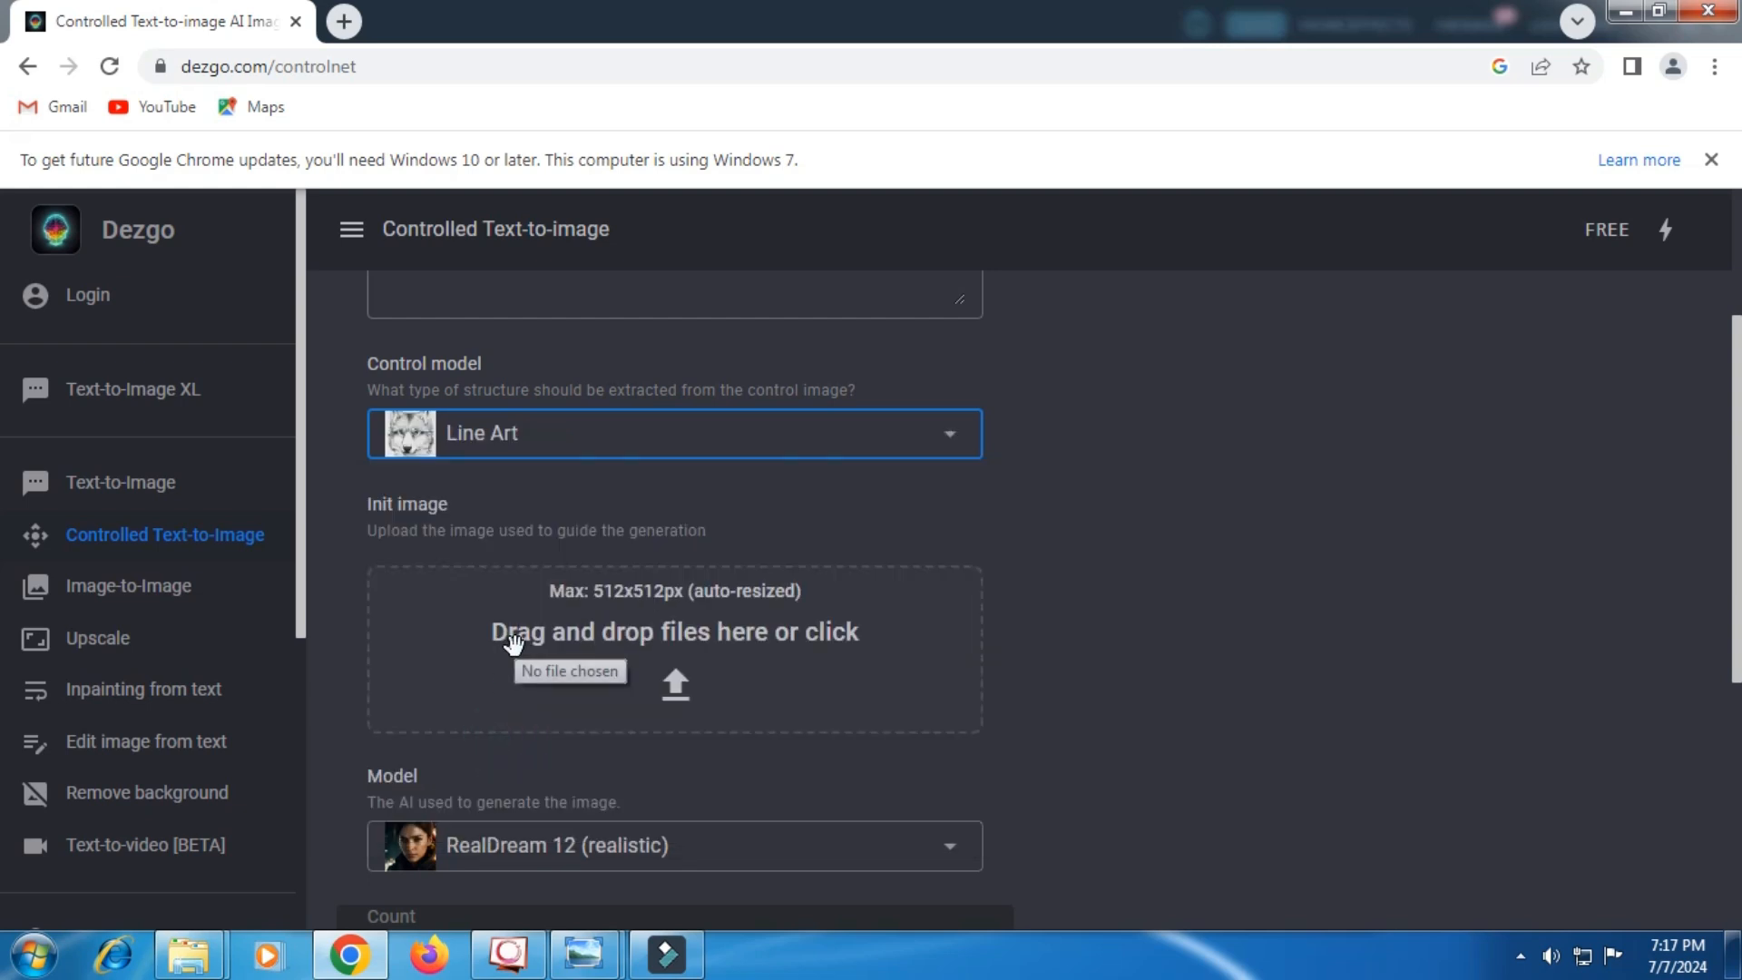
# Step: Upload the old portrait photo from the Pictures library as the init image
pyautogui.click(682, 687)
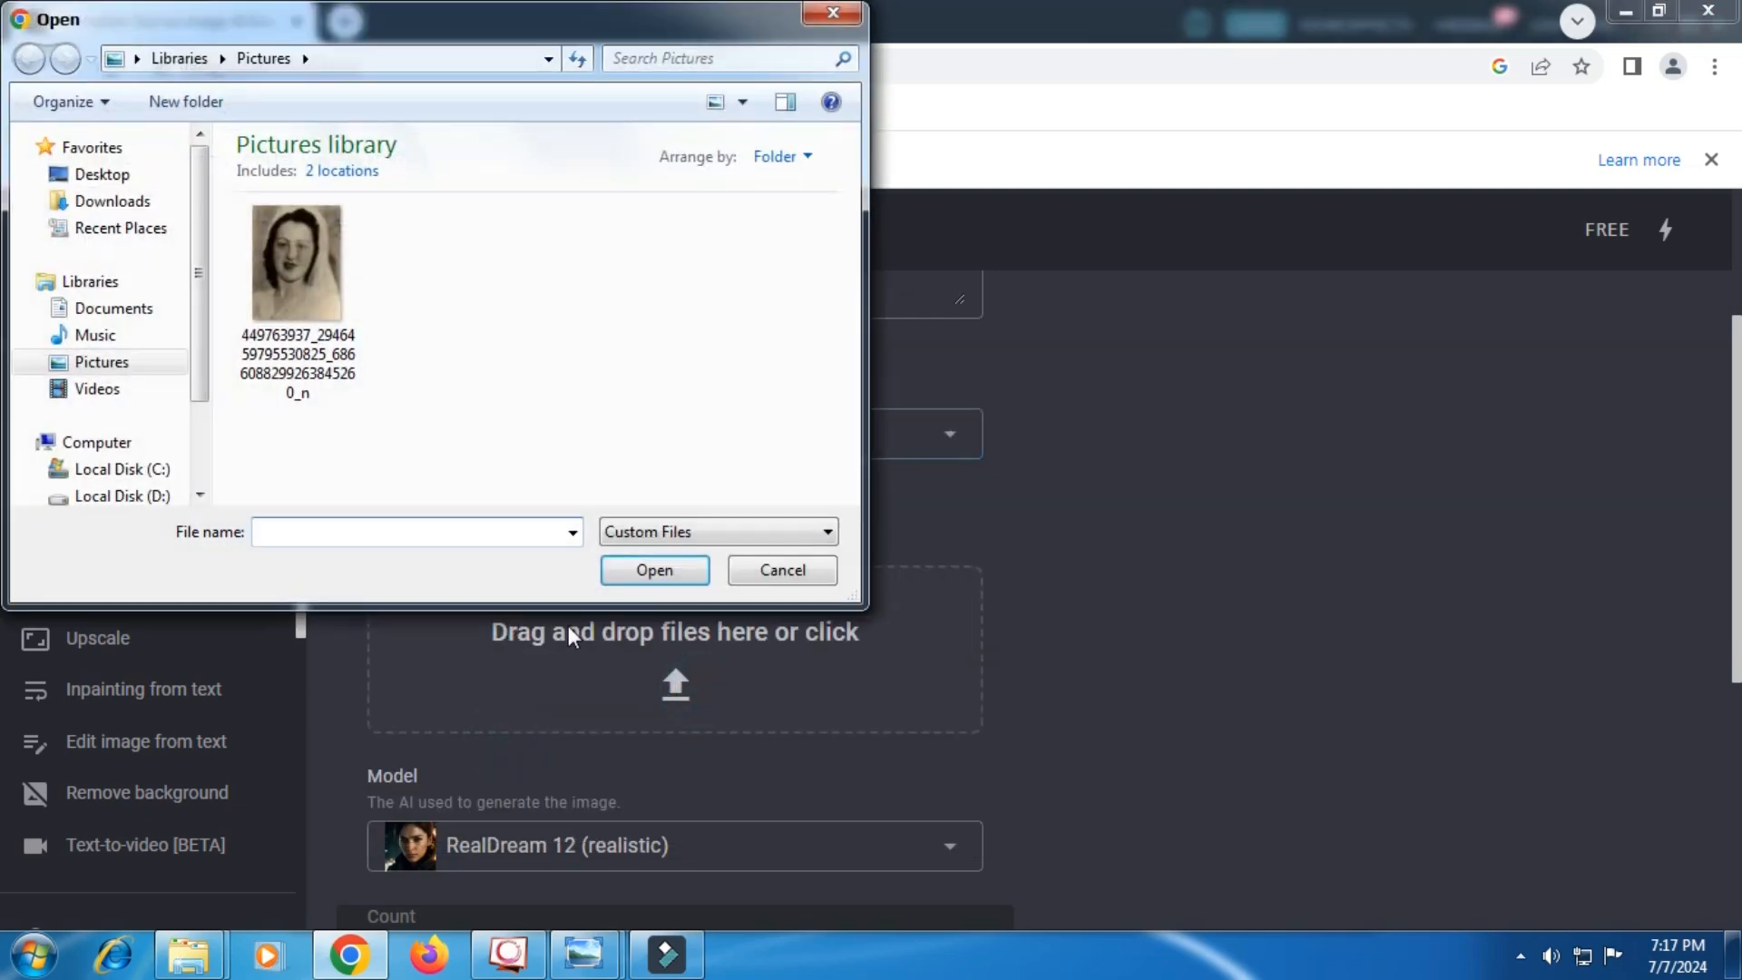
pyautogui.click(302, 385)
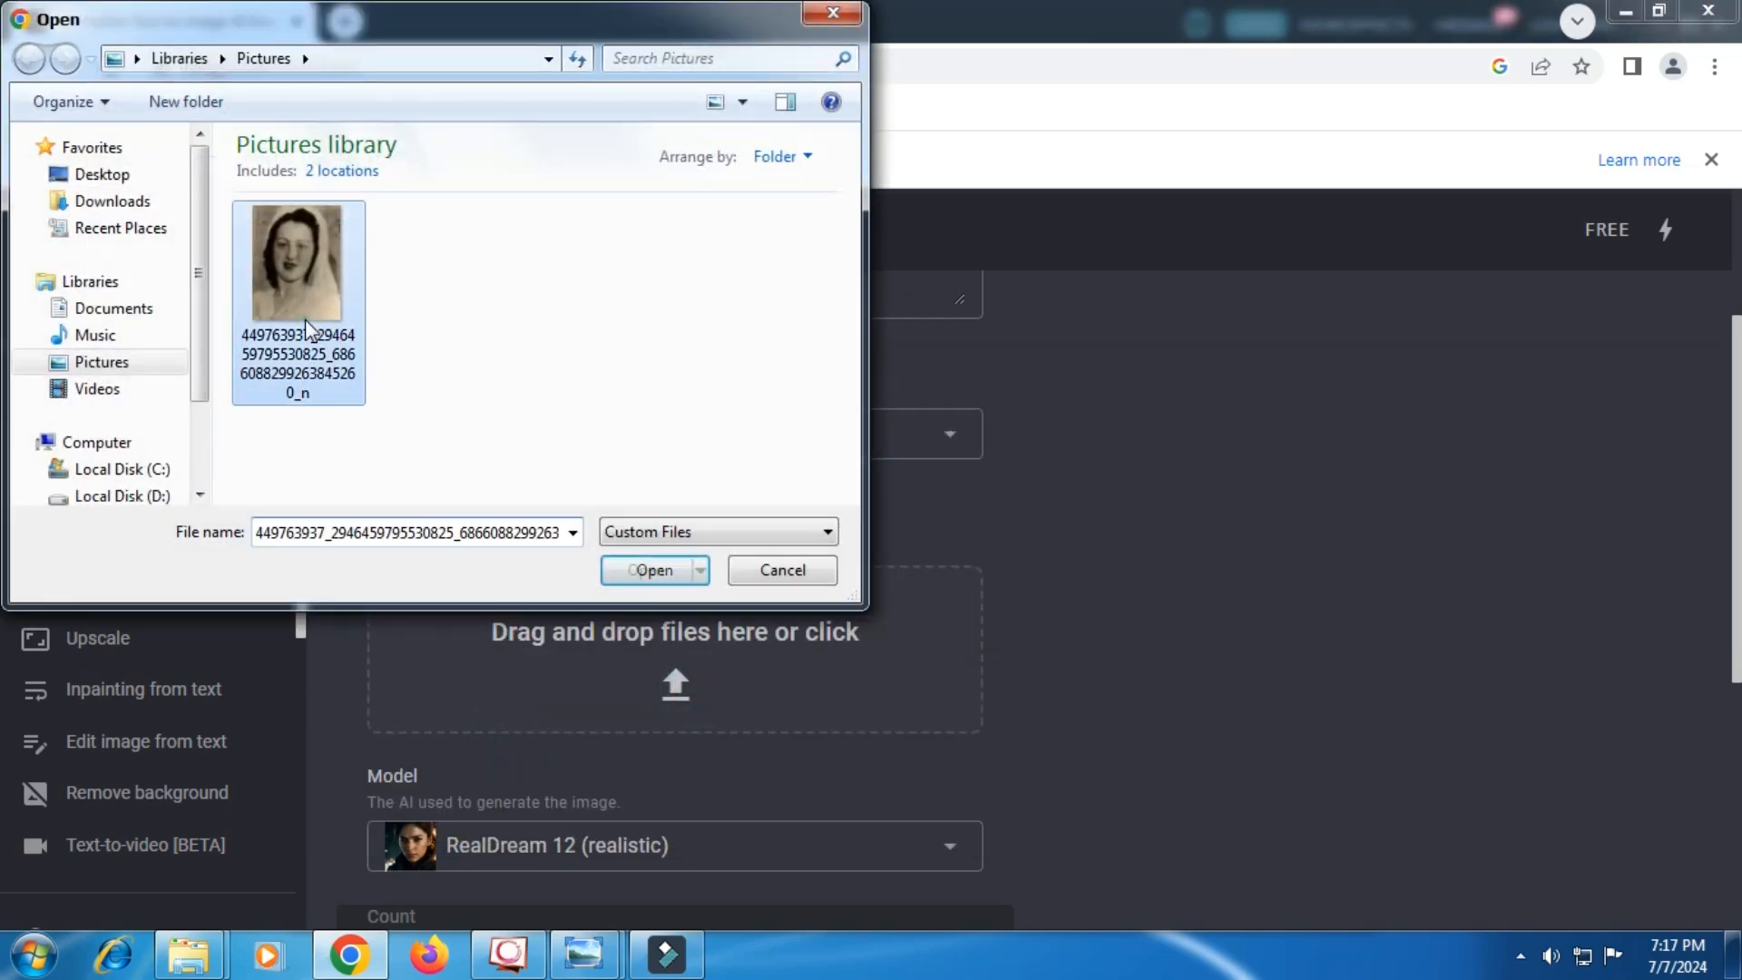
pyautogui.click(631, 573)
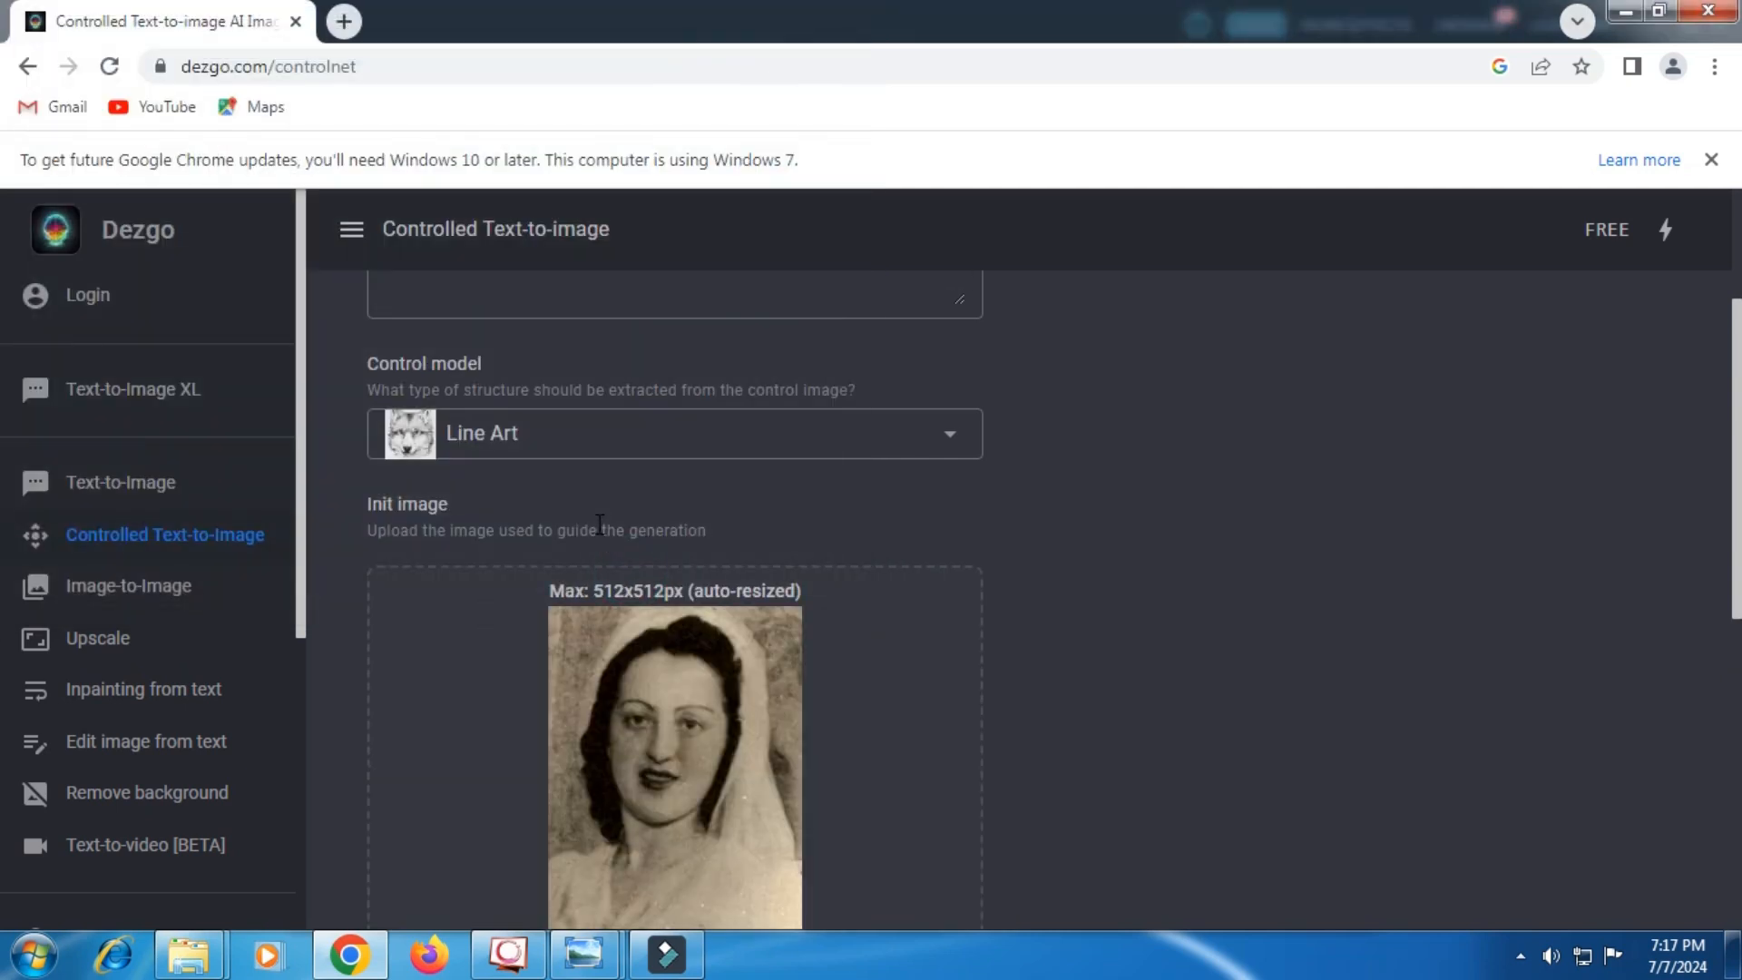
# Step: Set the generation model to AbsoluteReality 1.8.1 (realistic), trying AbsoluteReality 1.6 first
pyautogui.scroll(-3, 600, 524)
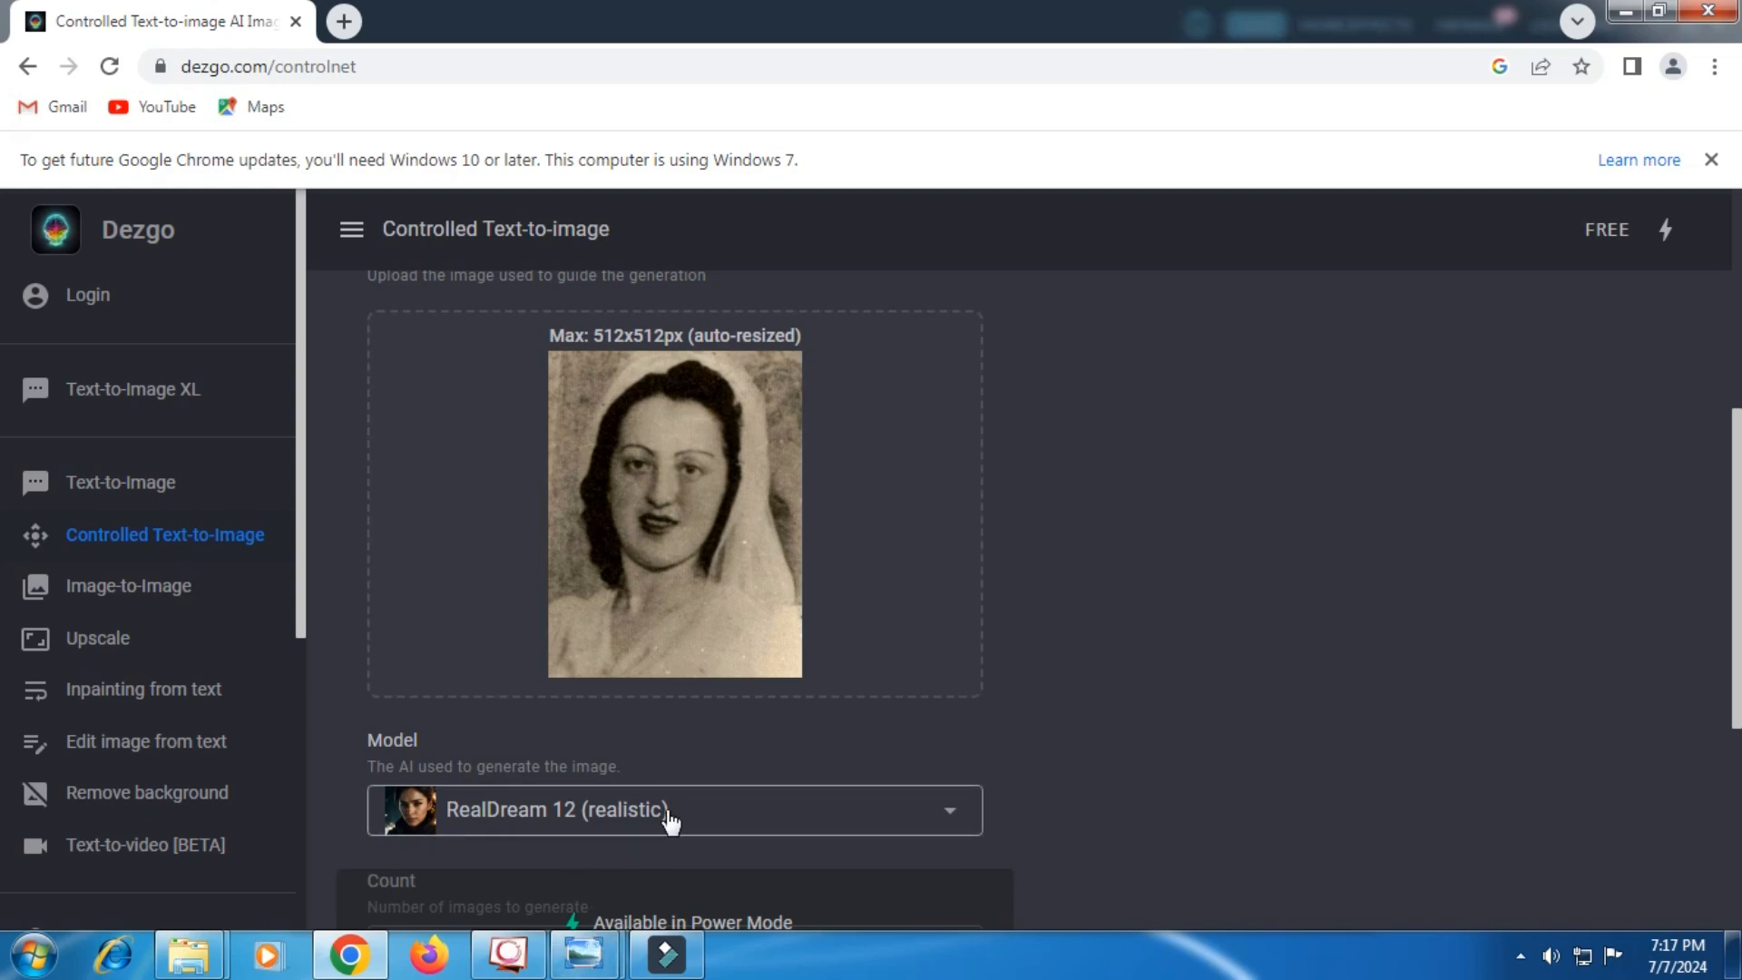
pyautogui.scroll(-2, 782, 798)
pyautogui.click(946, 697)
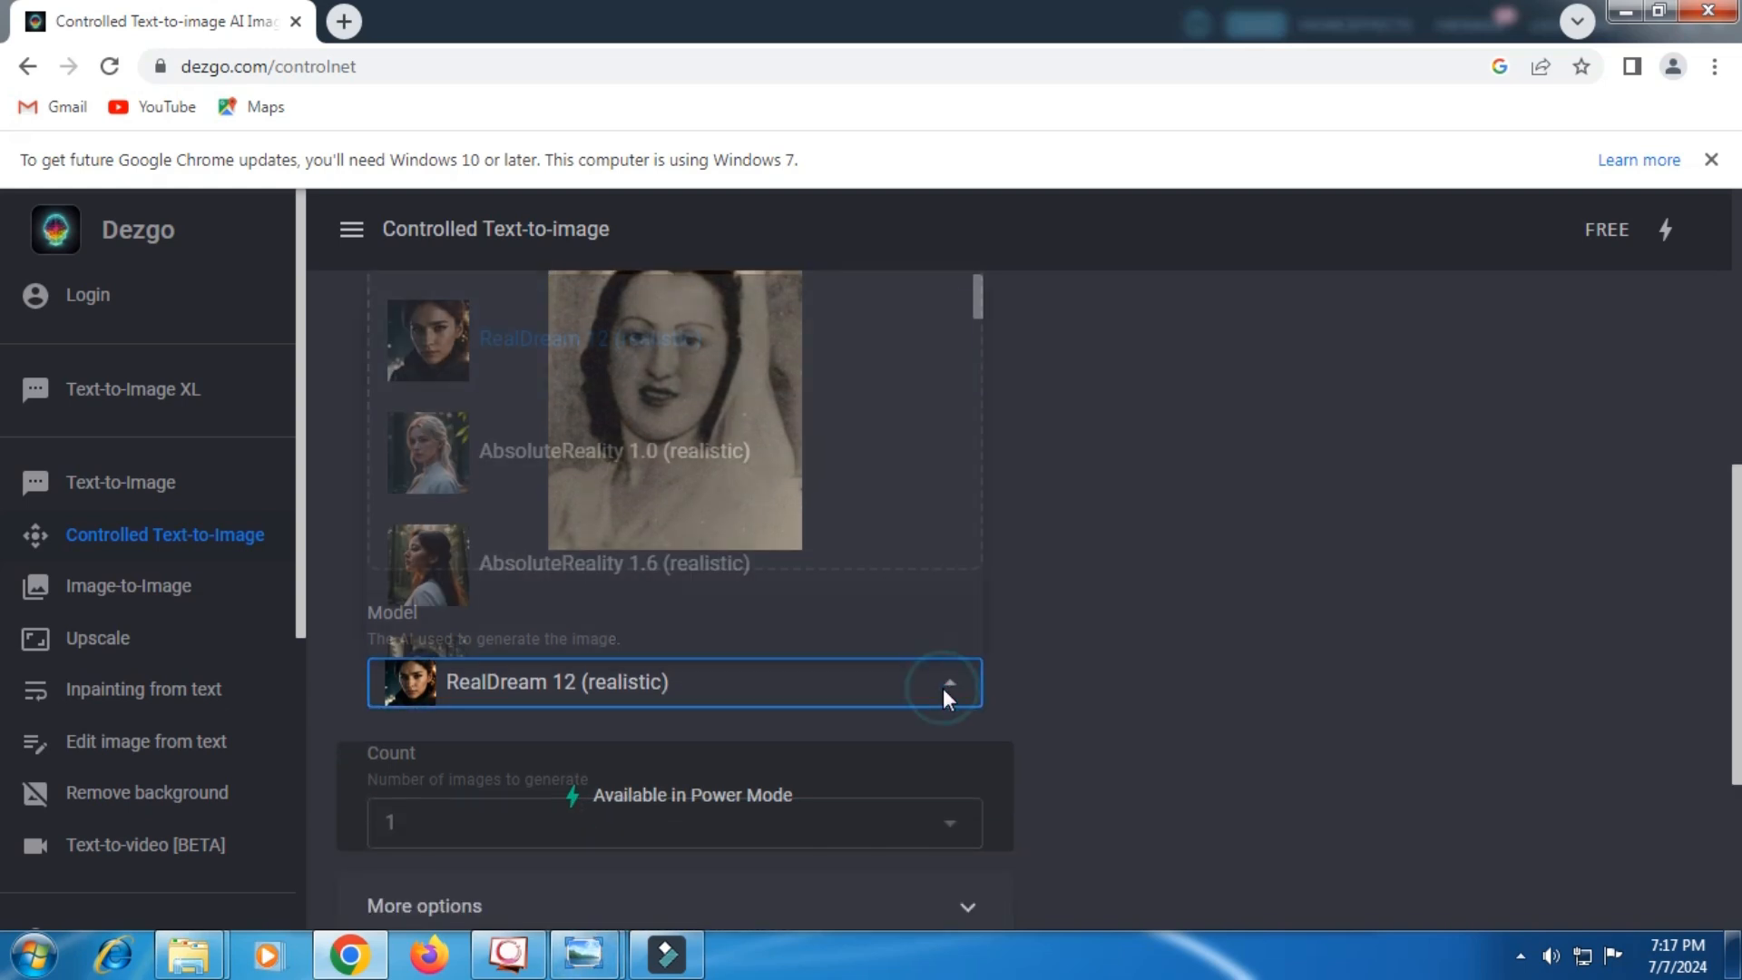
pyautogui.click(614, 576)
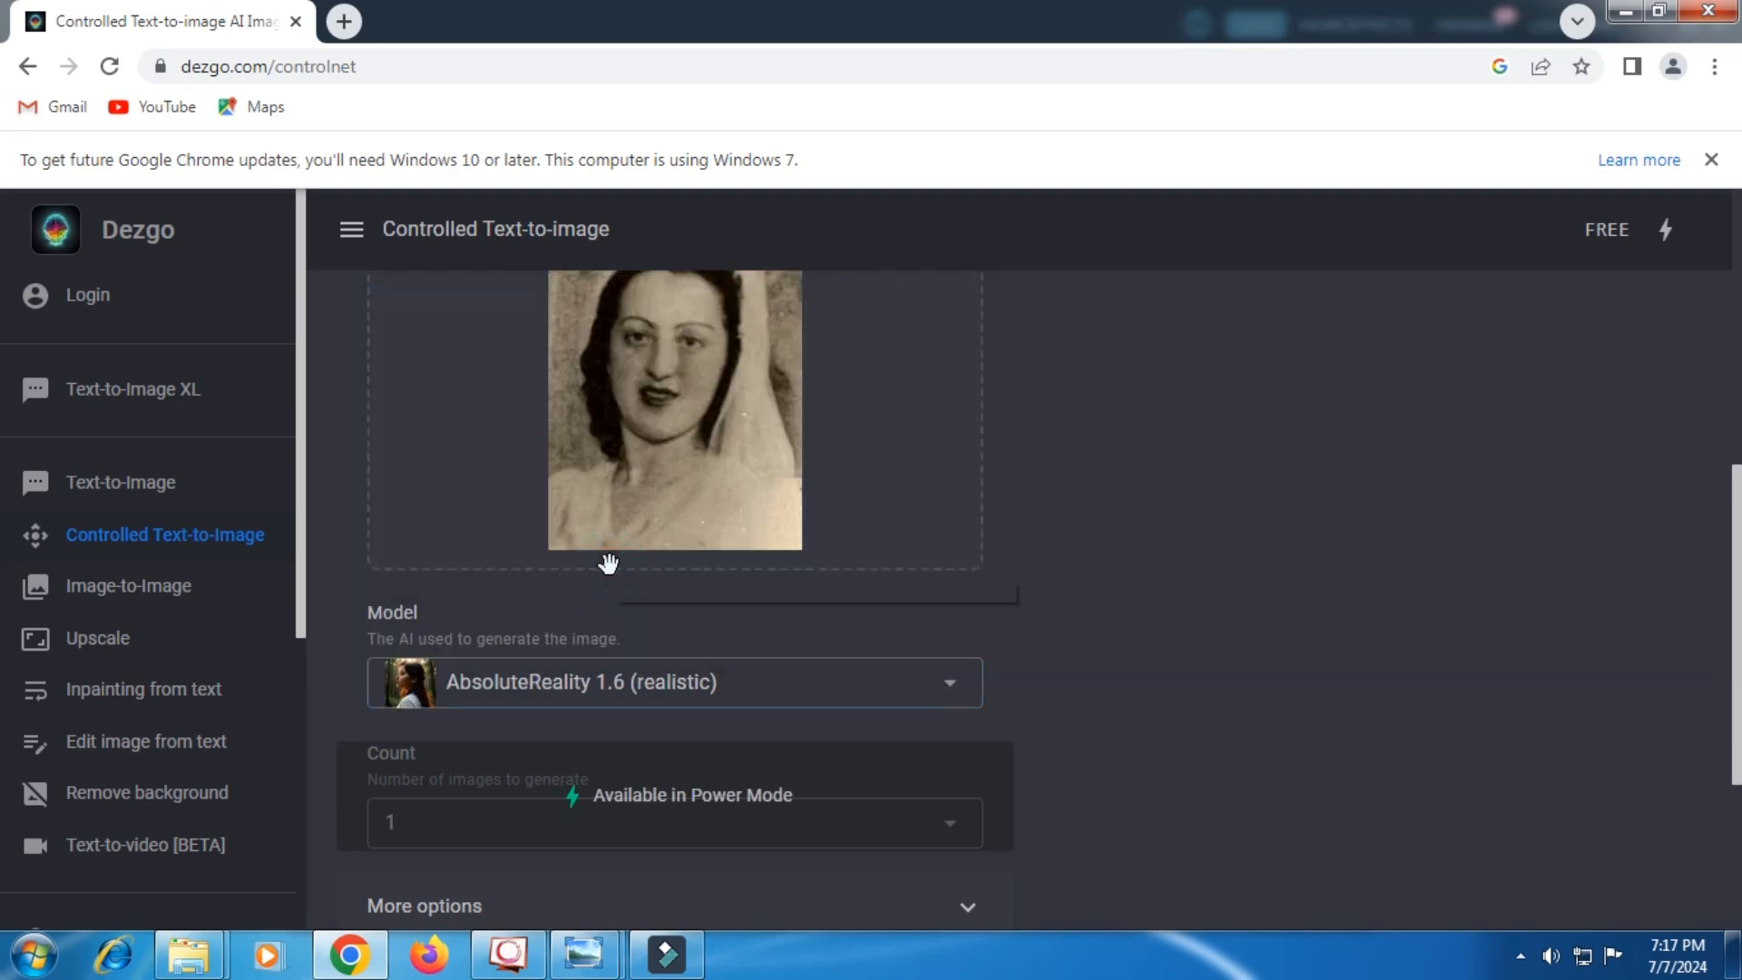
pyautogui.click(950, 697)
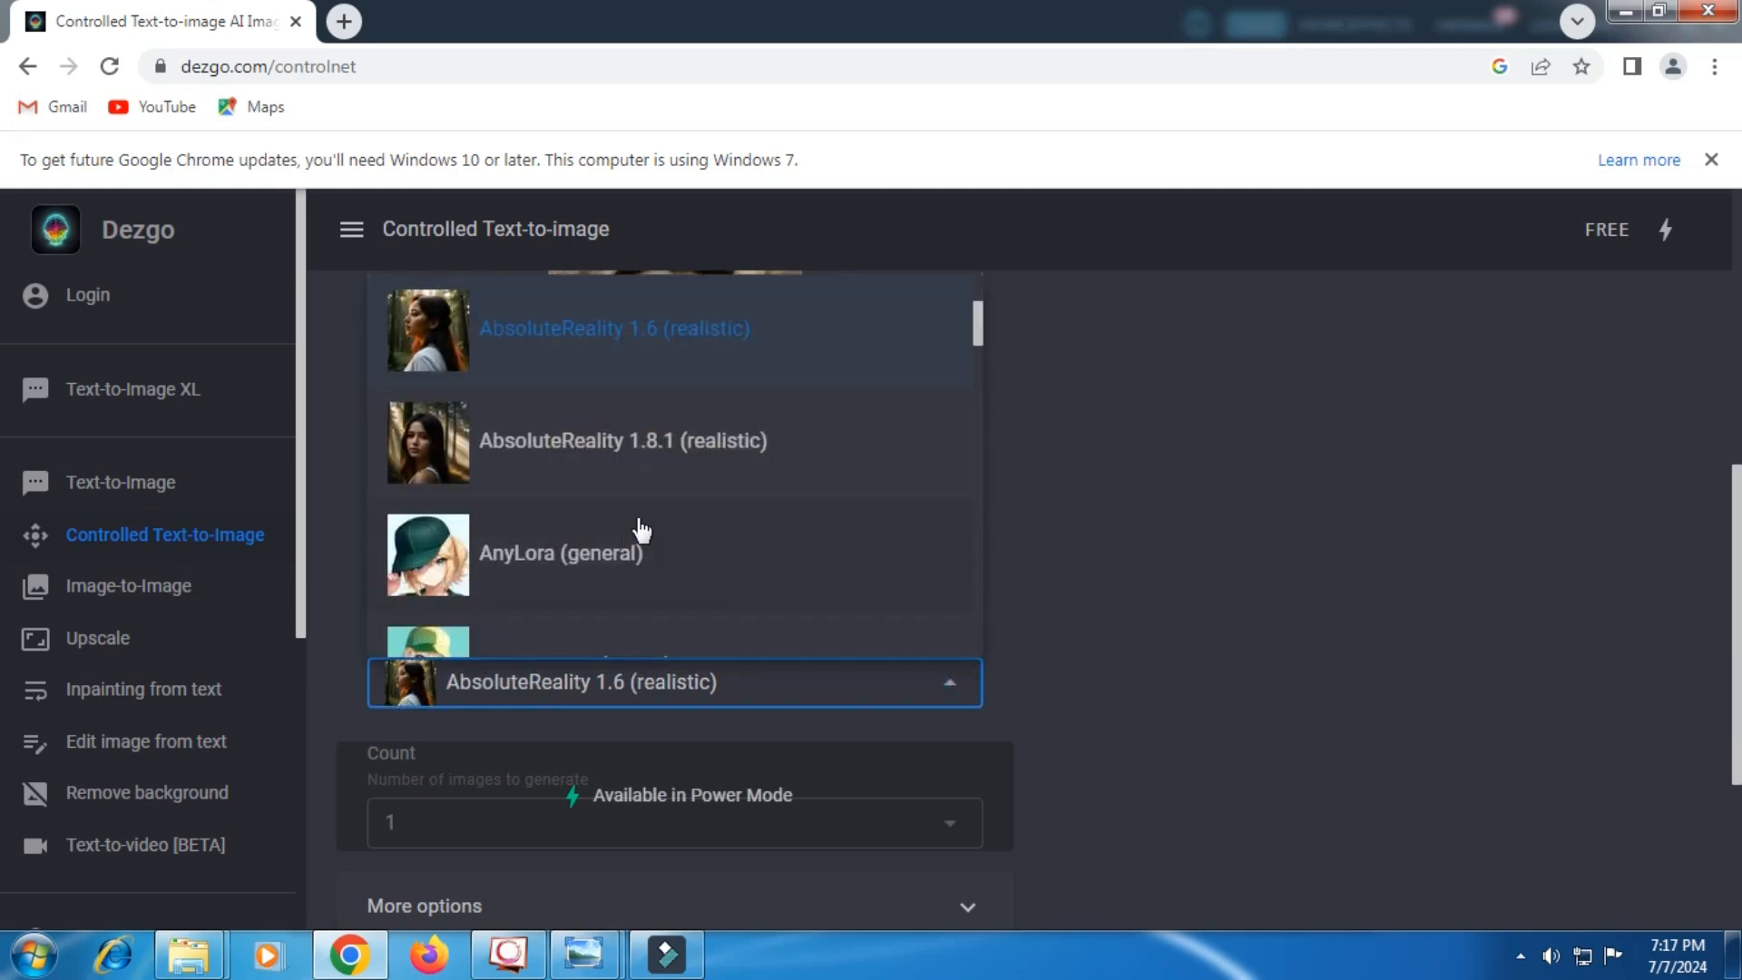
pyautogui.click(577, 449)
# Step: Expand the additional options, compare the photo with the aspect-ratio reference image, and set the resolution to full Portrait, 384 by 672
pyautogui.scroll(-2, 548, 650)
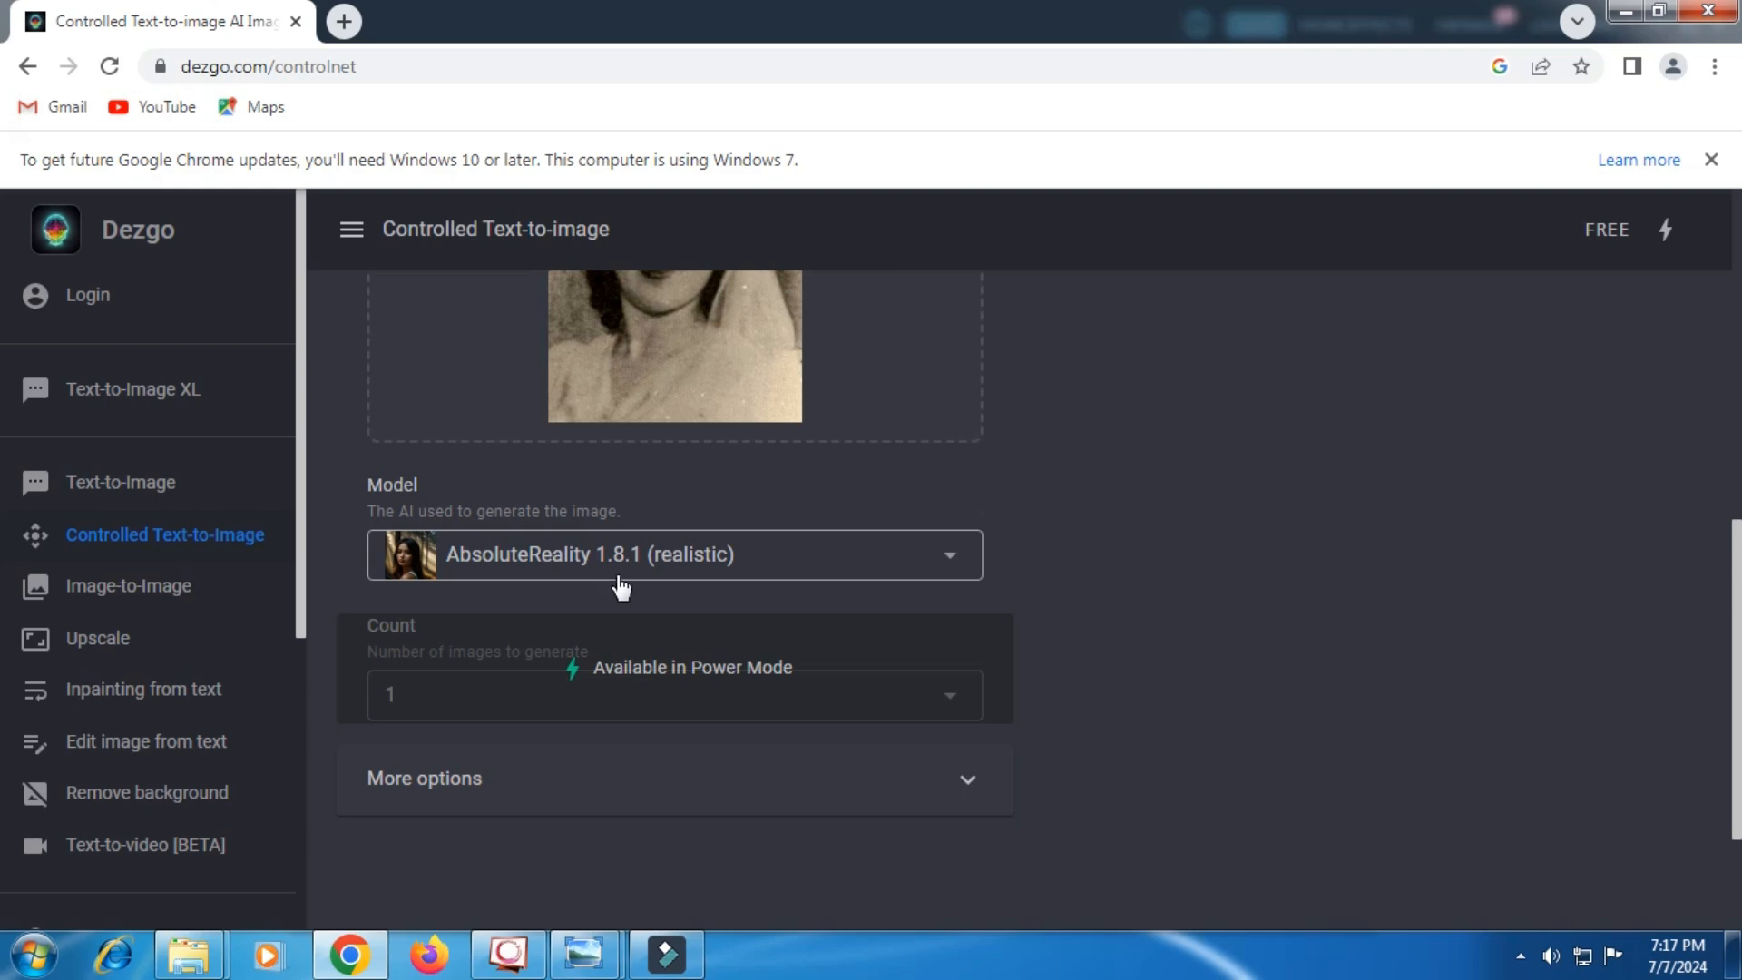
pyautogui.scroll(-3, 1032, 676)
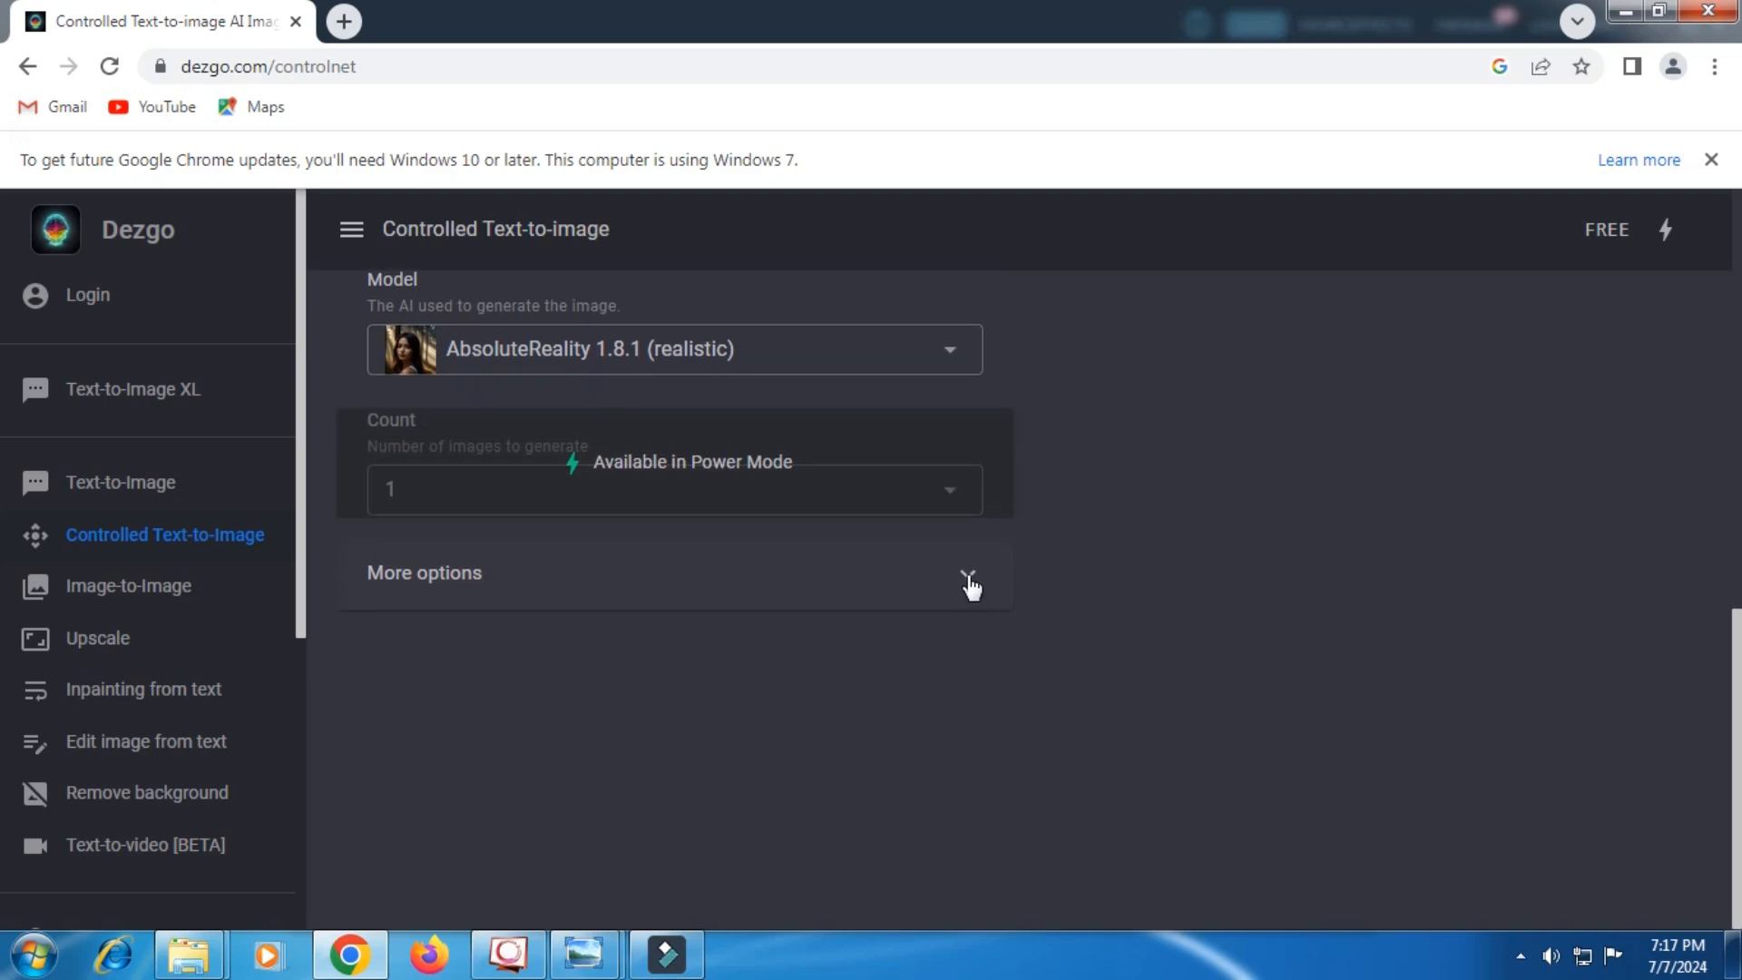
pyautogui.click(967, 580)
pyautogui.scroll(-2, 953, 601)
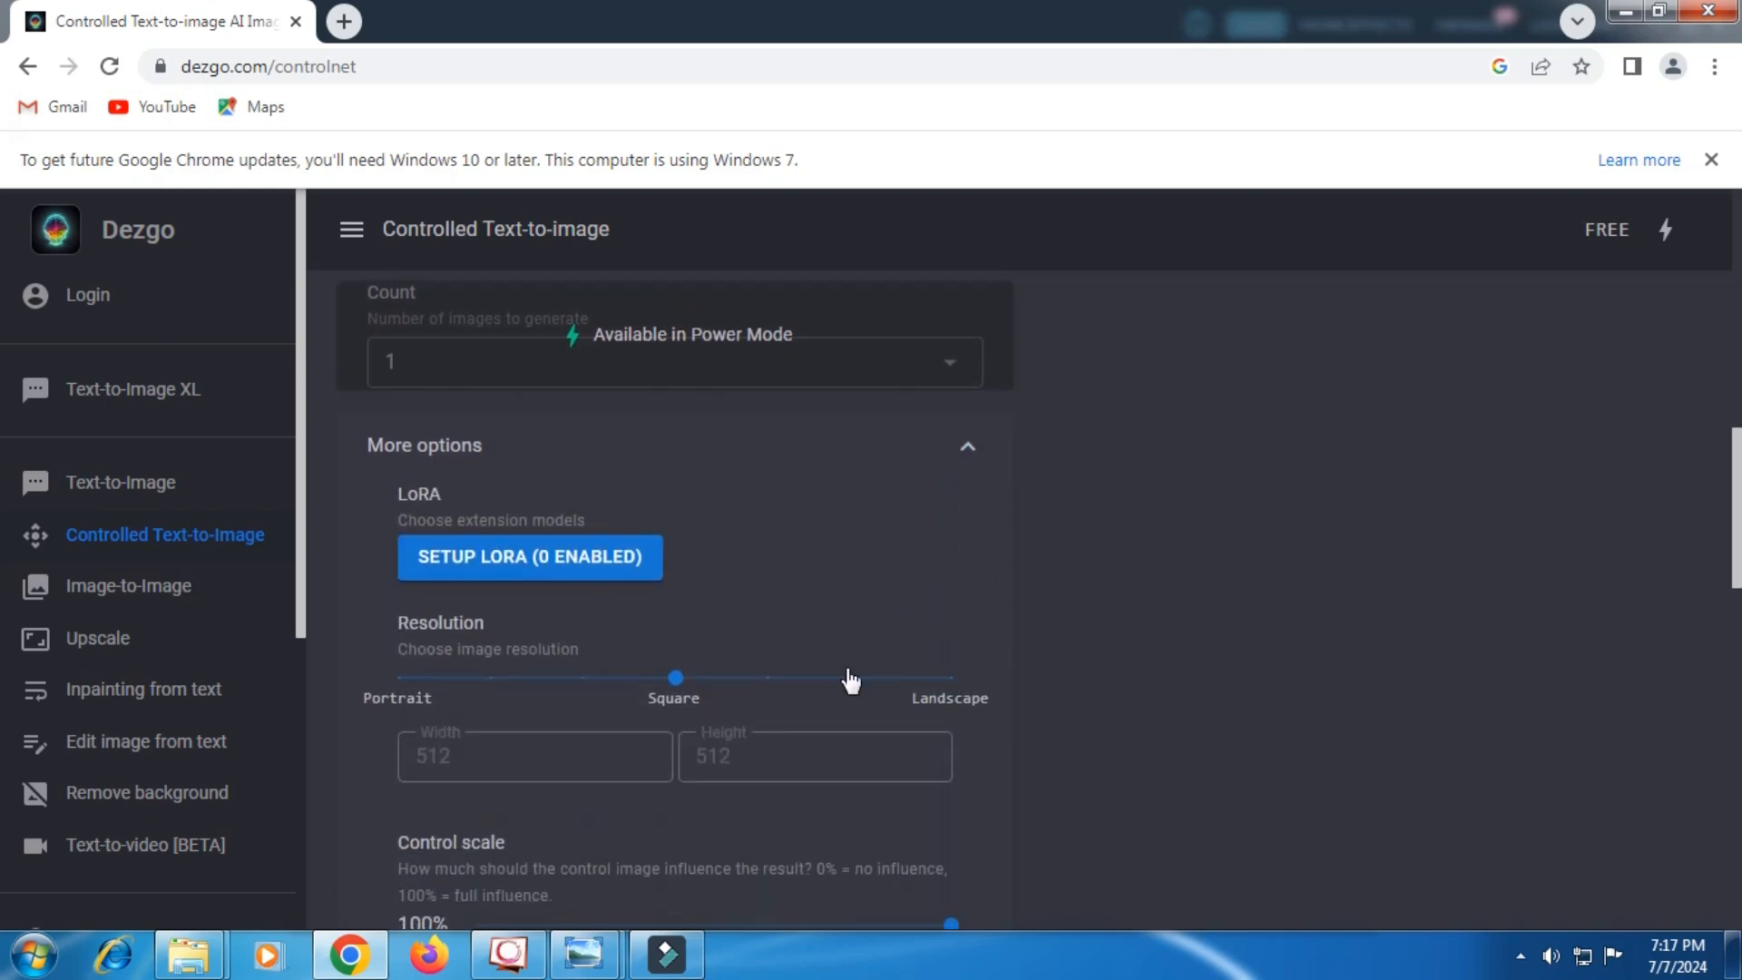
pyautogui.scroll(-2, 817, 635)
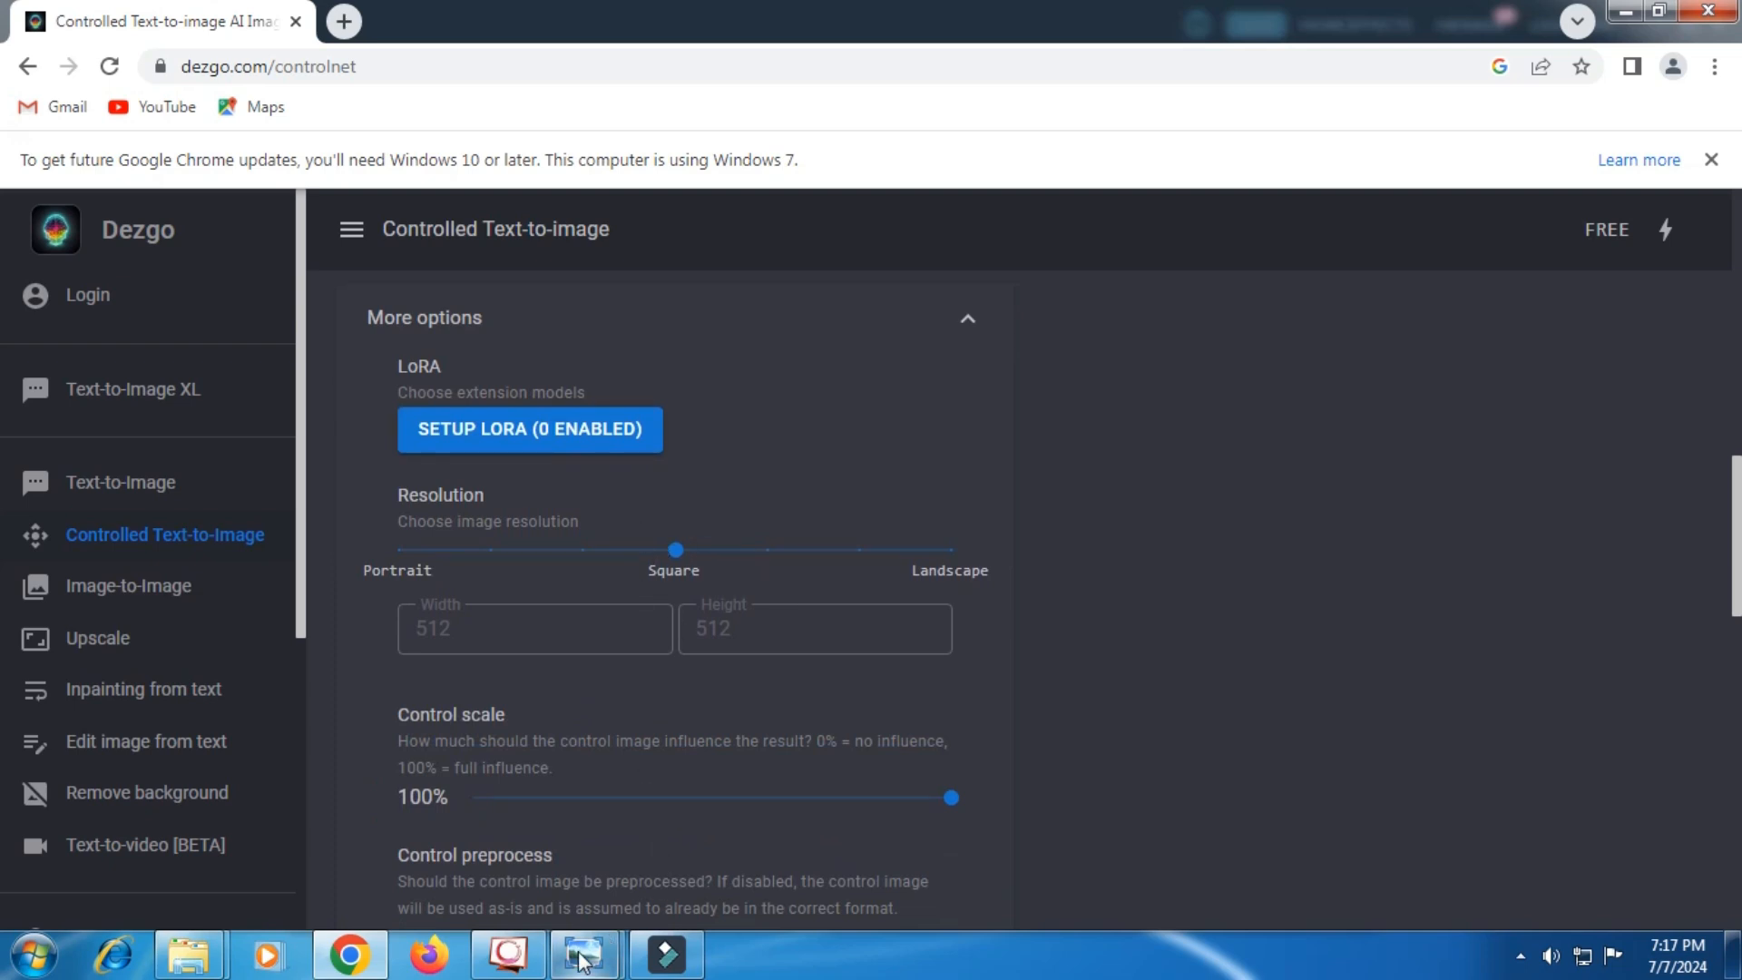
pyautogui.moveTo(584, 954)
pyautogui.click(508, 857)
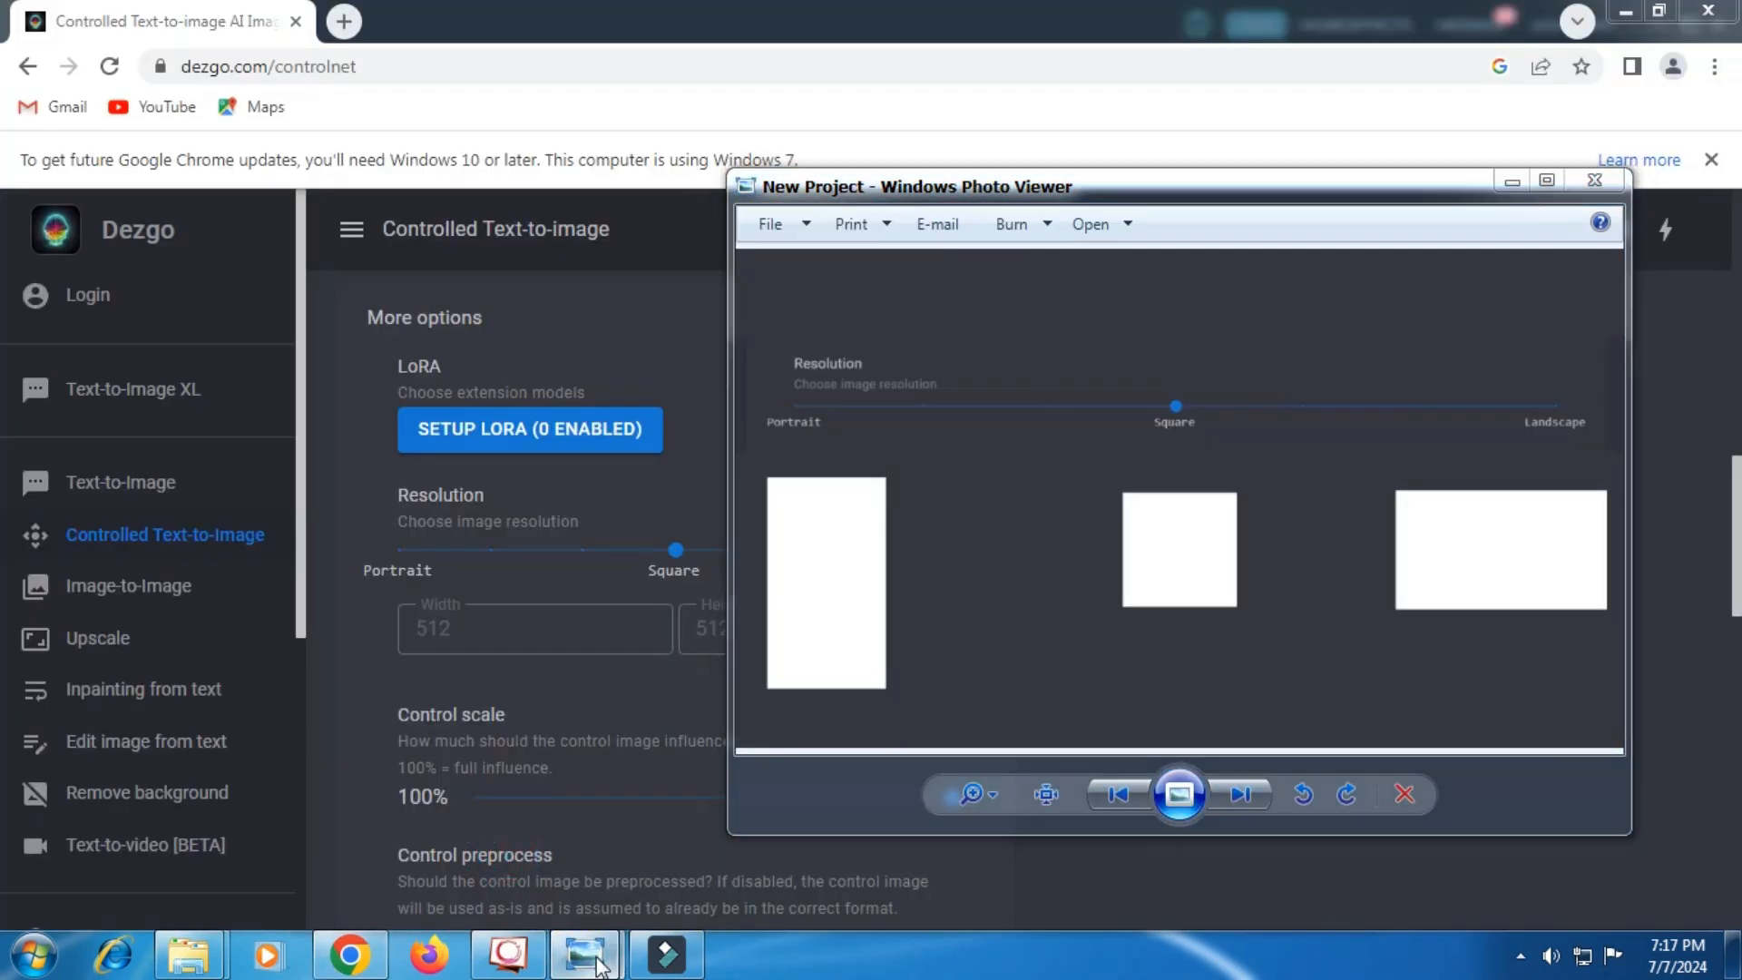
pyautogui.click(695, 838)
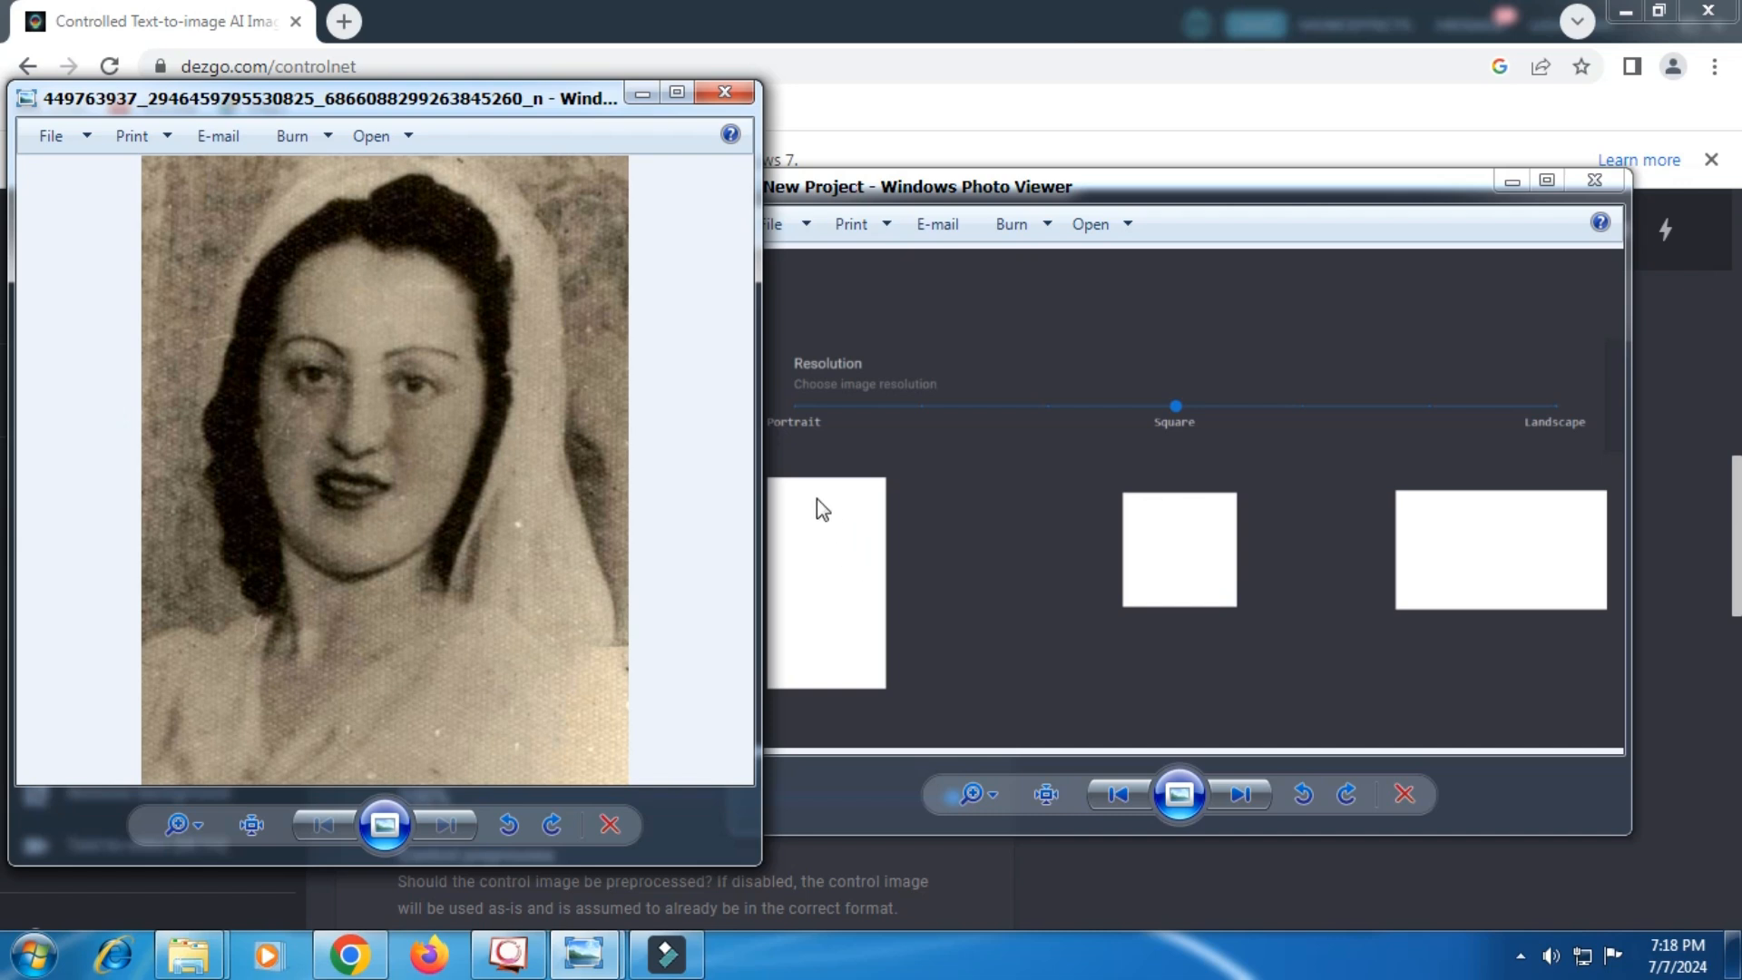
pyautogui.click(227, 20)
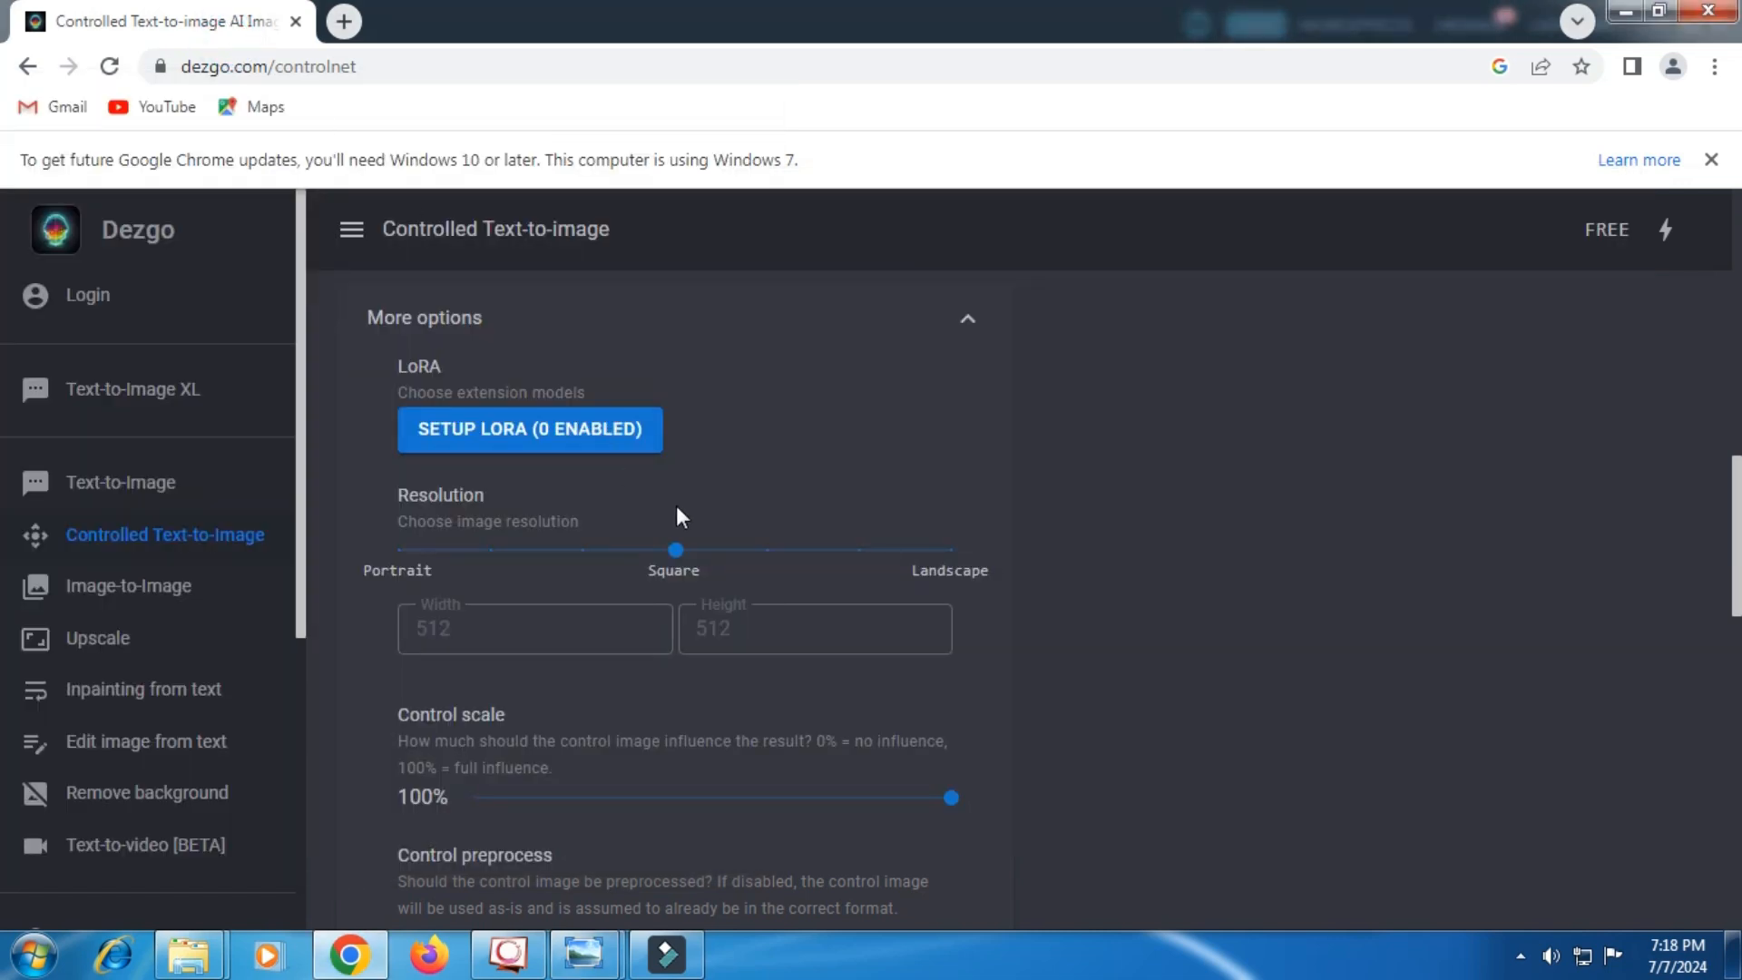
pyautogui.moveTo(643, 557); pyautogui.dragTo(383, 568)
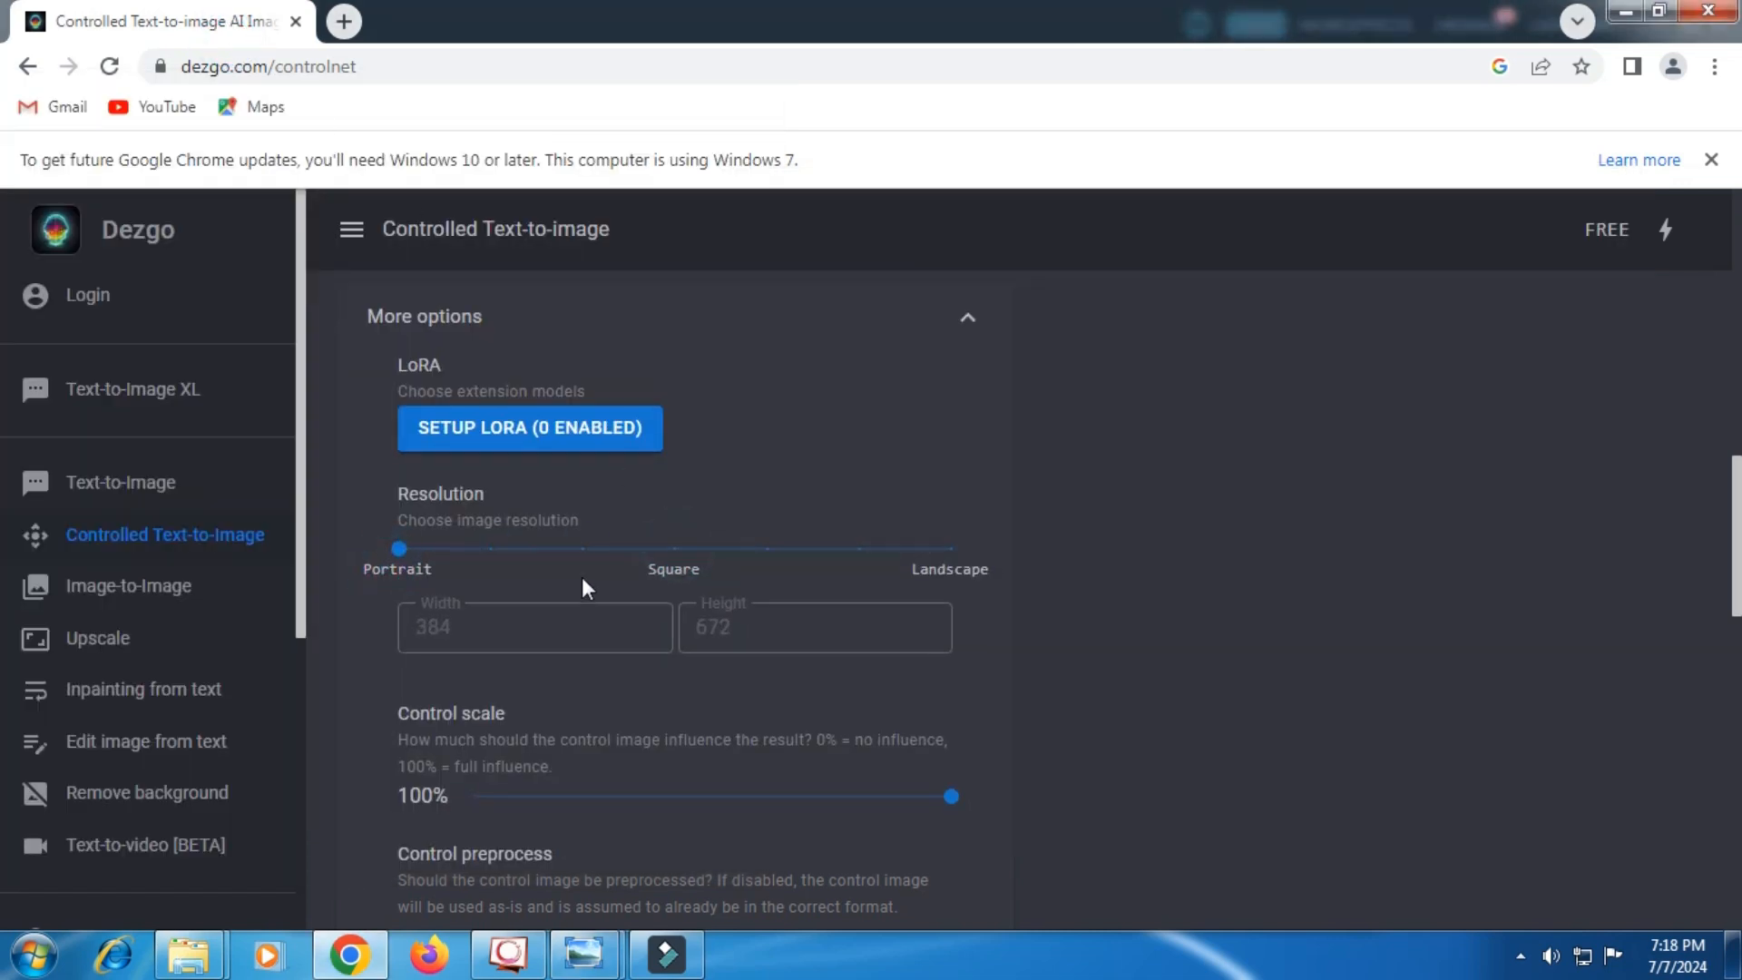
# Step: Lower the Guidance value to 3.0
pyautogui.scroll(-3, 581, 577)
pyautogui.scroll(-4, 581, 577)
pyautogui.moveTo(609, 672); pyautogui.dragTo(505, 679)
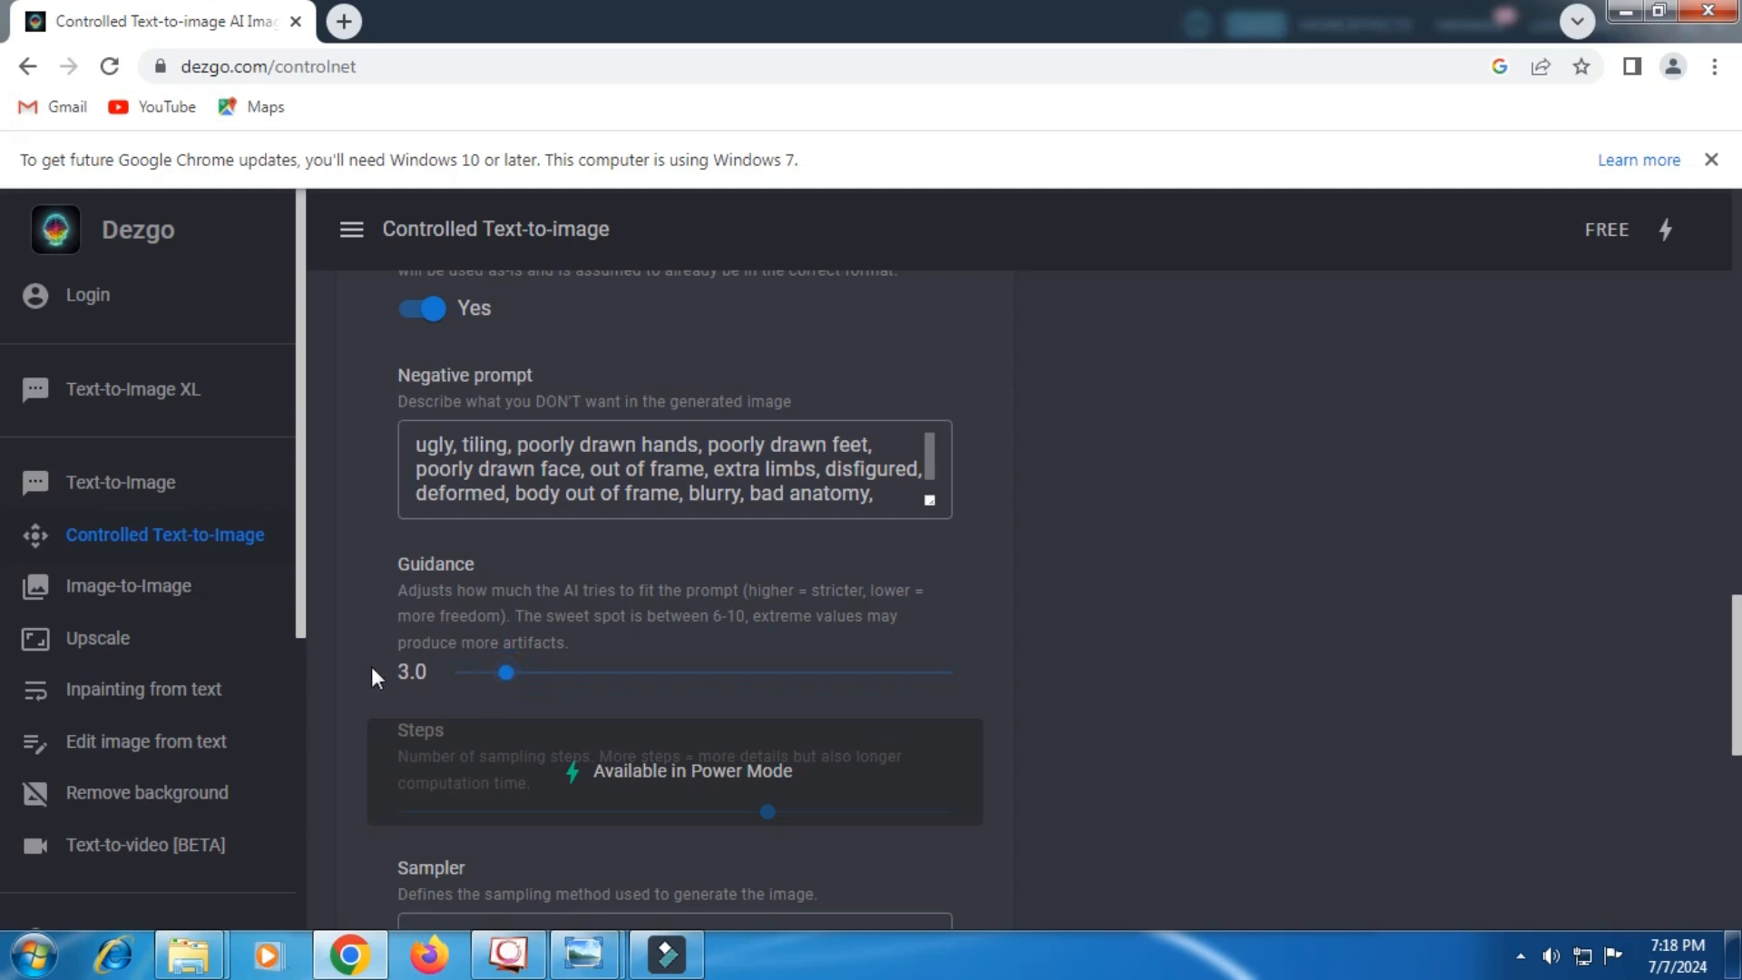
# Step: Run the image generation with the current prompt and settings
pyautogui.scroll(15, 1094, 622)
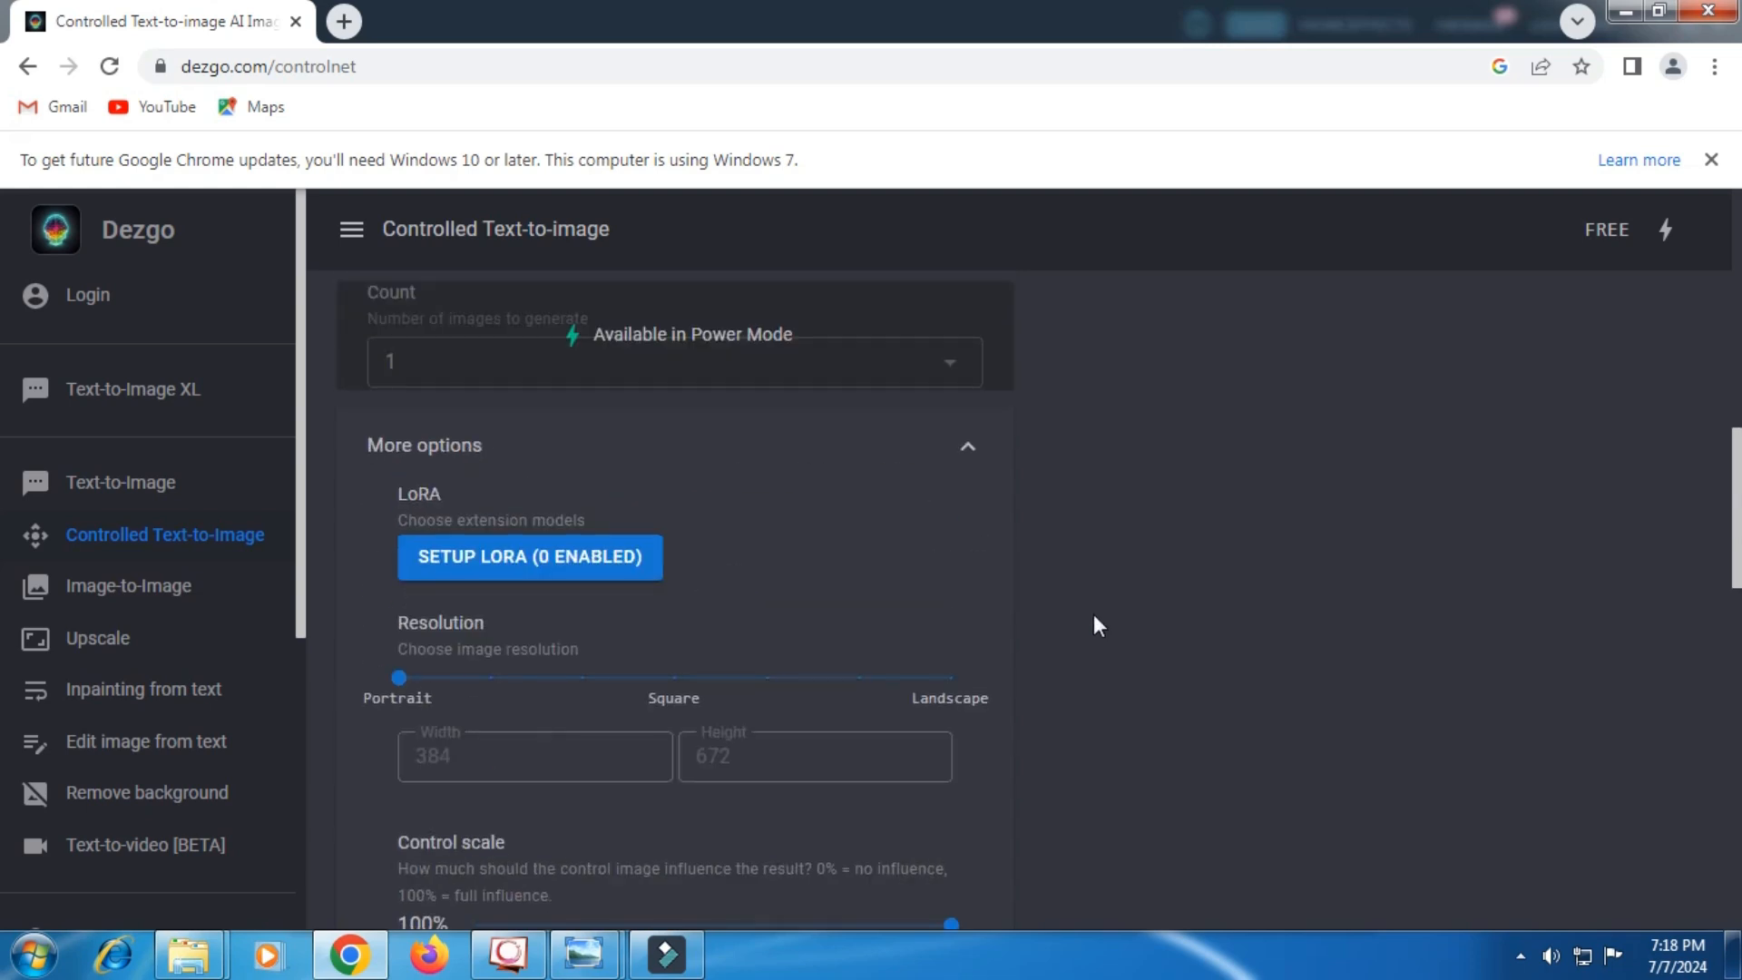
pyautogui.scroll(2, 1094, 624)
pyautogui.click(1366, 442)
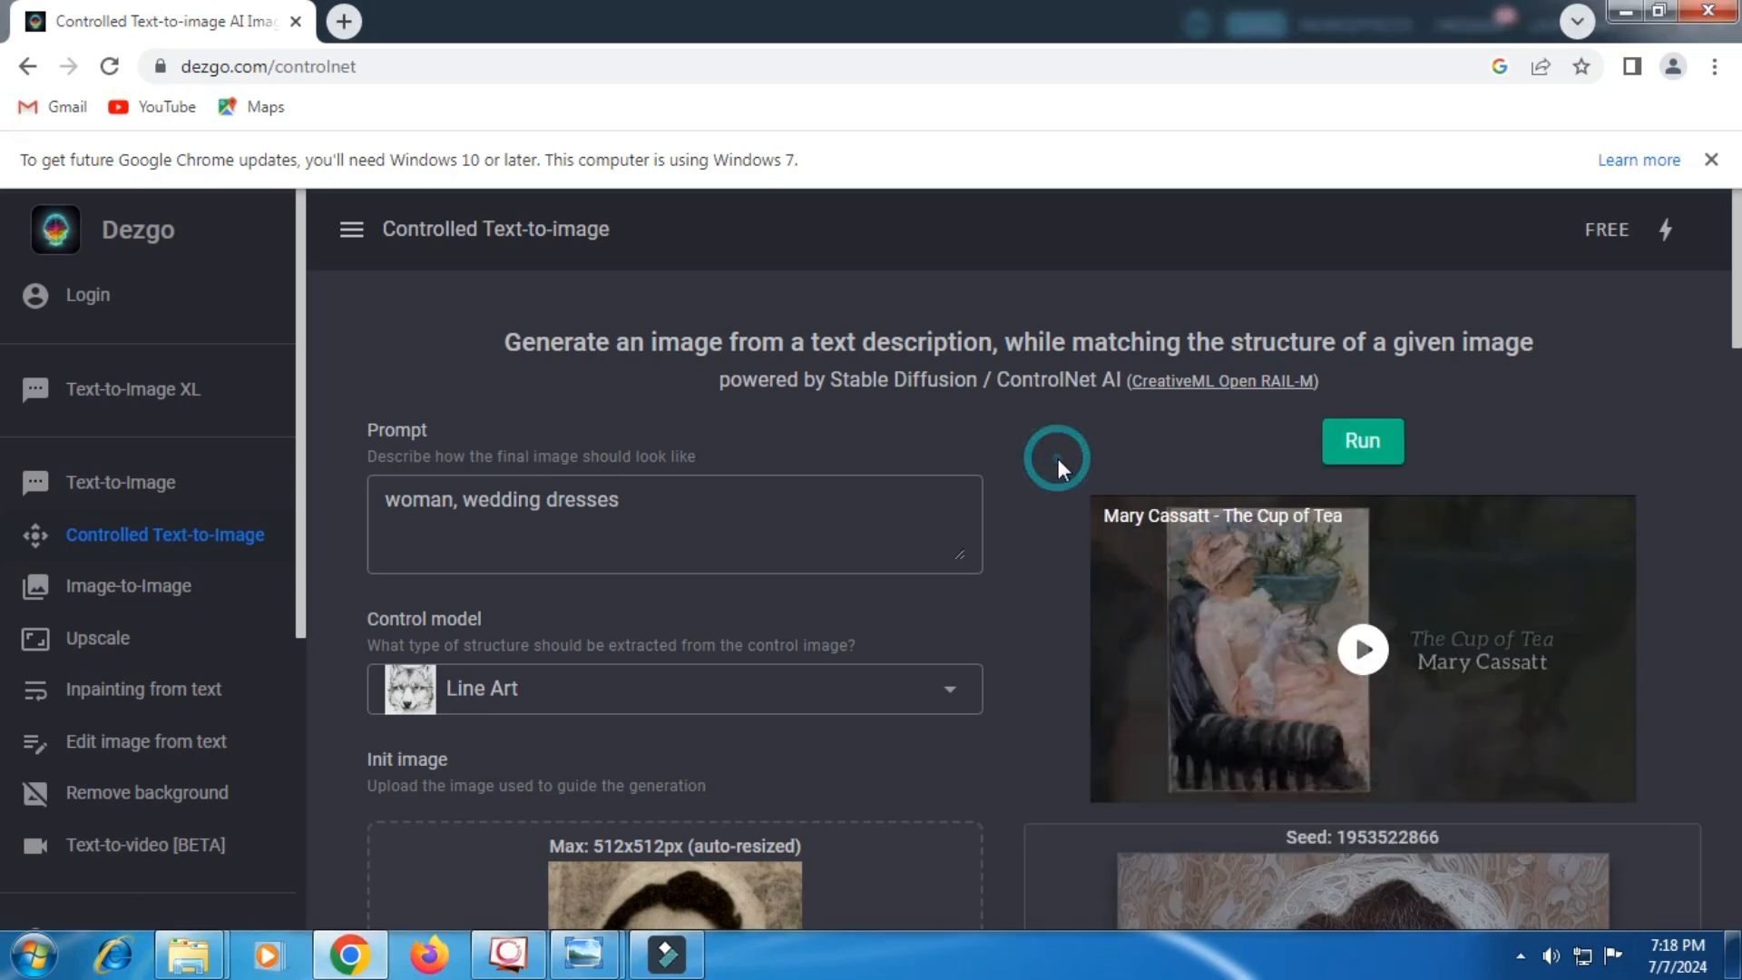
# Step: Review the generated portrait and change the resolution to an intermediate setting between Portrait and Square
pyautogui.scroll(-6, 1058, 459)
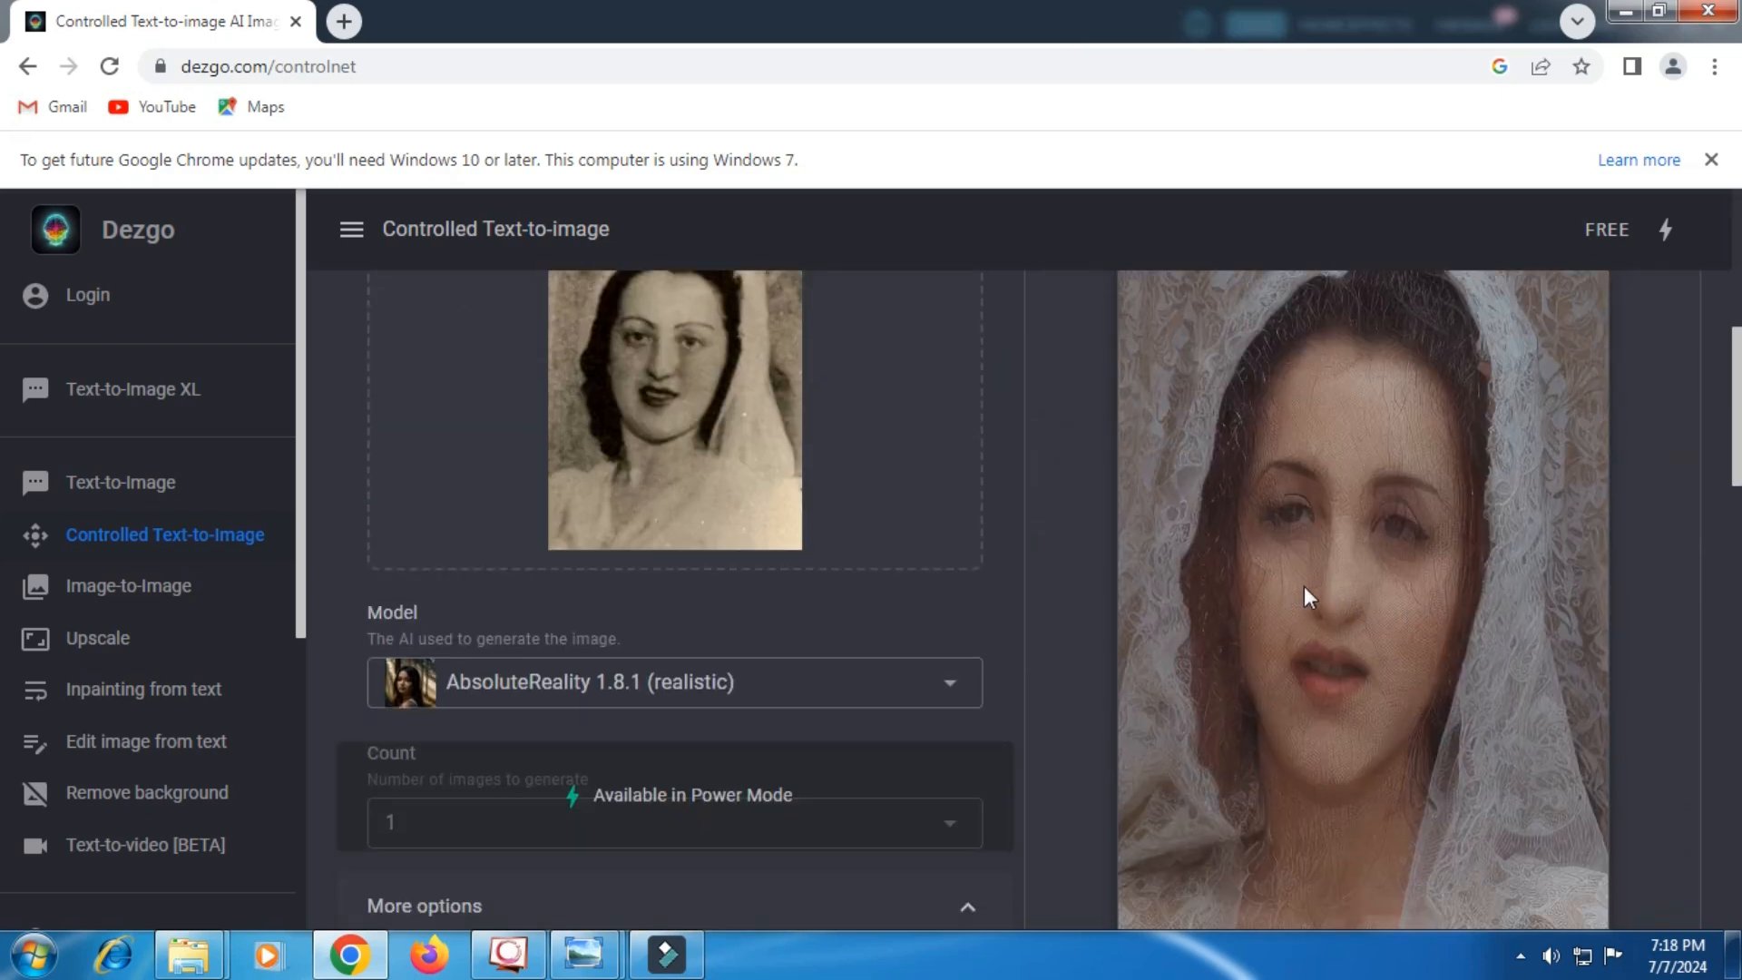
pyautogui.scroll(-5, 1160, 572)
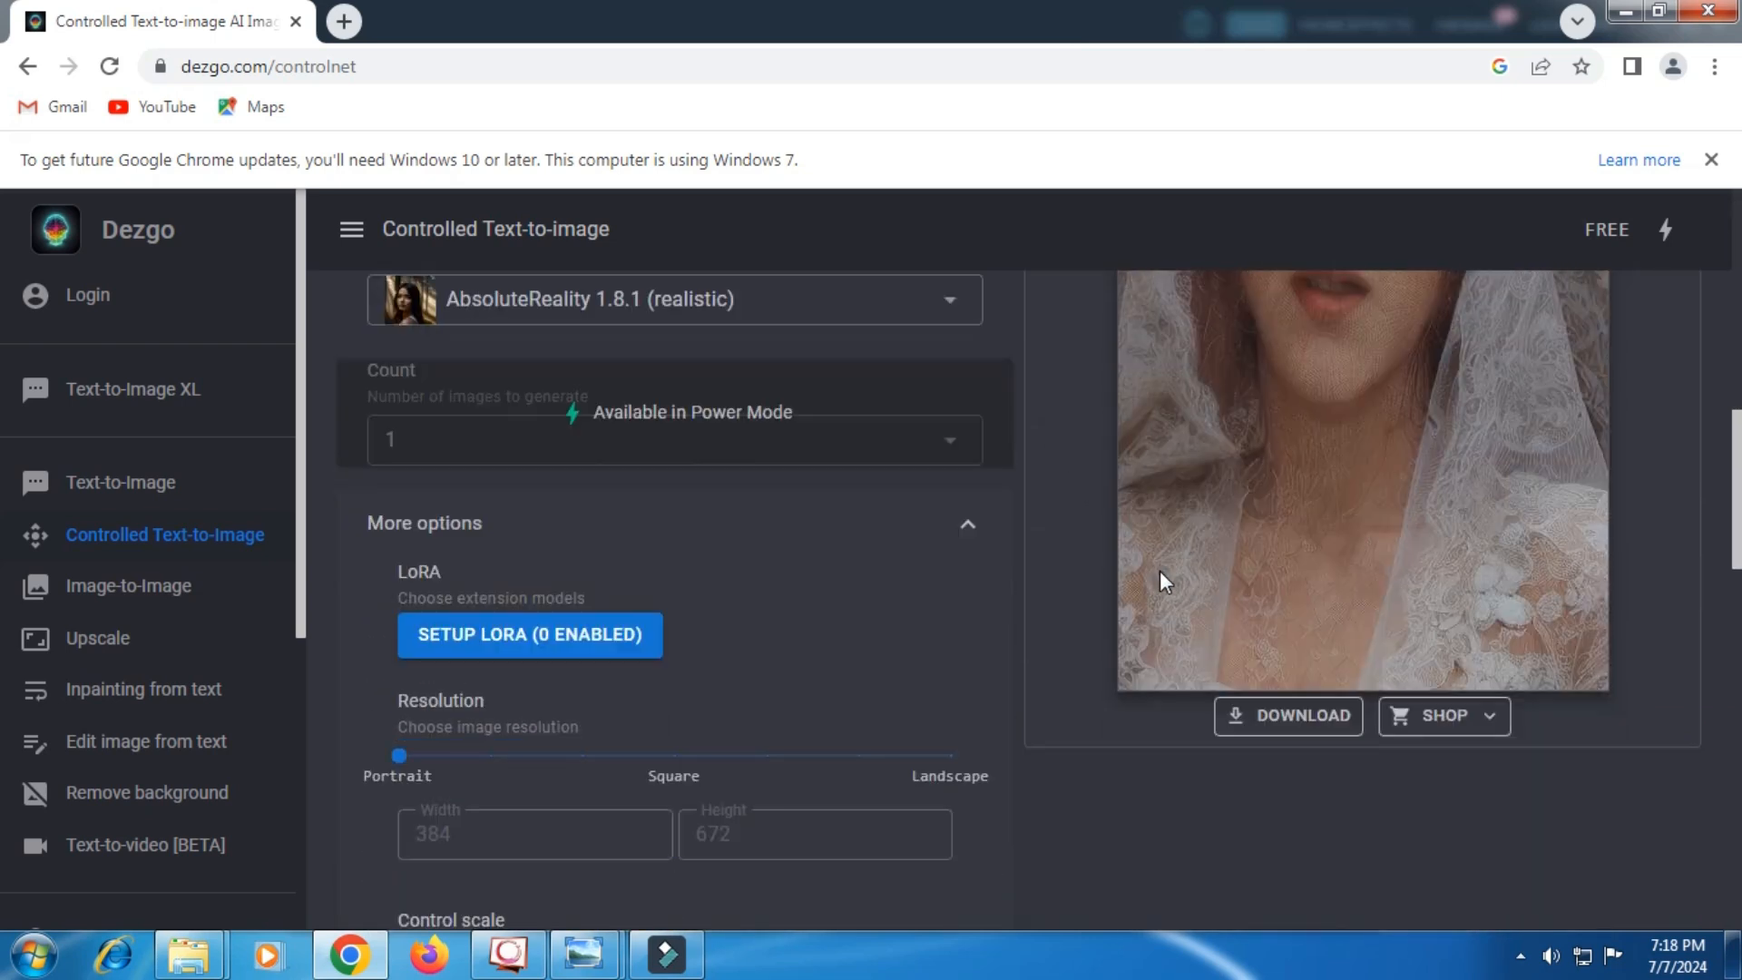
pyautogui.scroll(-1, 1089, 581)
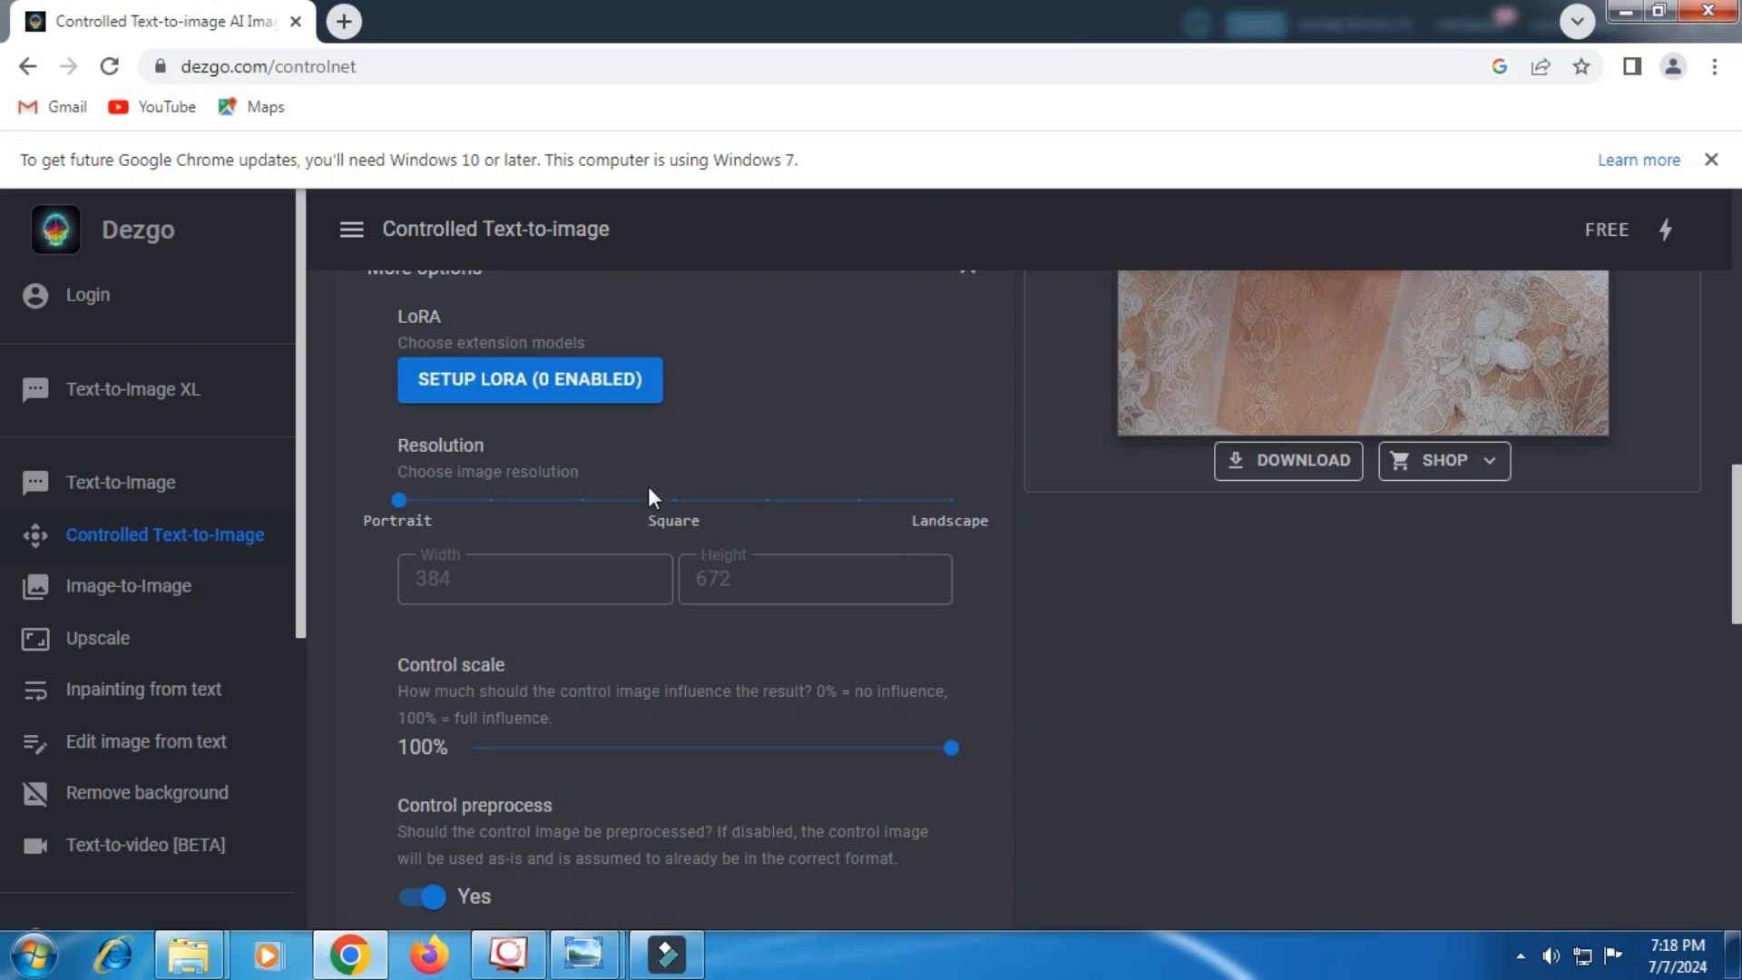
pyautogui.moveTo(399, 500); pyautogui.dragTo(563, 505)
# Step: Generate the image again with the adjusted resolution and inspect the new portrait beside the original photo
pyautogui.scroll(6, 1070, 504)
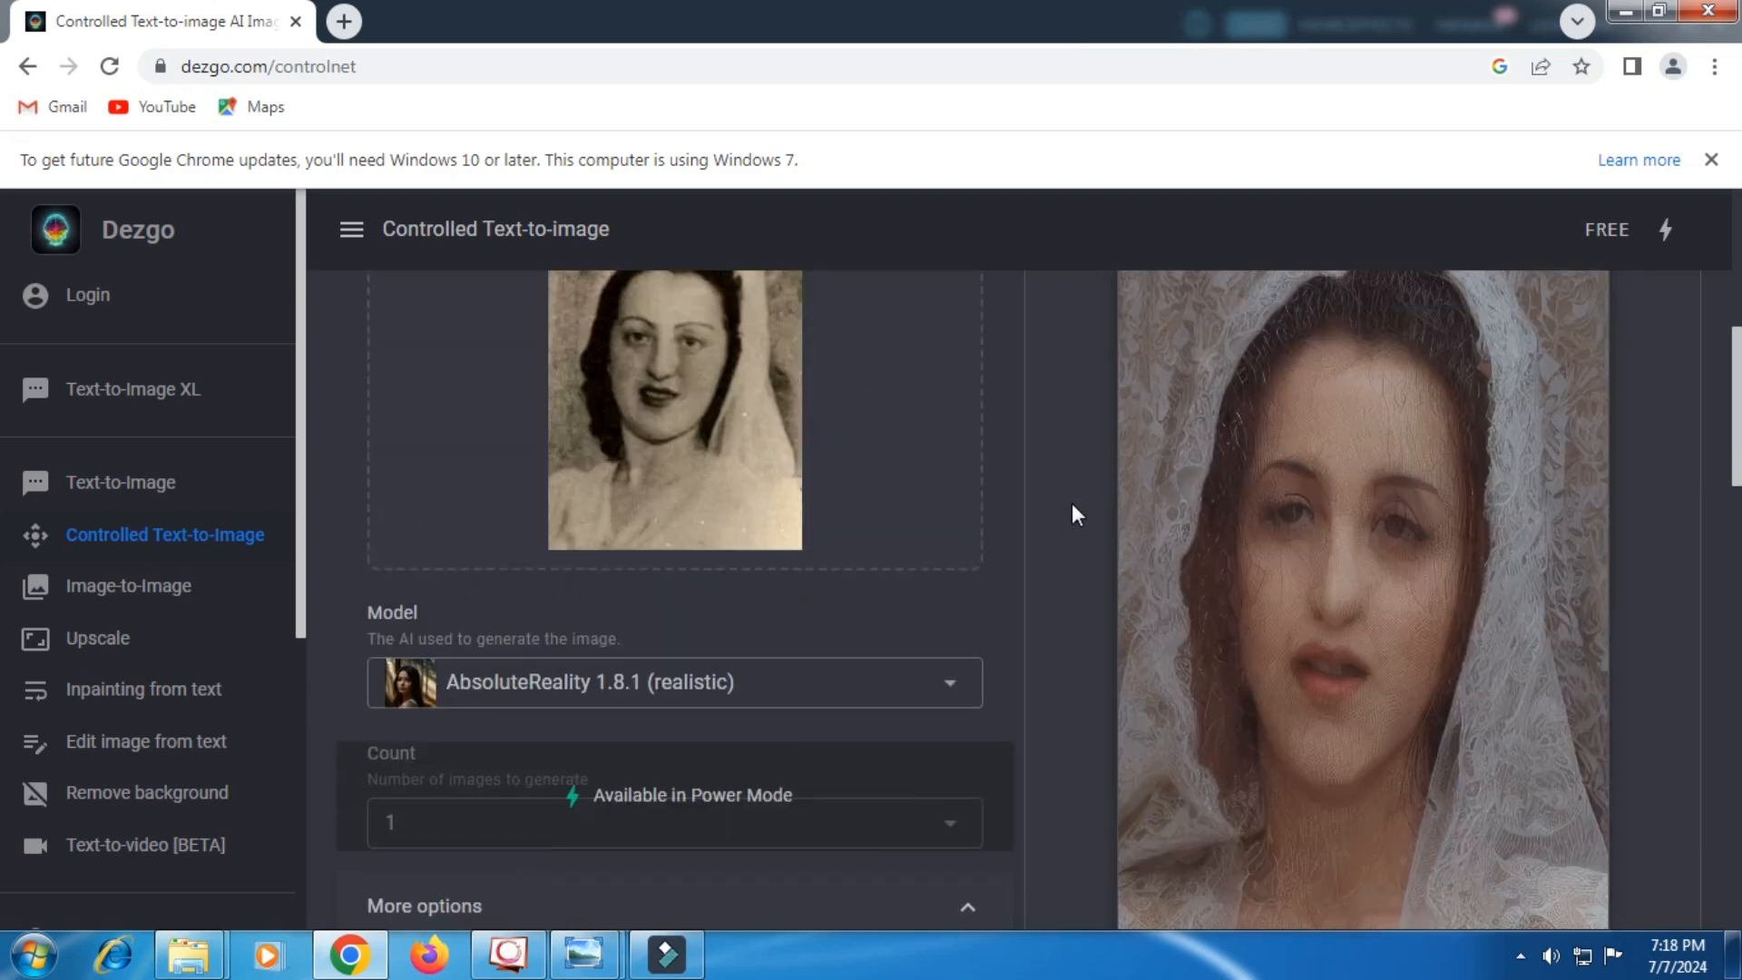
pyautogui.scroll(1, 1072, 513)
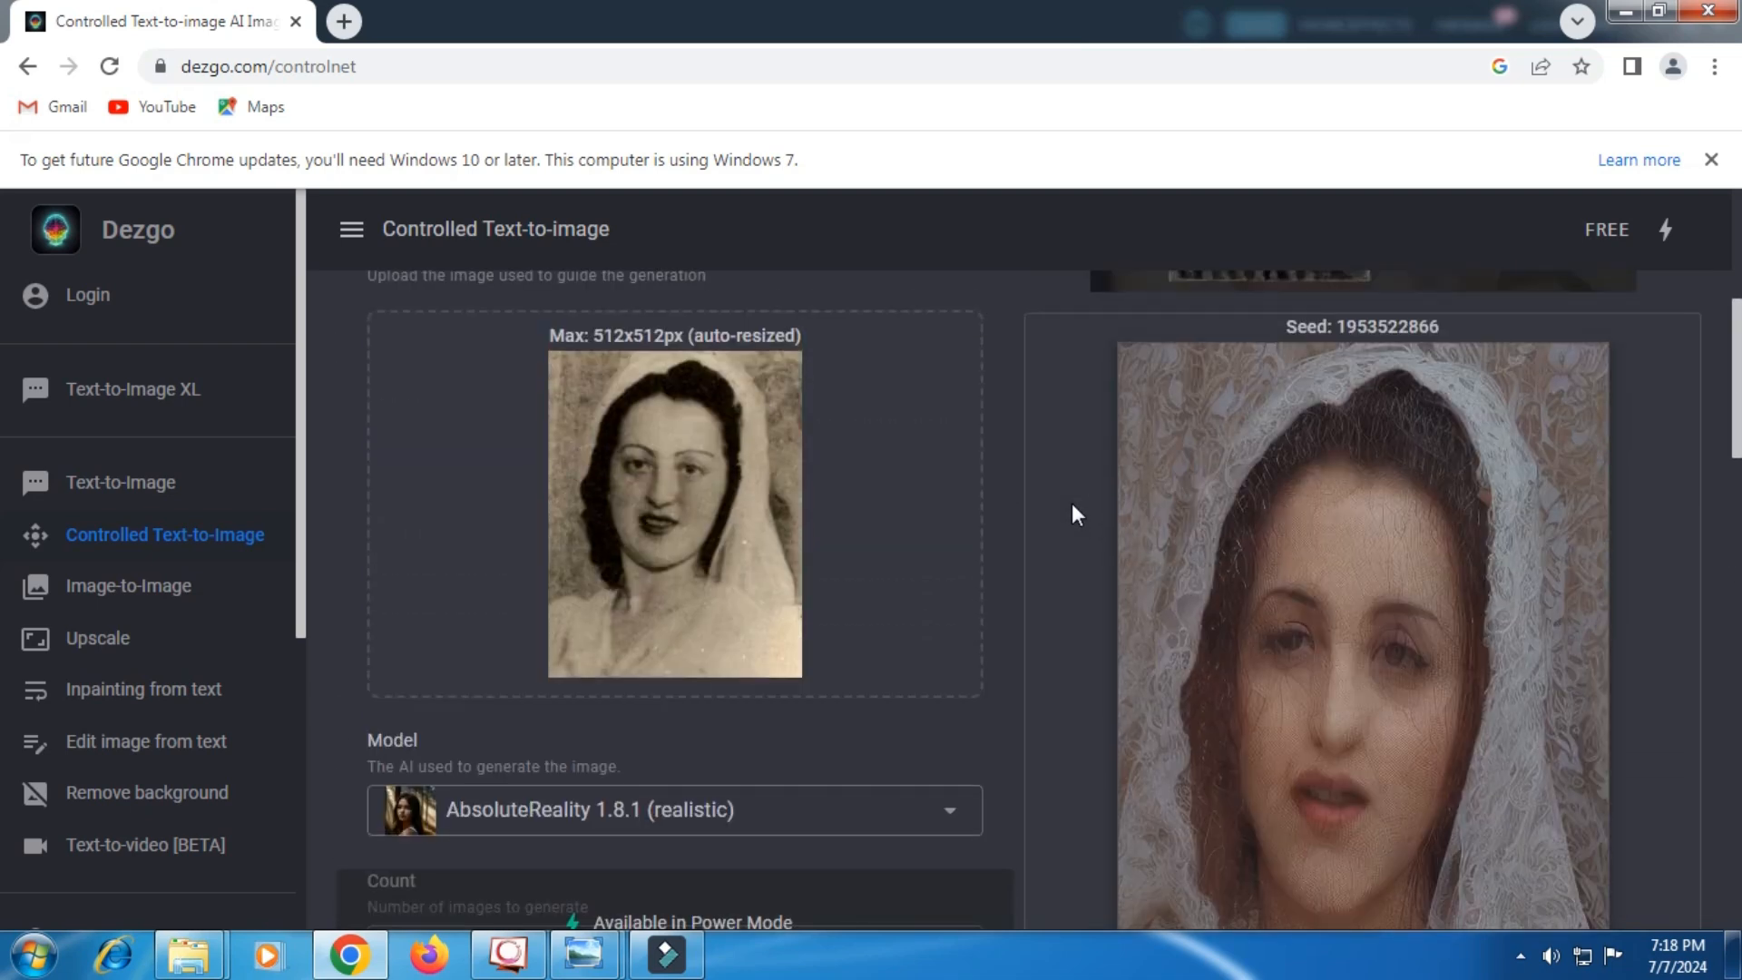
pyautogui.scroll(5, 1071, 513)
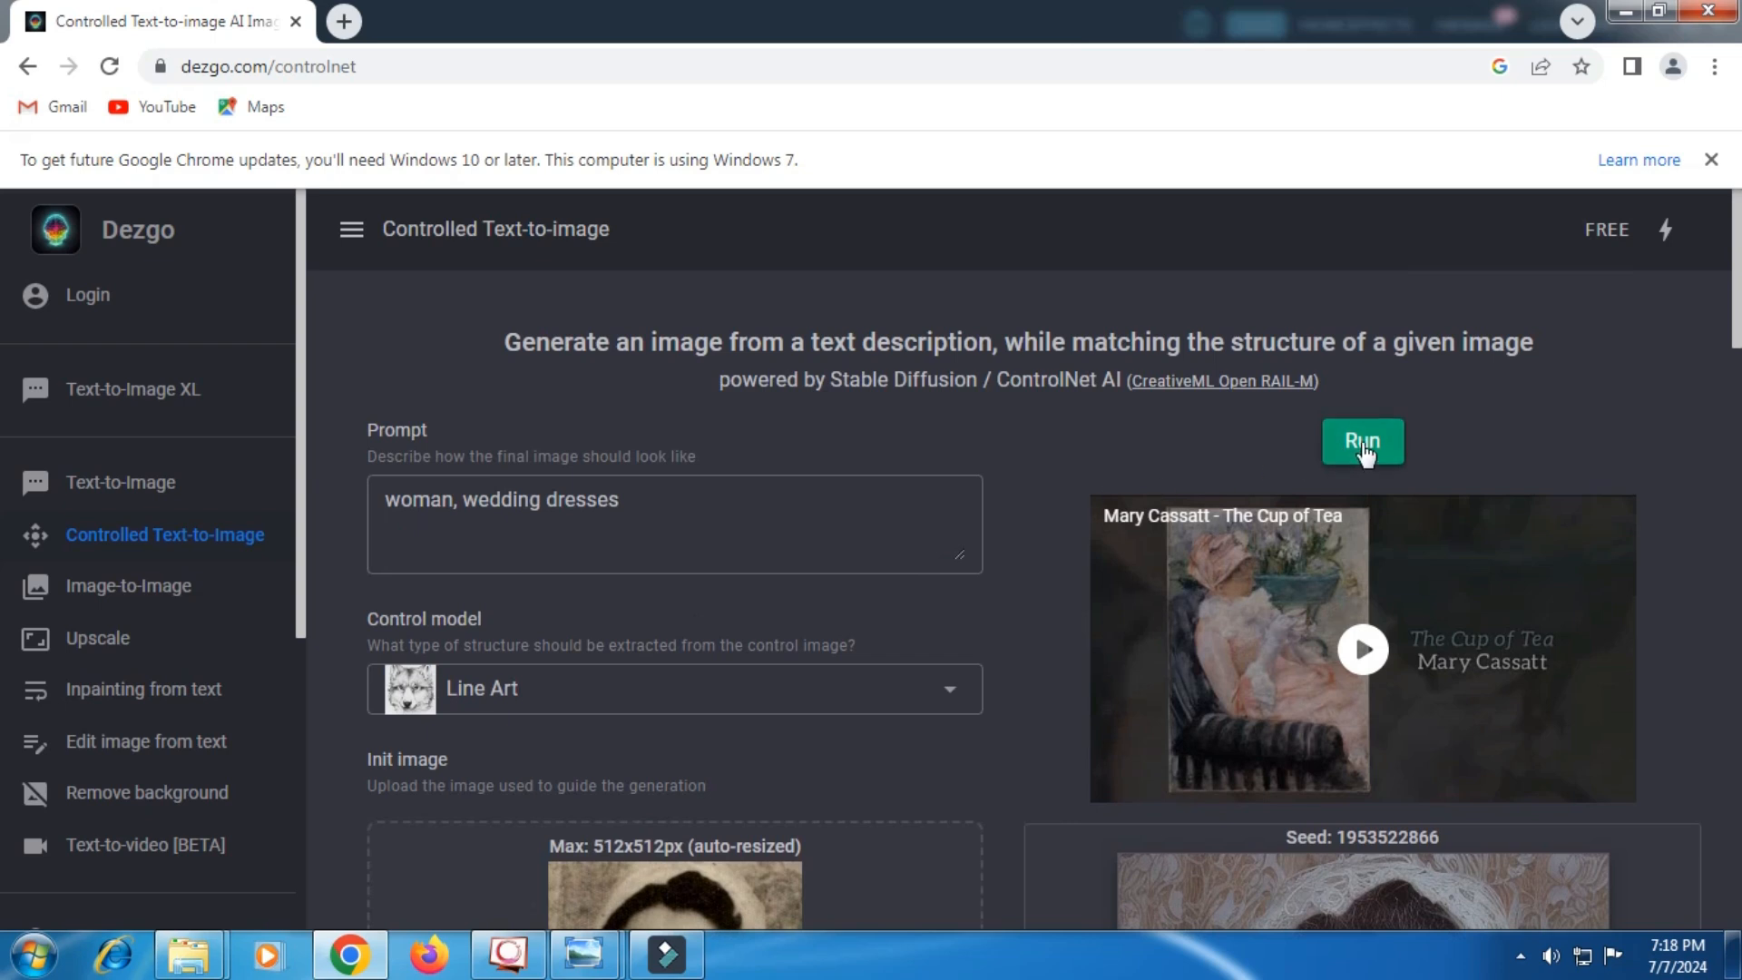
pyautogui.click(1362, 444)
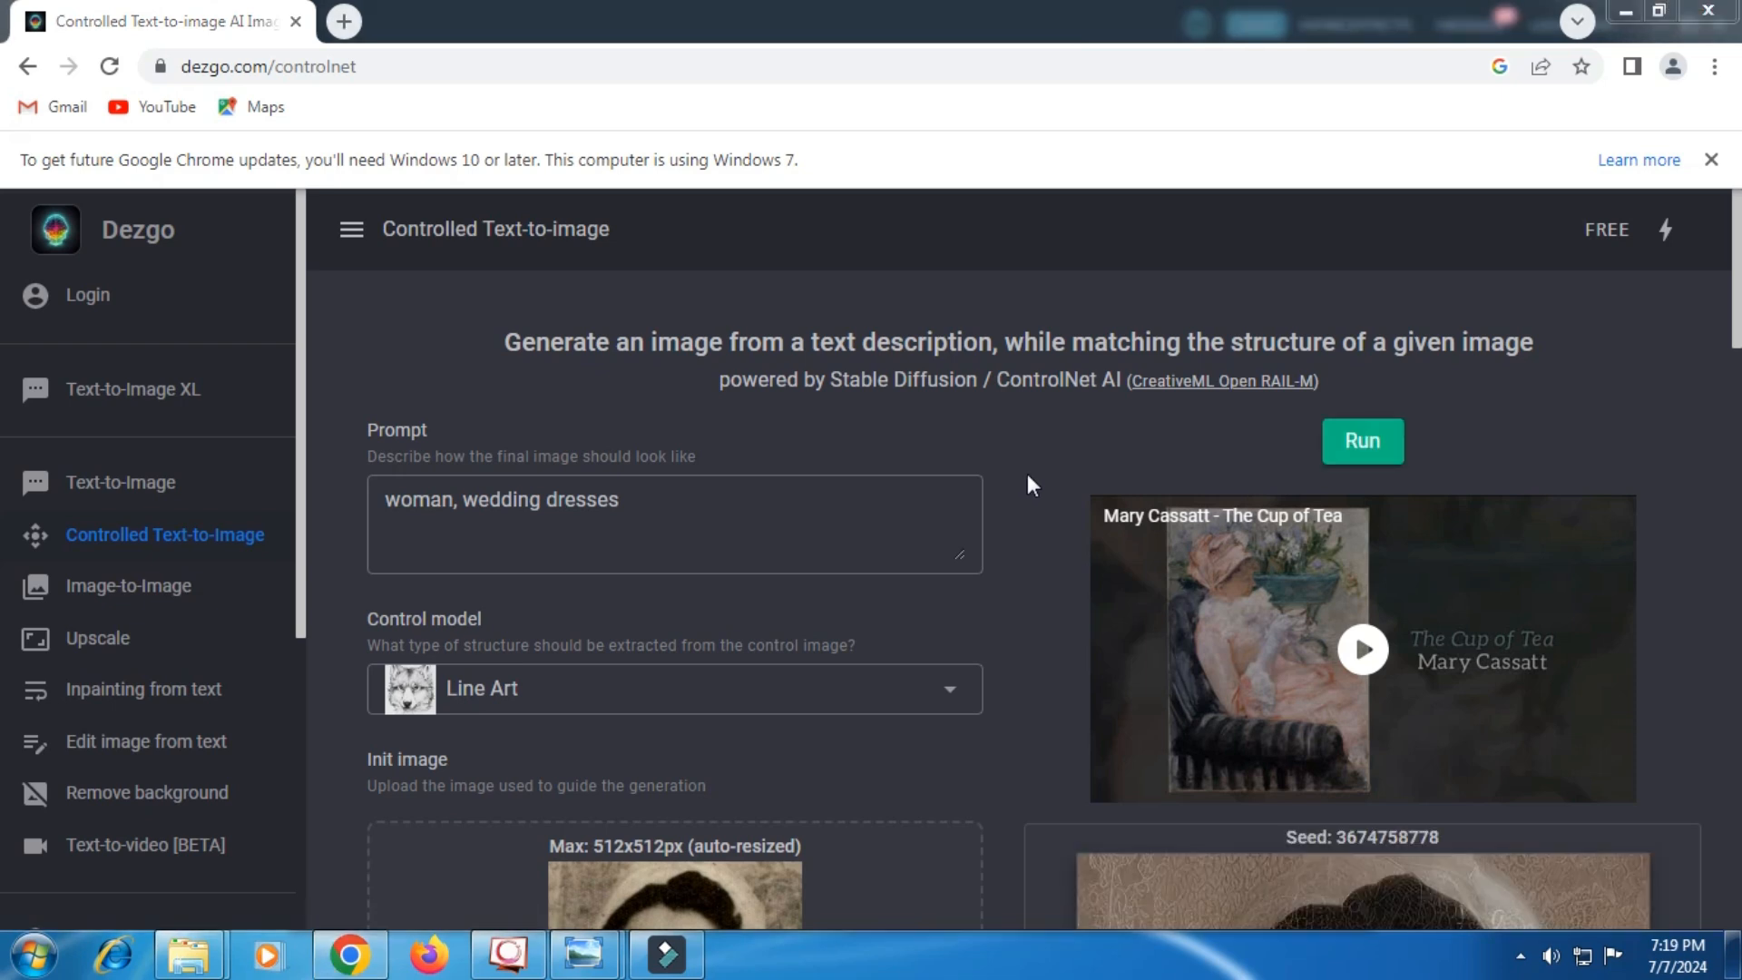
pyautogui.click(1027, 474)
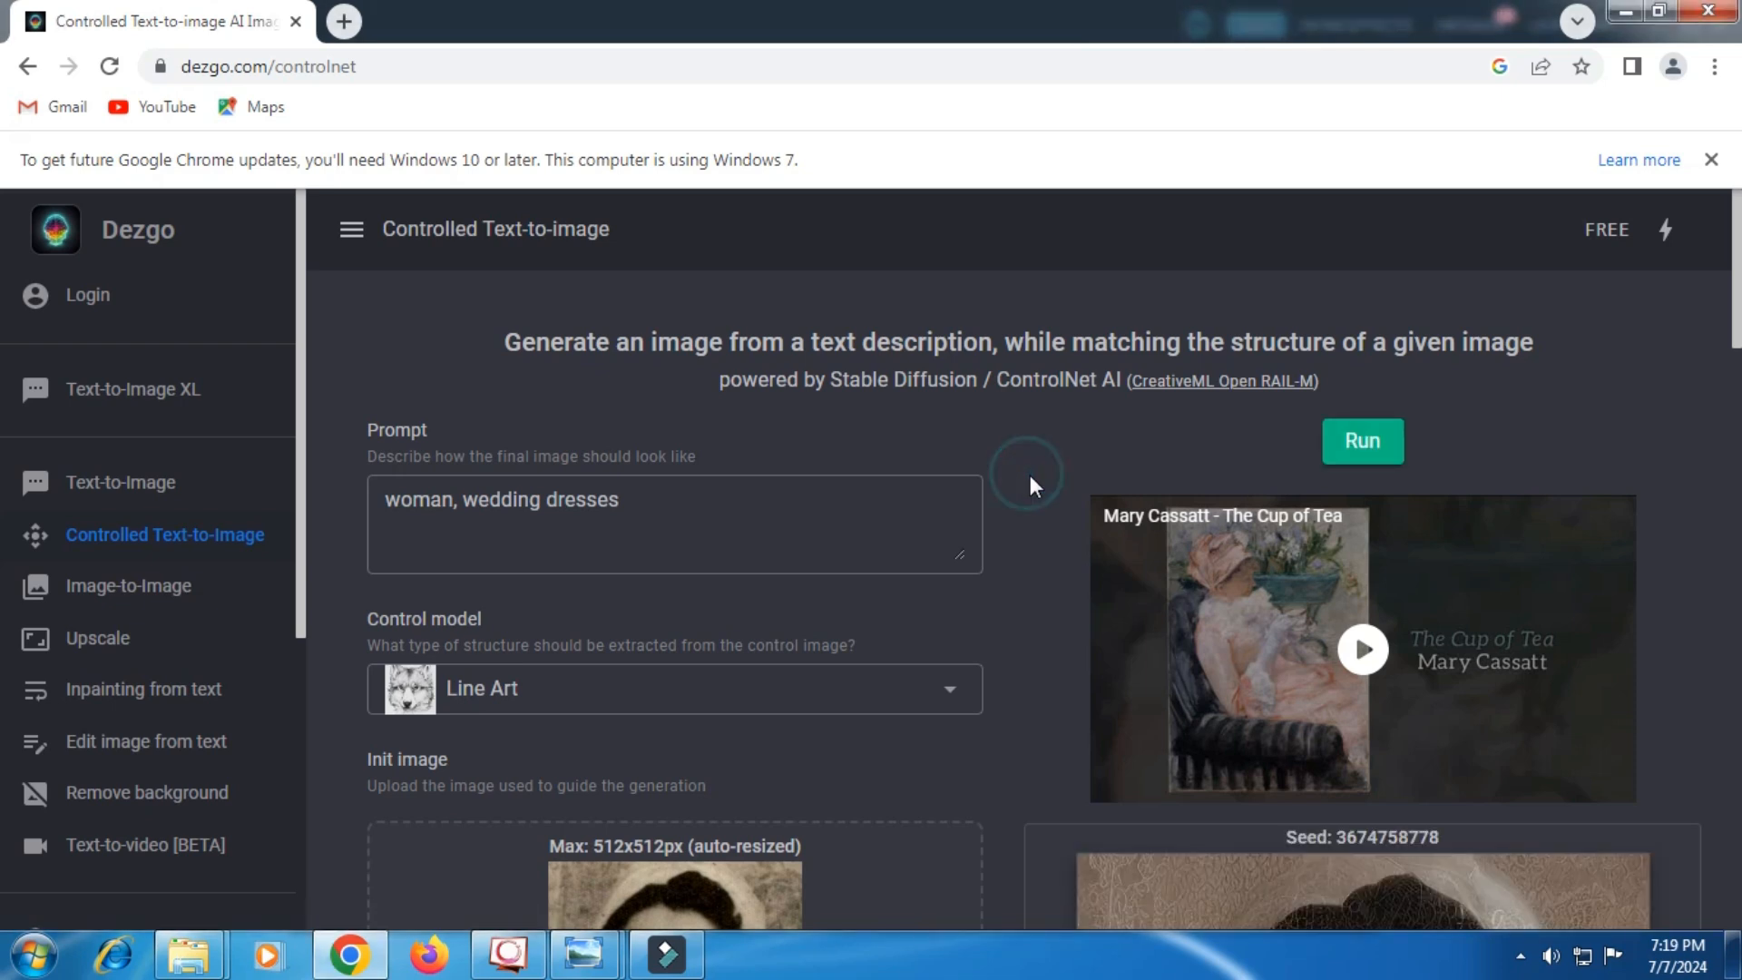
pyautogui.scroll(-9, 1029, 476)
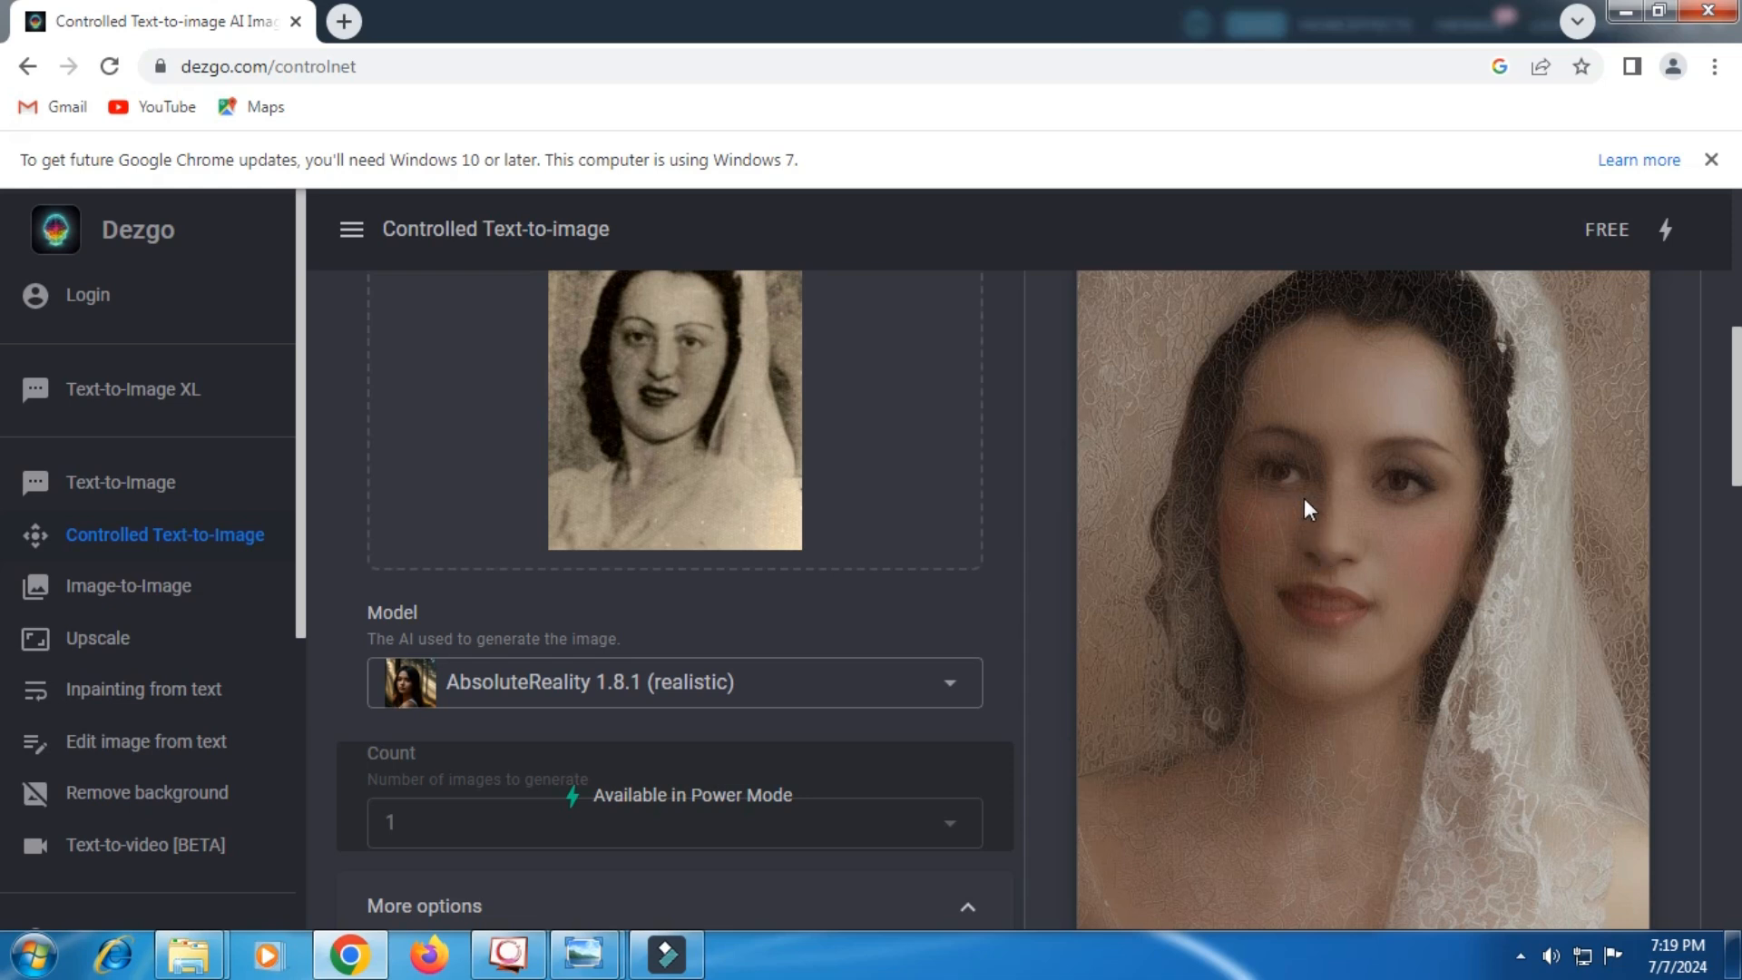
# Step: Compare the generated portrait with the original photo and generate another version with the same prompt and settings
pyautogui.scroll(-3, 1304, 498)
pyautogui.scroll(3, 1288, 498)
pyautogui.scroll(2, 1288, 499)
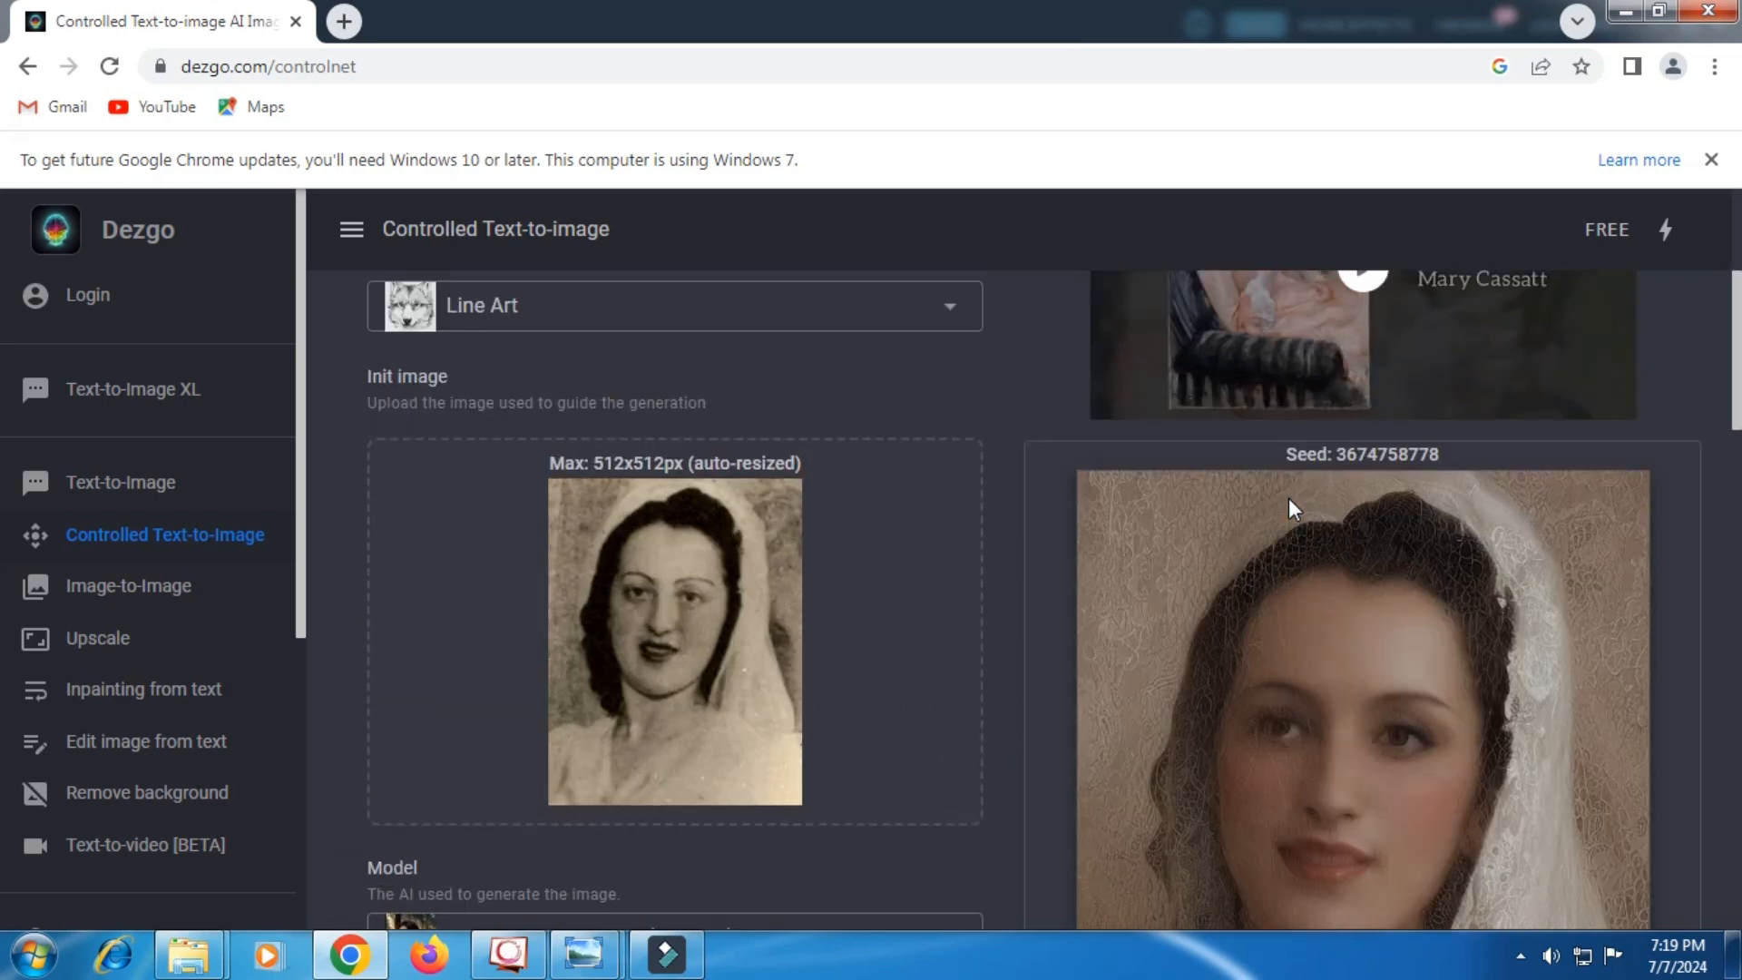
pyautogui.scroll(5, 1306, 499)
pyautogui.click(1370, 460)
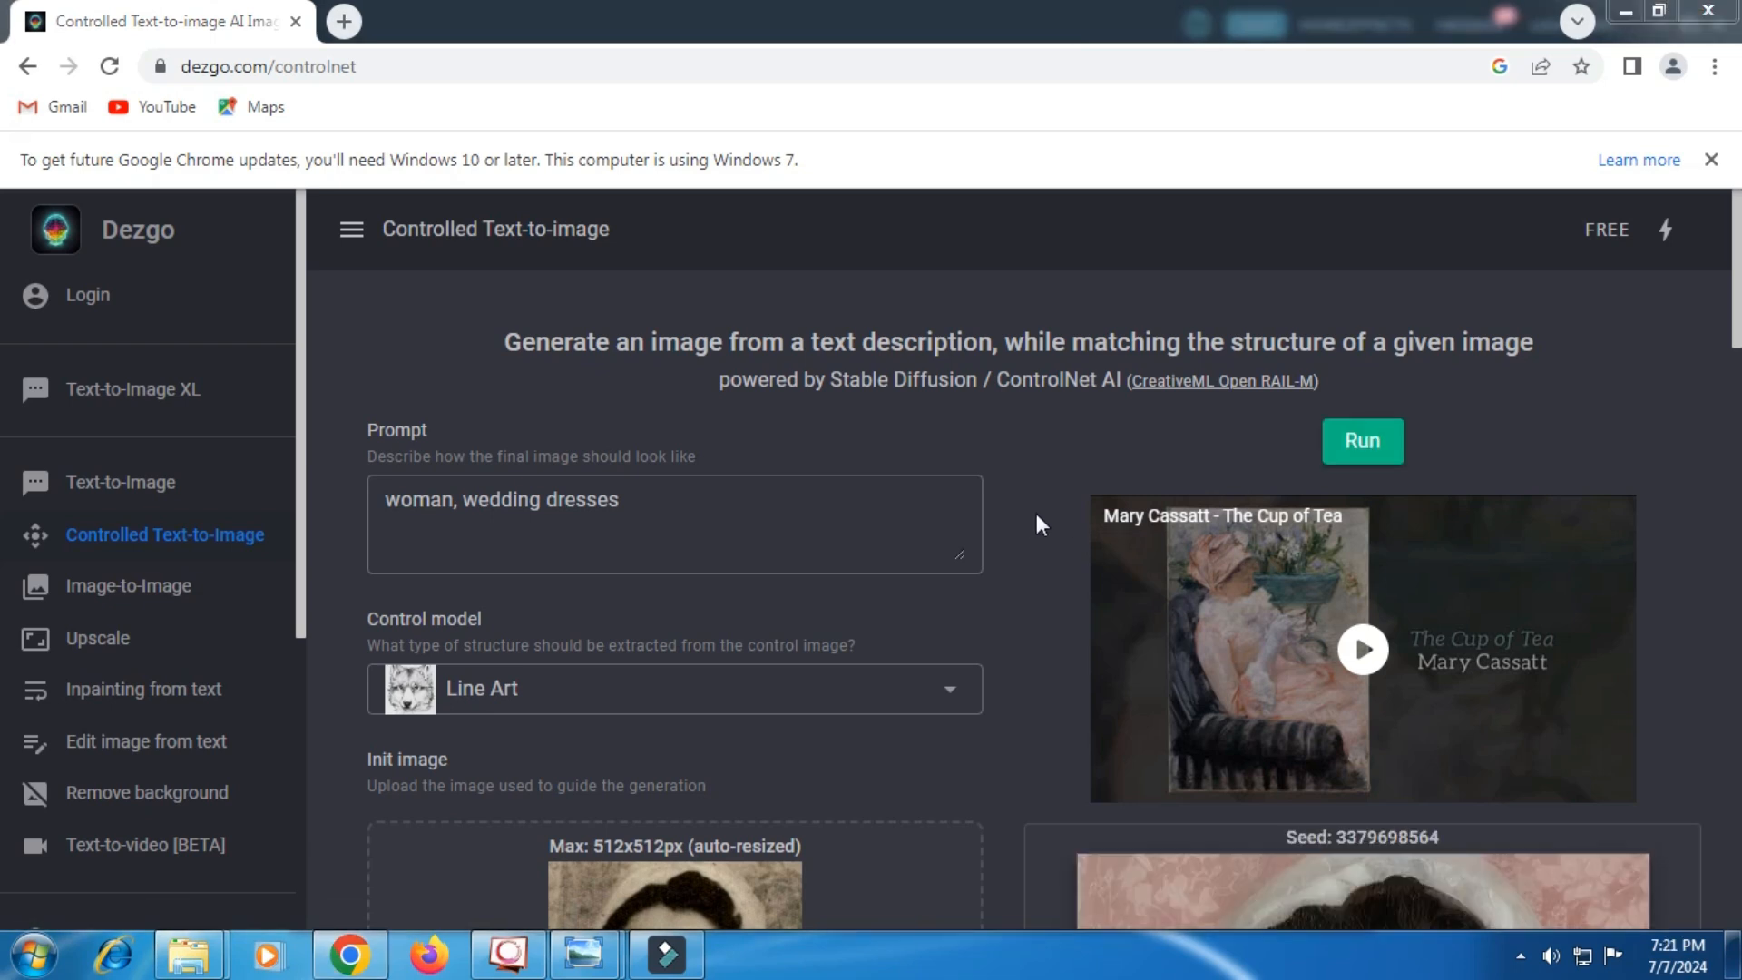
# Step: Open the newly generated portrait with the lace veil and floral background in its own browser tab and view it
pyautogui.scroll(-8, 1047, 530)
pyautogui.rightClick(1229, 505)
pyautogui.click(1286, 528)
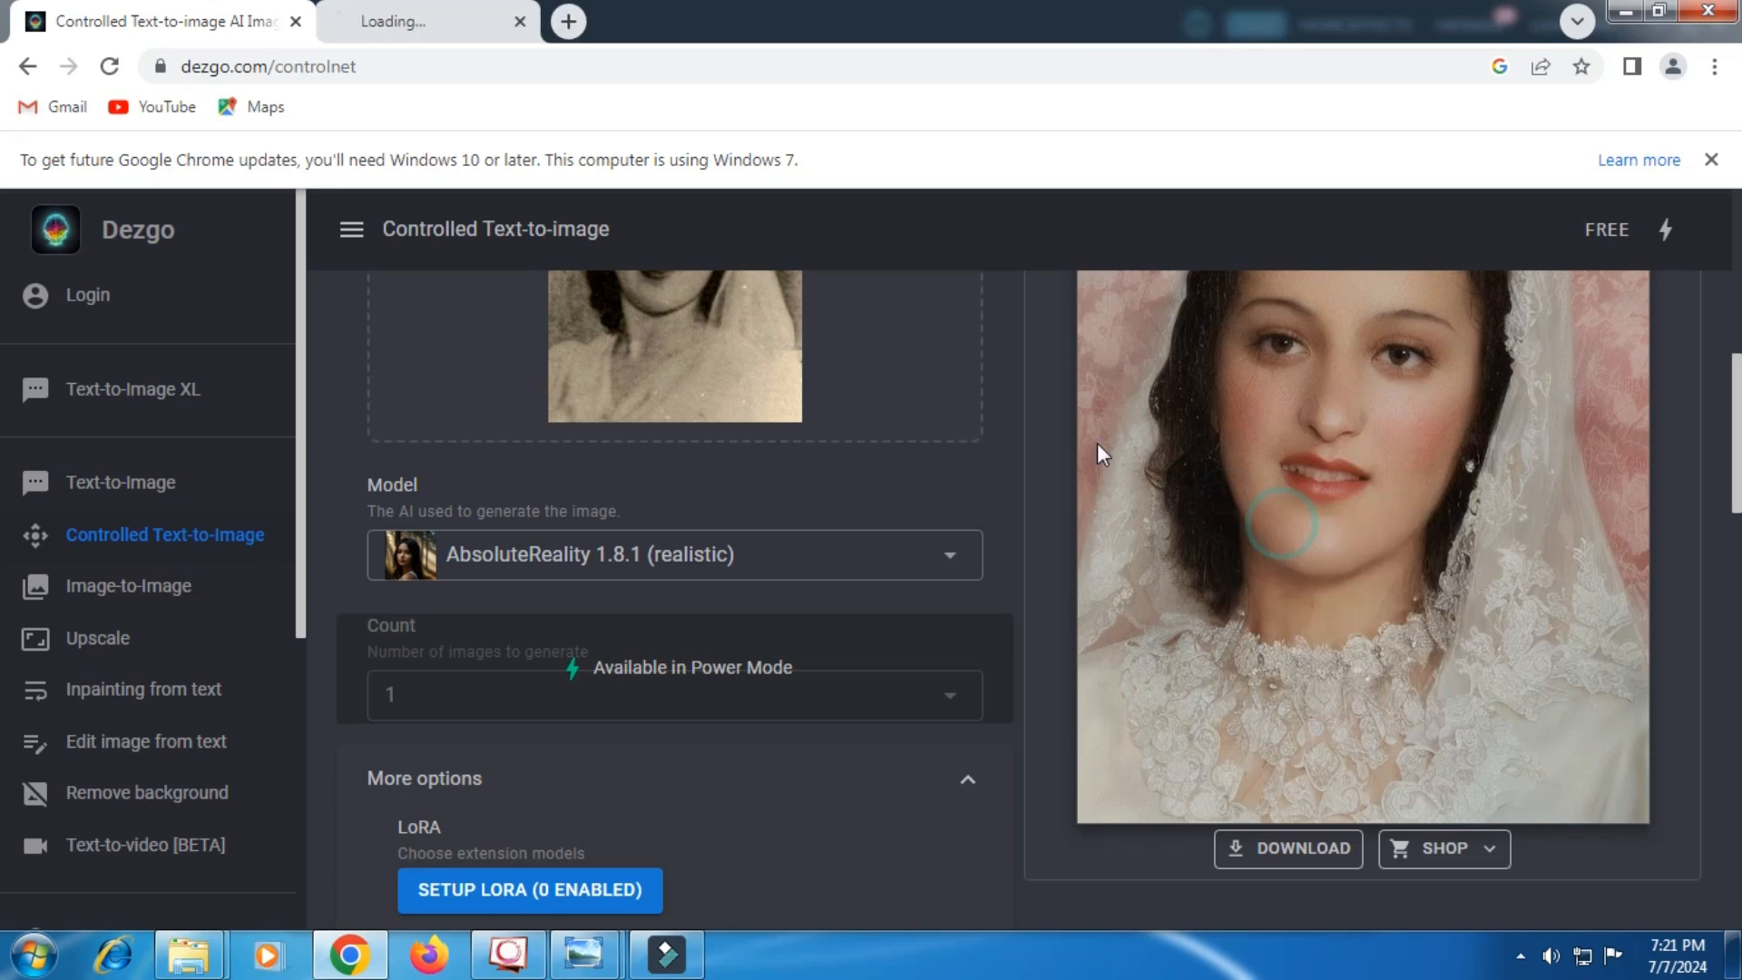
pyautogui.click(461, 27)
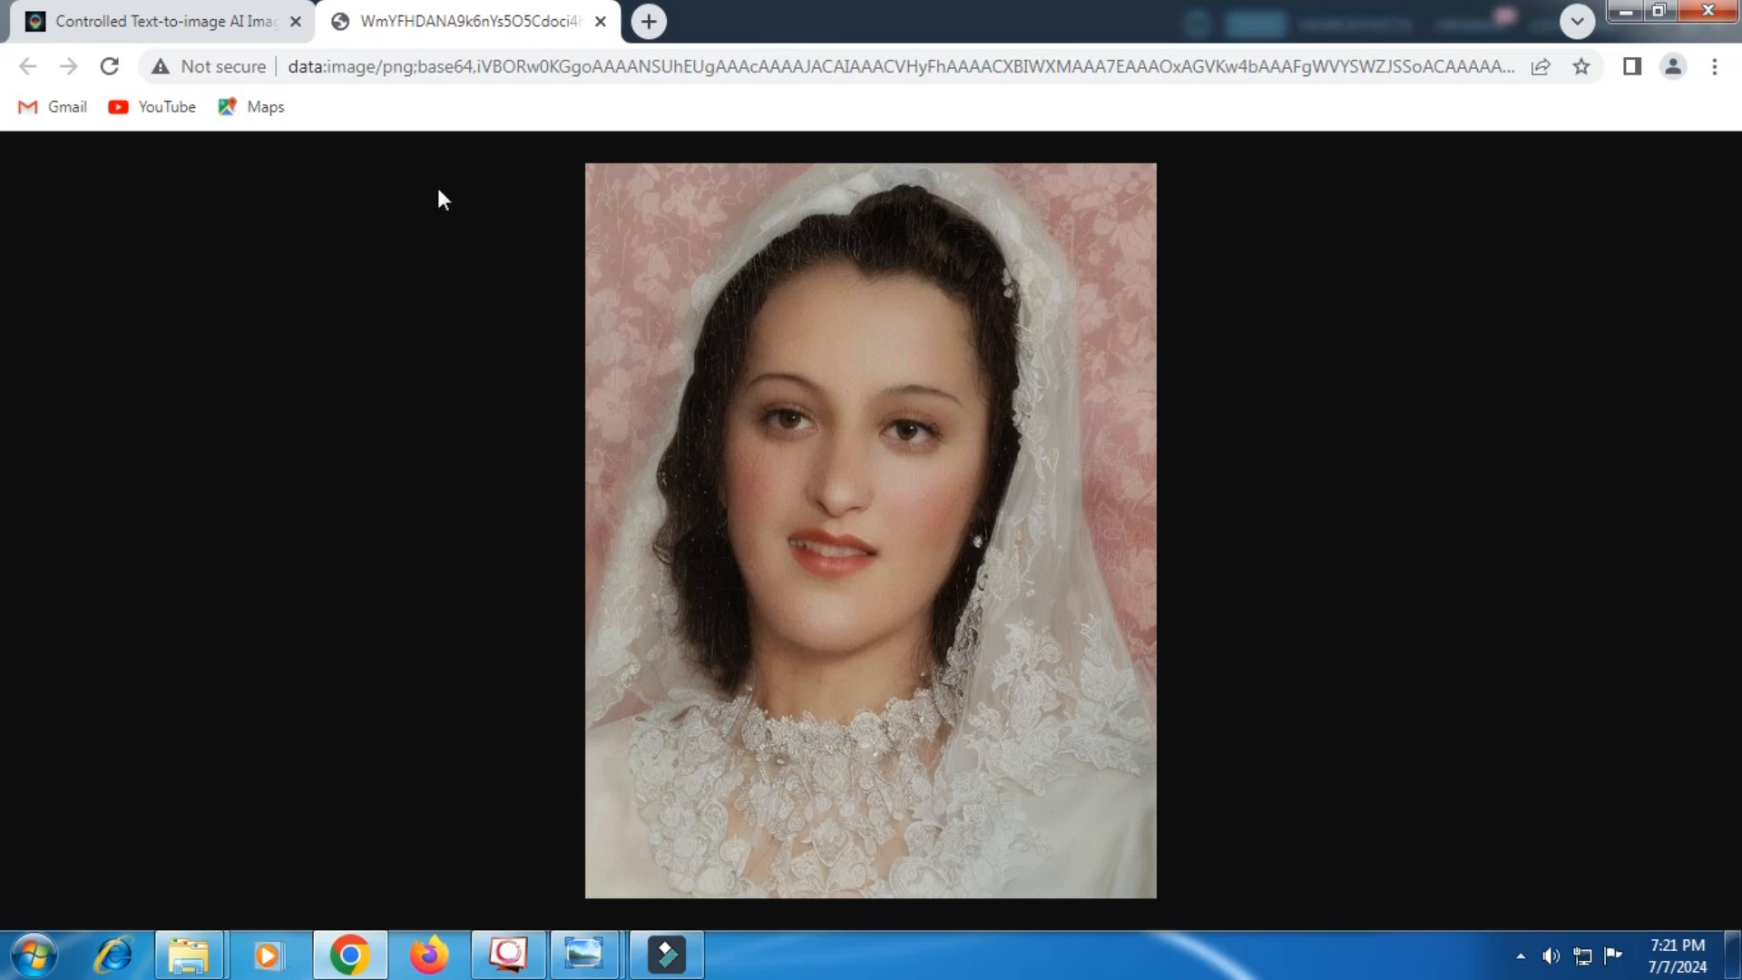
# Step: Return to Controlled Text-to-Image and run the generation once more for an alternative portrait
pyautogui.click(238, 36)
pyautogui.scroll(4, 1129, 432)
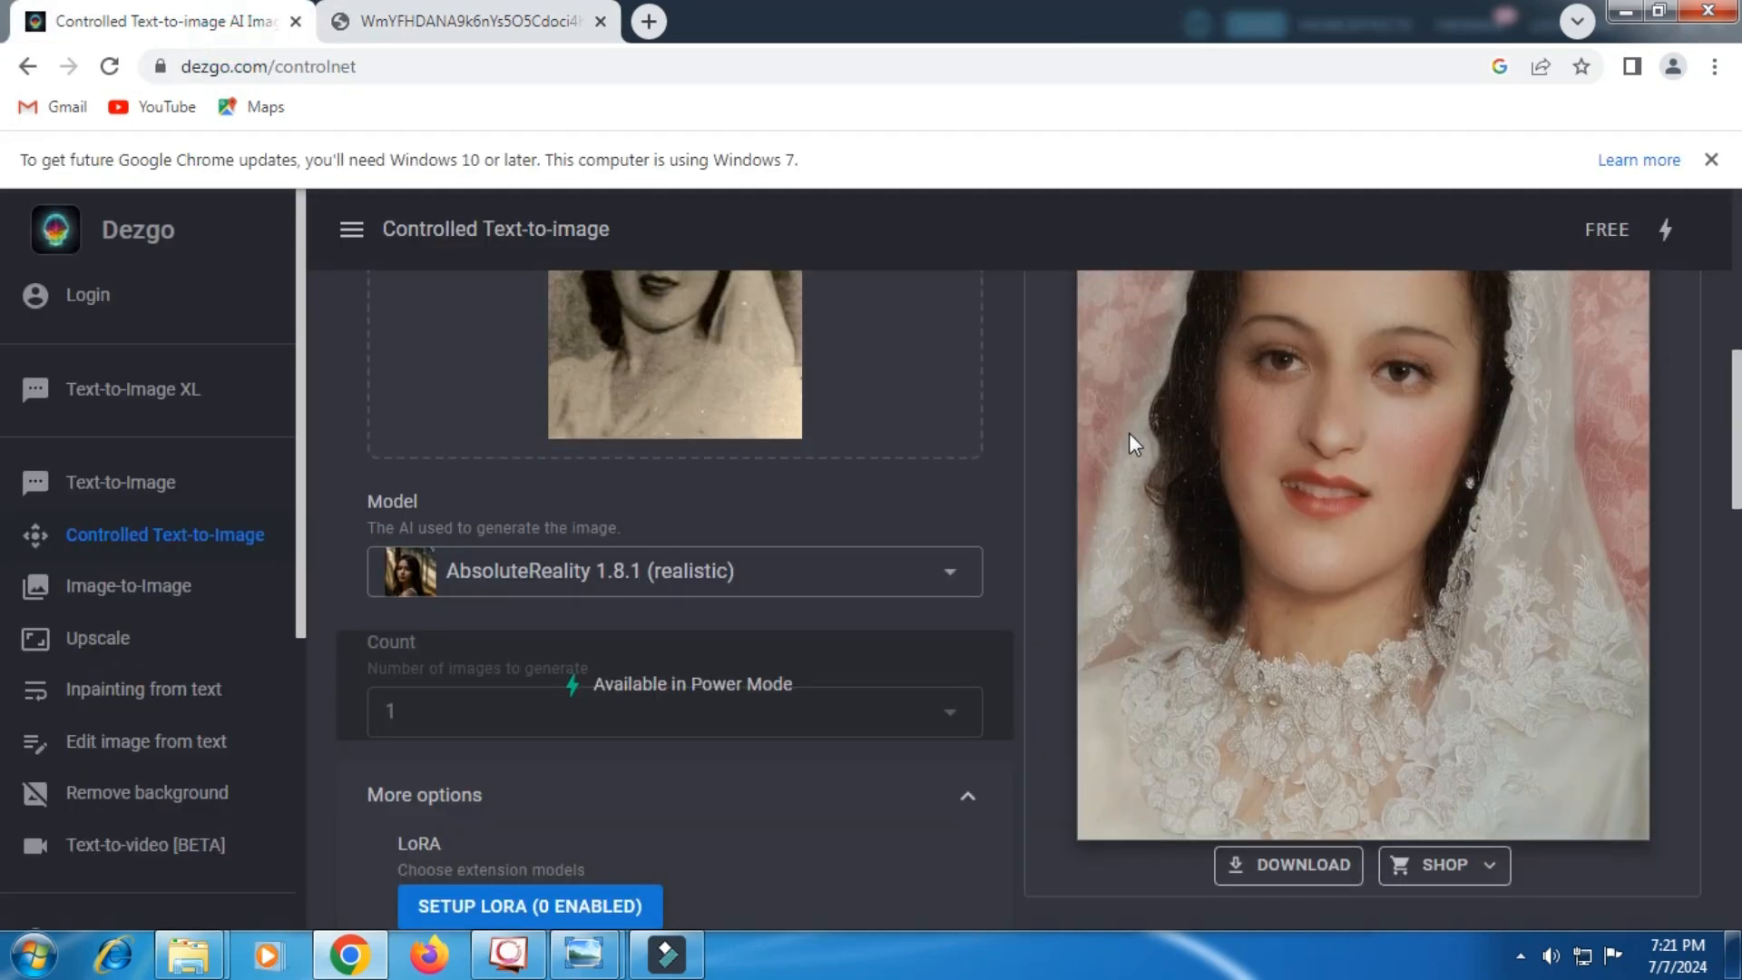
pyautogui.scroll(4, 1128, 433)
pyautogui.click(1361, 441)
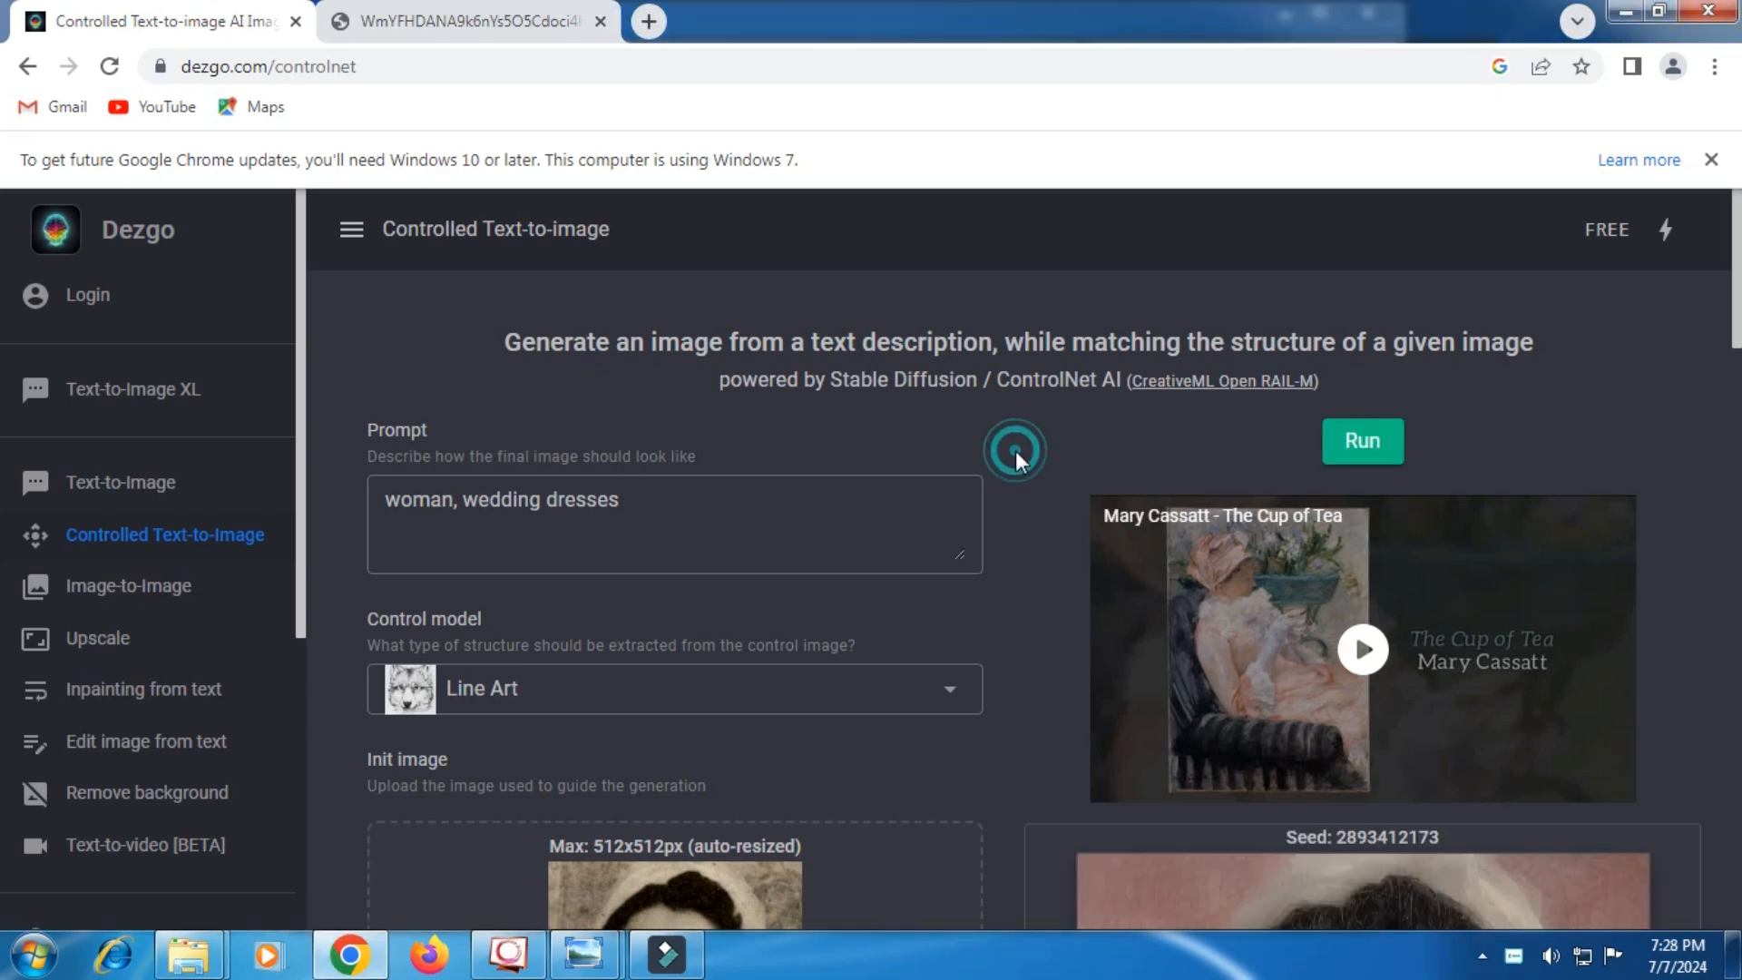
# Step: Inspect the alternative portrait beside the original photo and view it full size in a separate browser tab
pyautogui.scroll(-1, 1015, 450)
pyautogui.scroll(-6, 1023, 459)
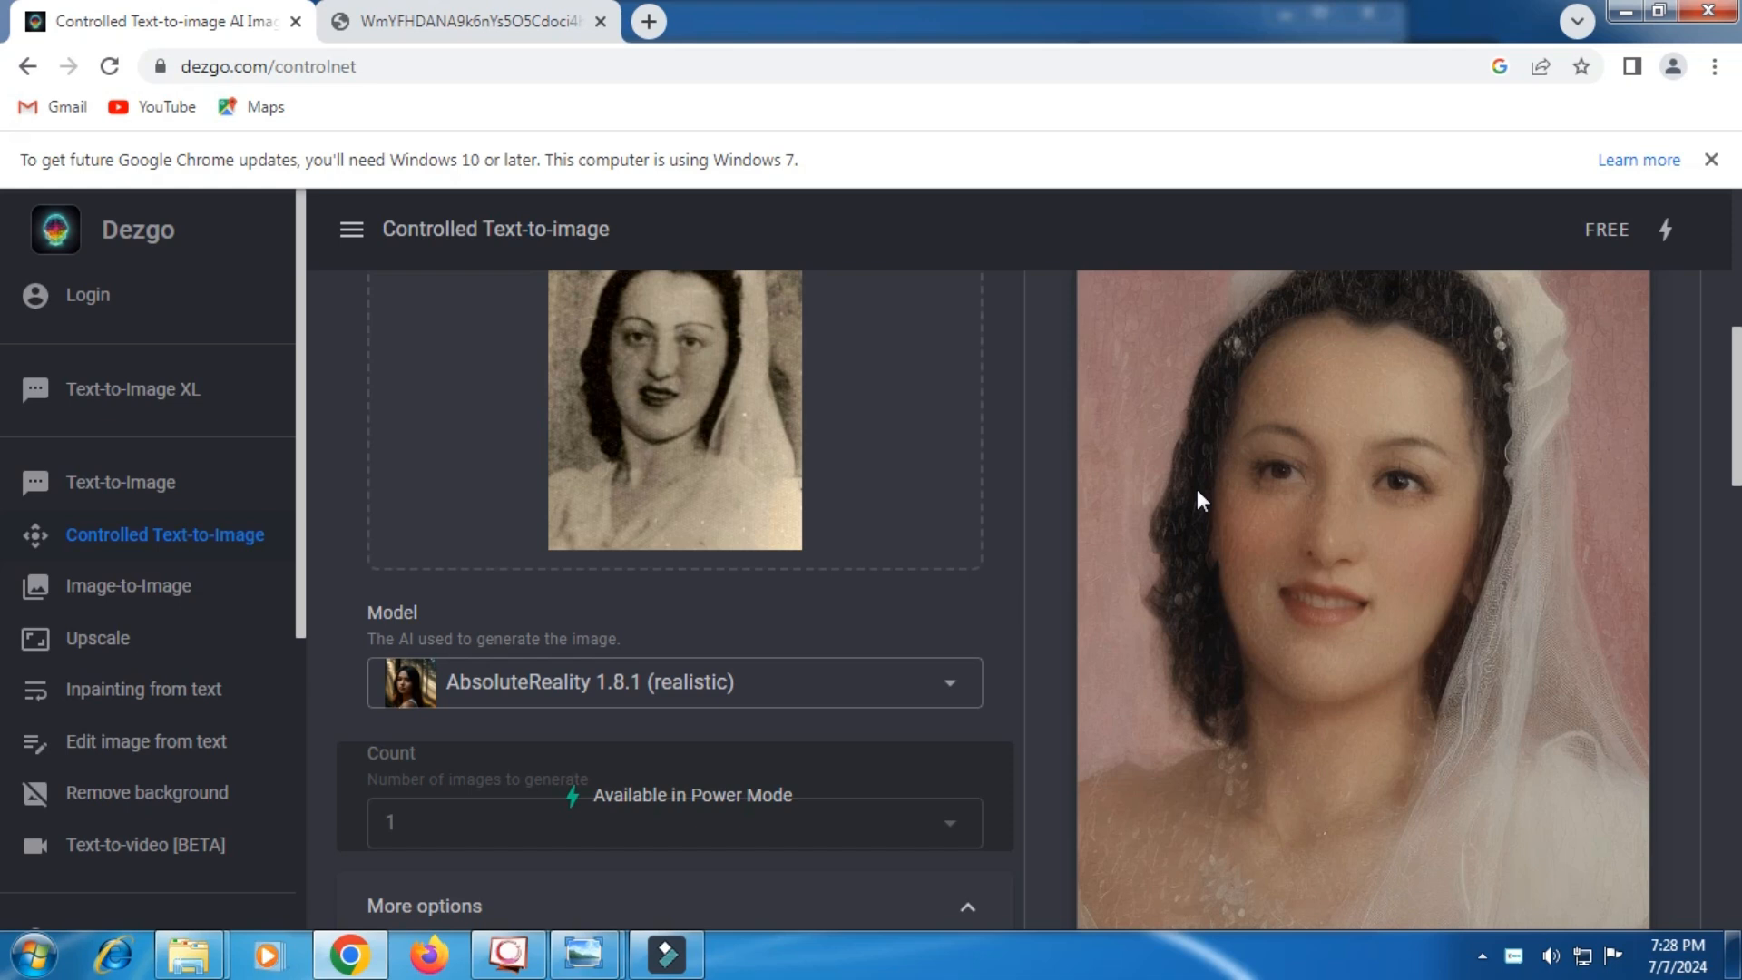
pyautogui.scroll(-1, 1196, 499)
pyautogui.scroll(1, 1196, 490)
pyautogui.rightClick(1195, 480)
pyautogui.click(1236, 491)
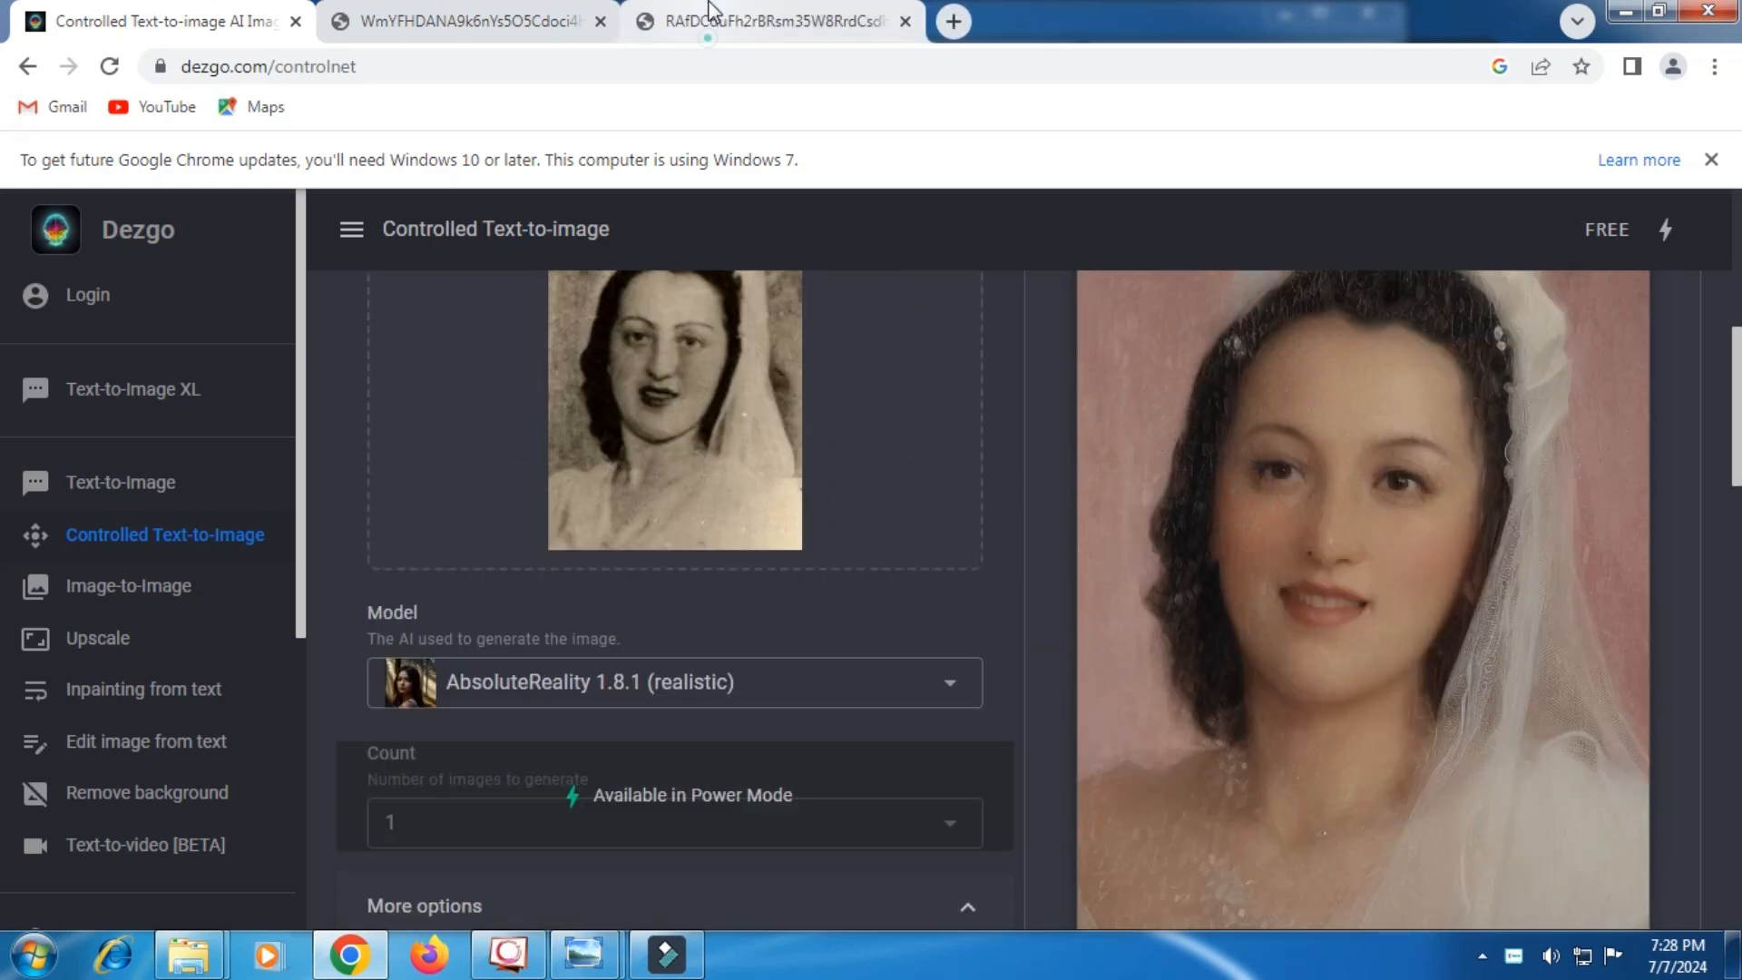
pyautogui.click(802, 20)
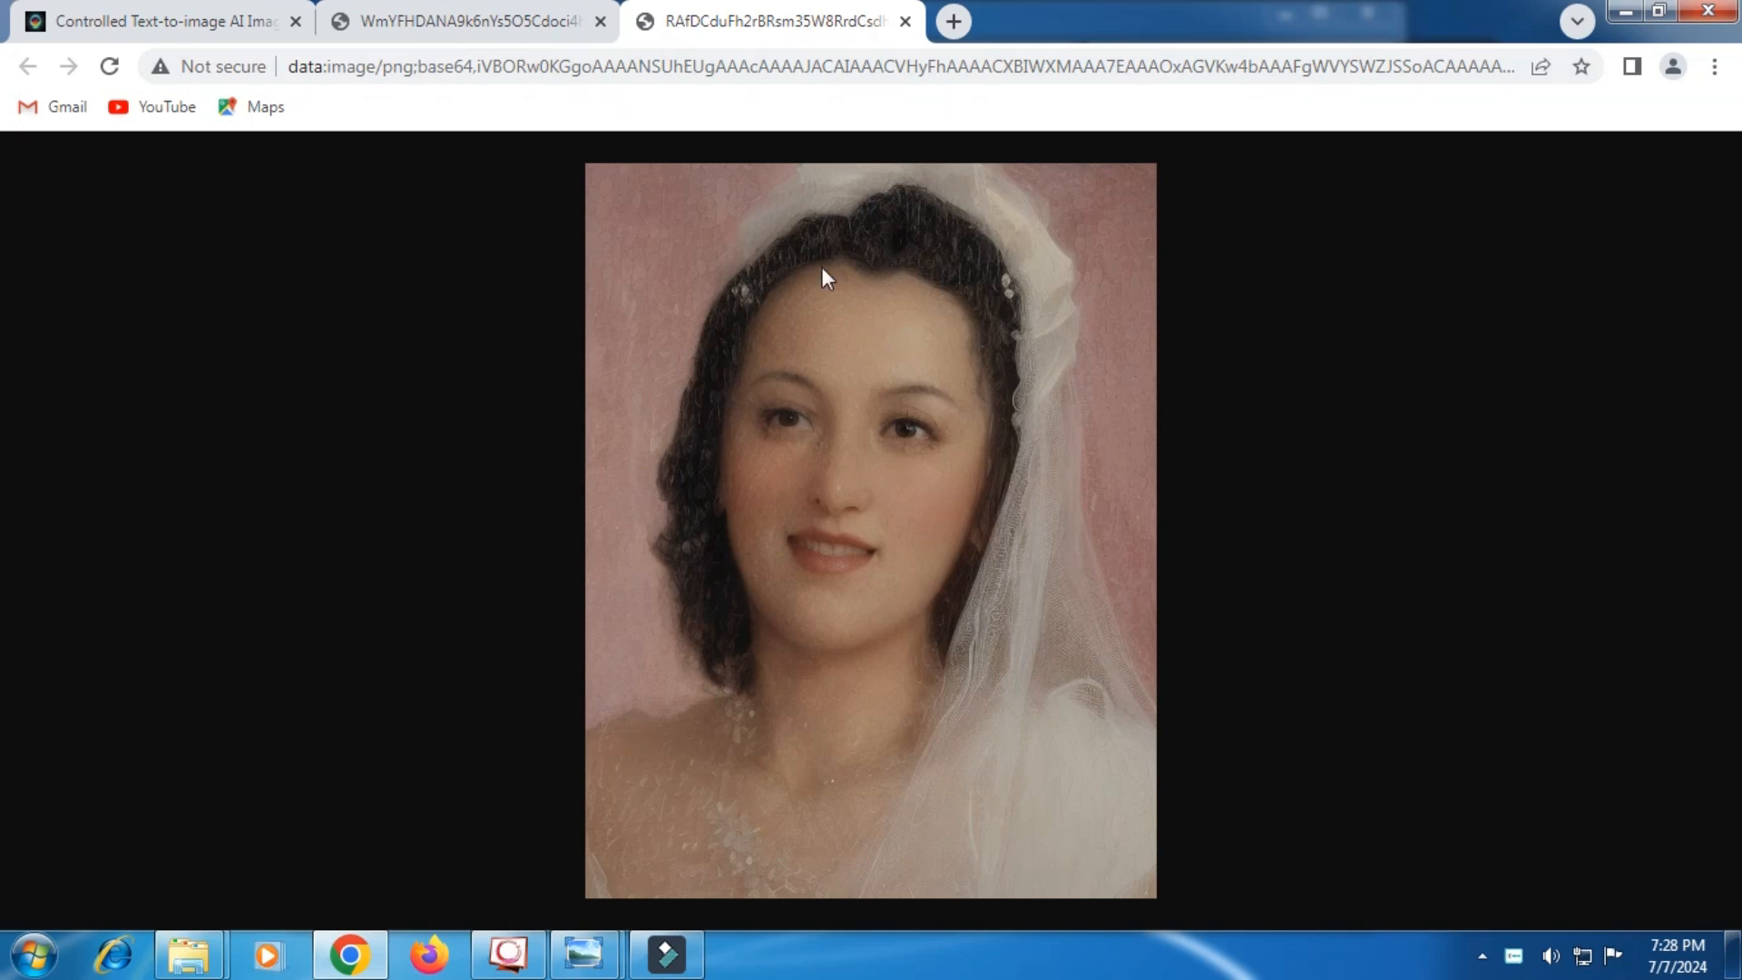
# Step: Compare it with the earlier lace-veil portrait and check the generation settings in Controlled Text-to-Image
pyautogui.click(490, 24)
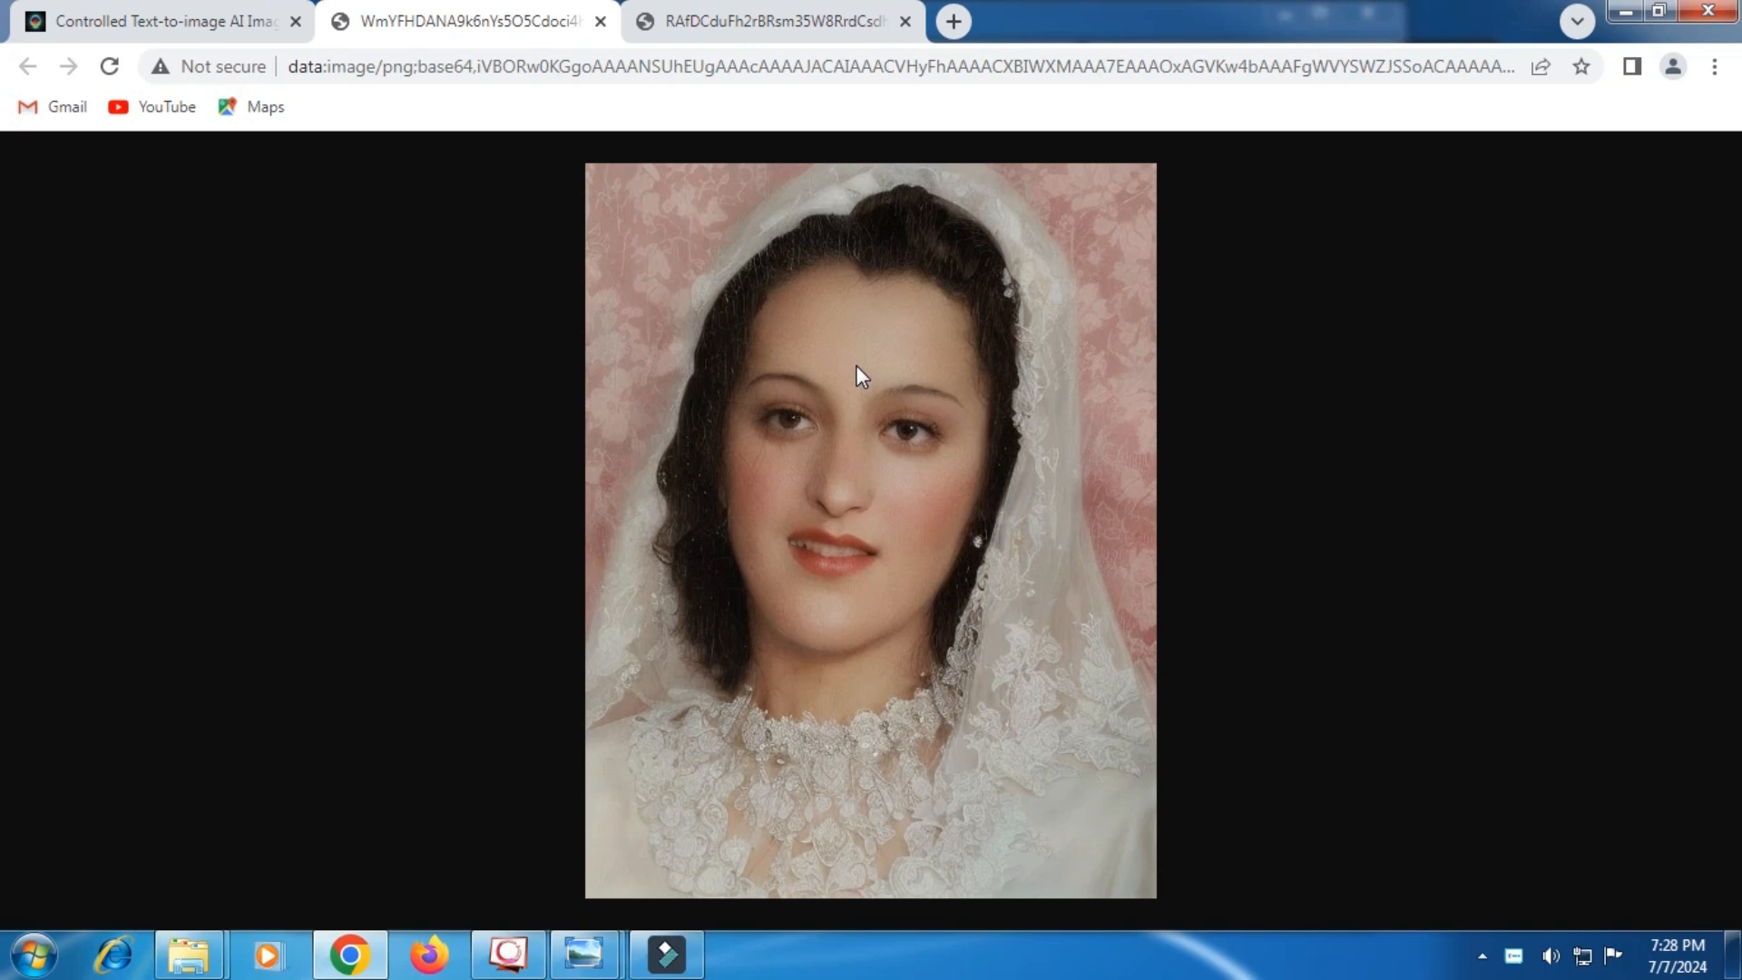
pyautogui.click(218, 23)
pyautogui.scroll(-6, 1053, 381)
pyautogui.scroll(1, 1281, 436)
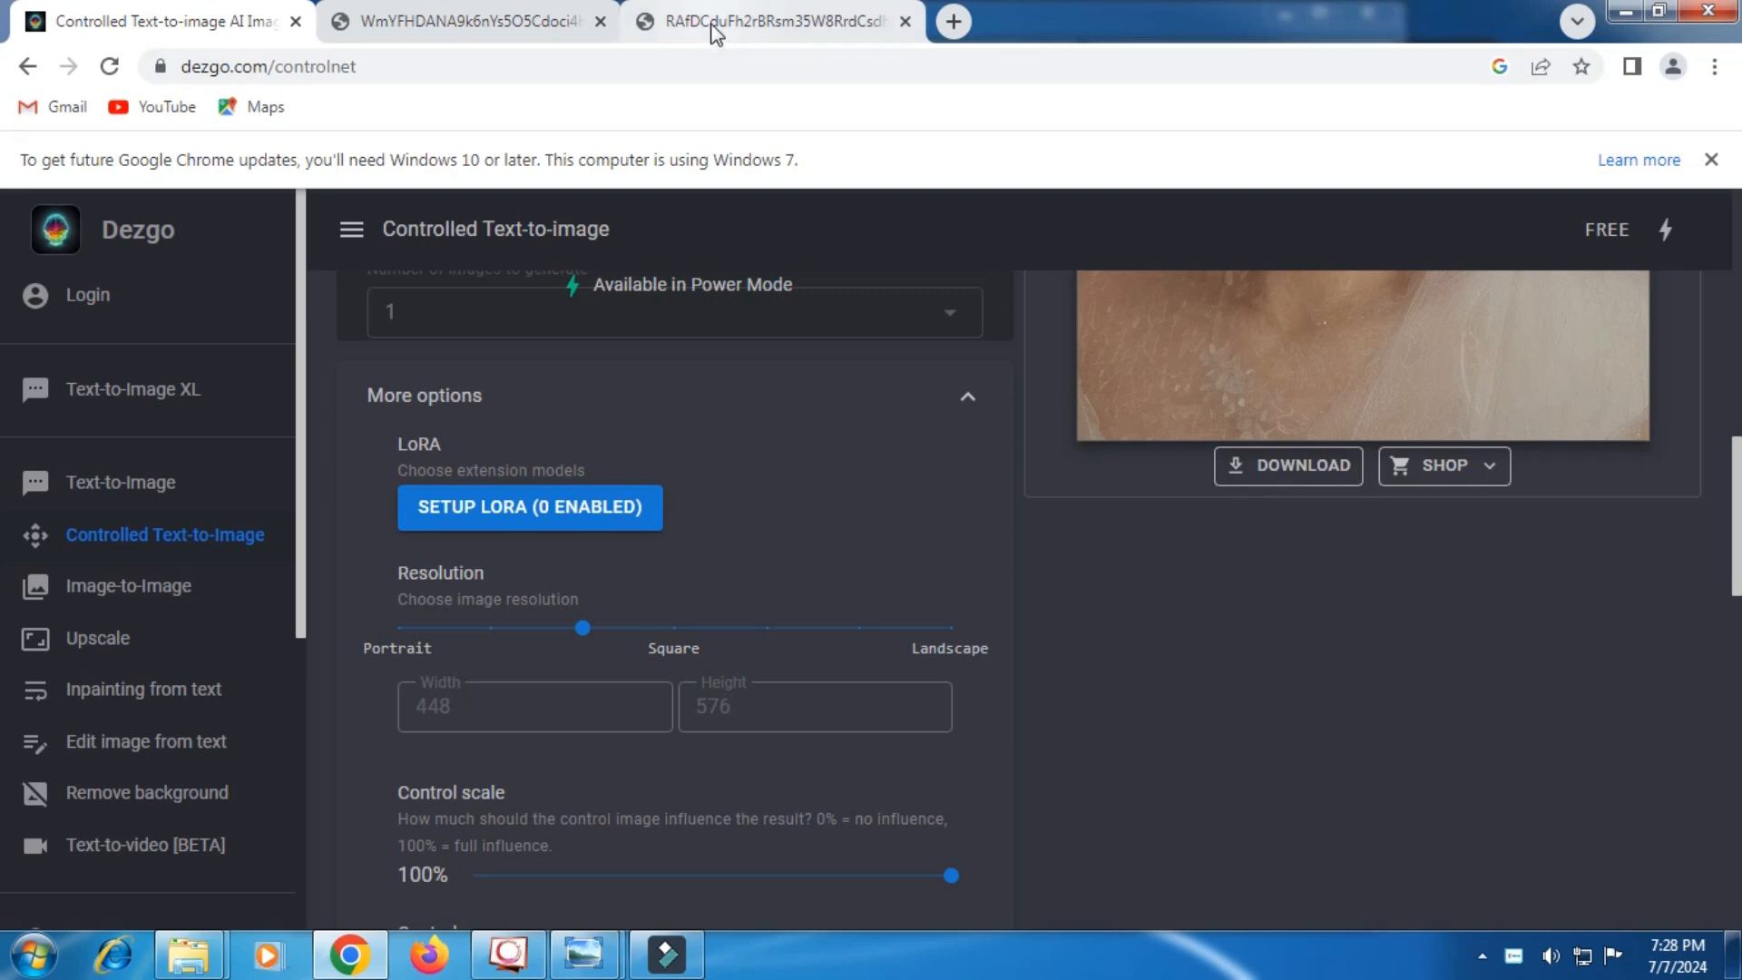
# Step: Save the lace-veil portrait with the floral background to the Pictures library as a PNG named download
pyautogui.click(490, 22)
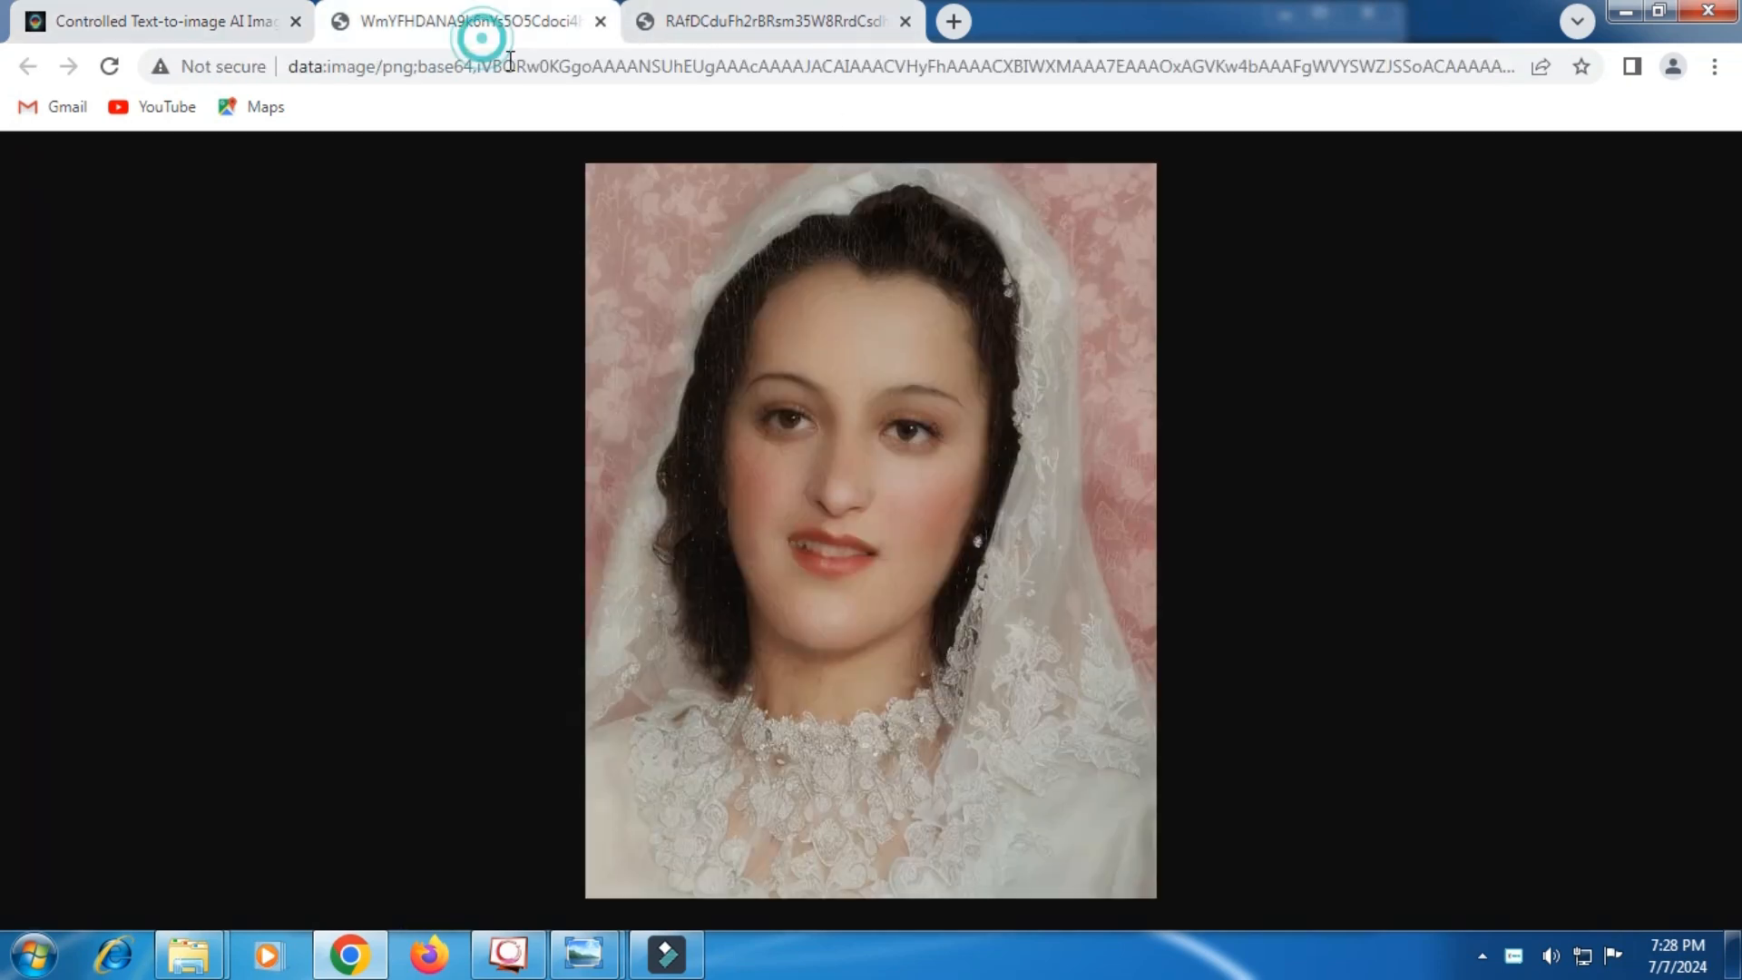
pyautogui.rightClick(786, 358)
pyautogui.click(842, 405)
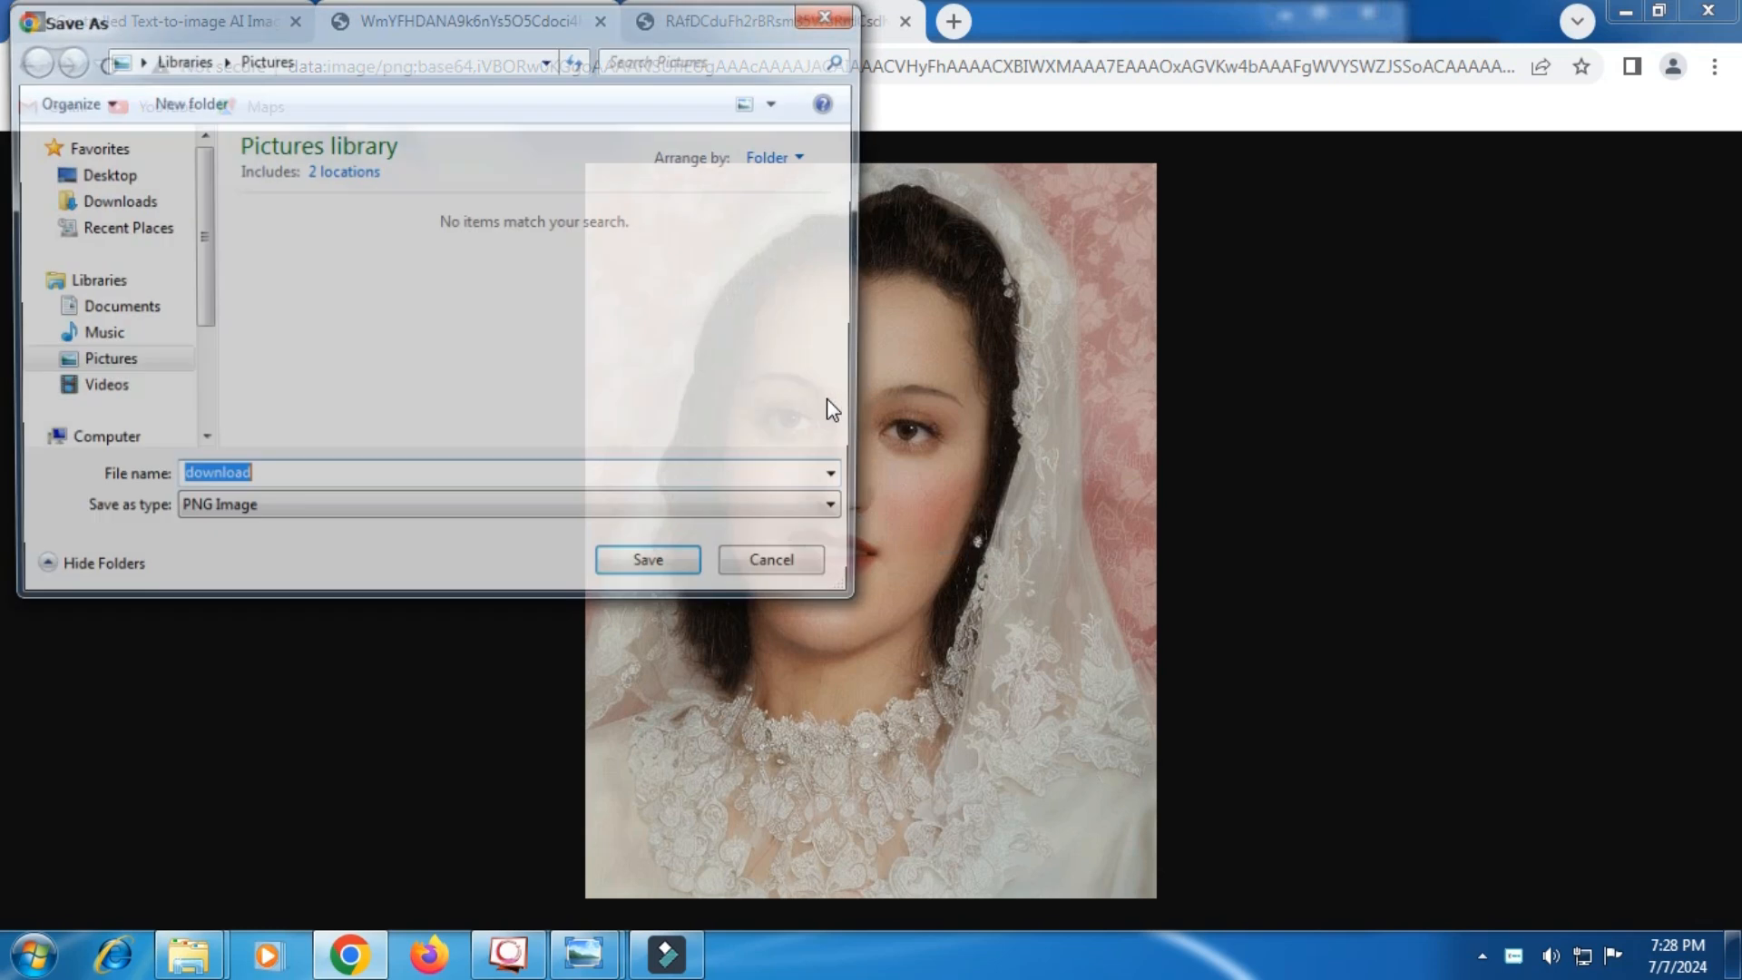
pyautogui.click(134, 364)
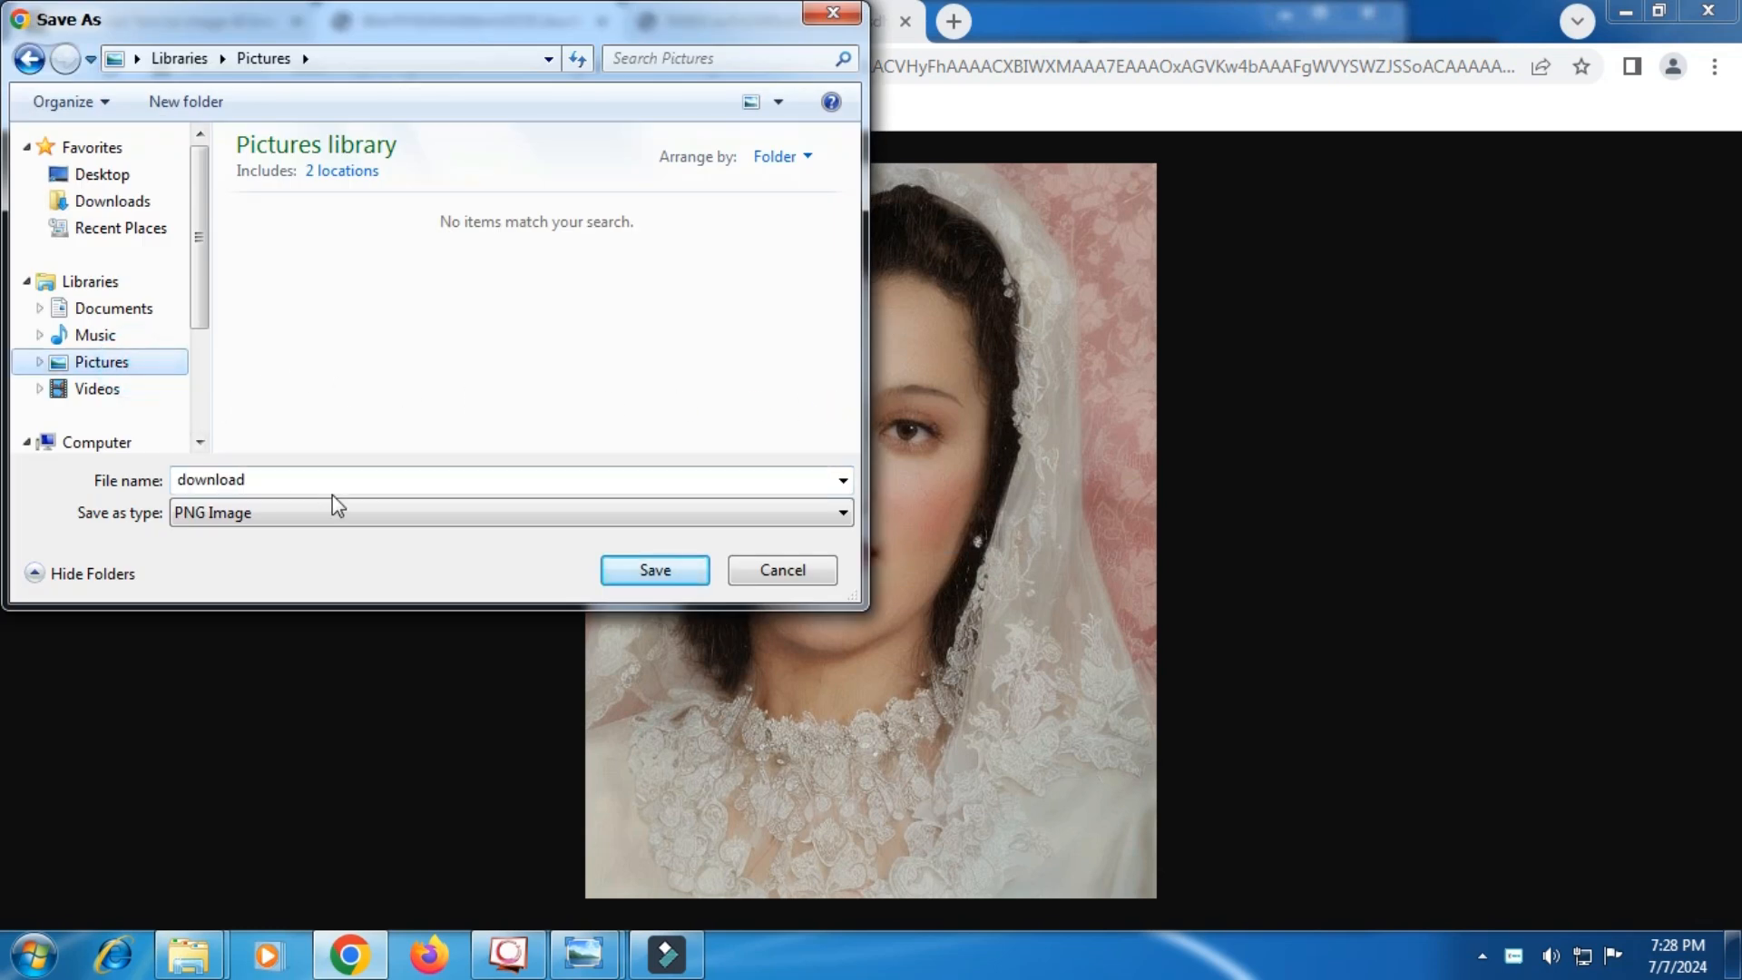
pyautogui.click(668, 568)
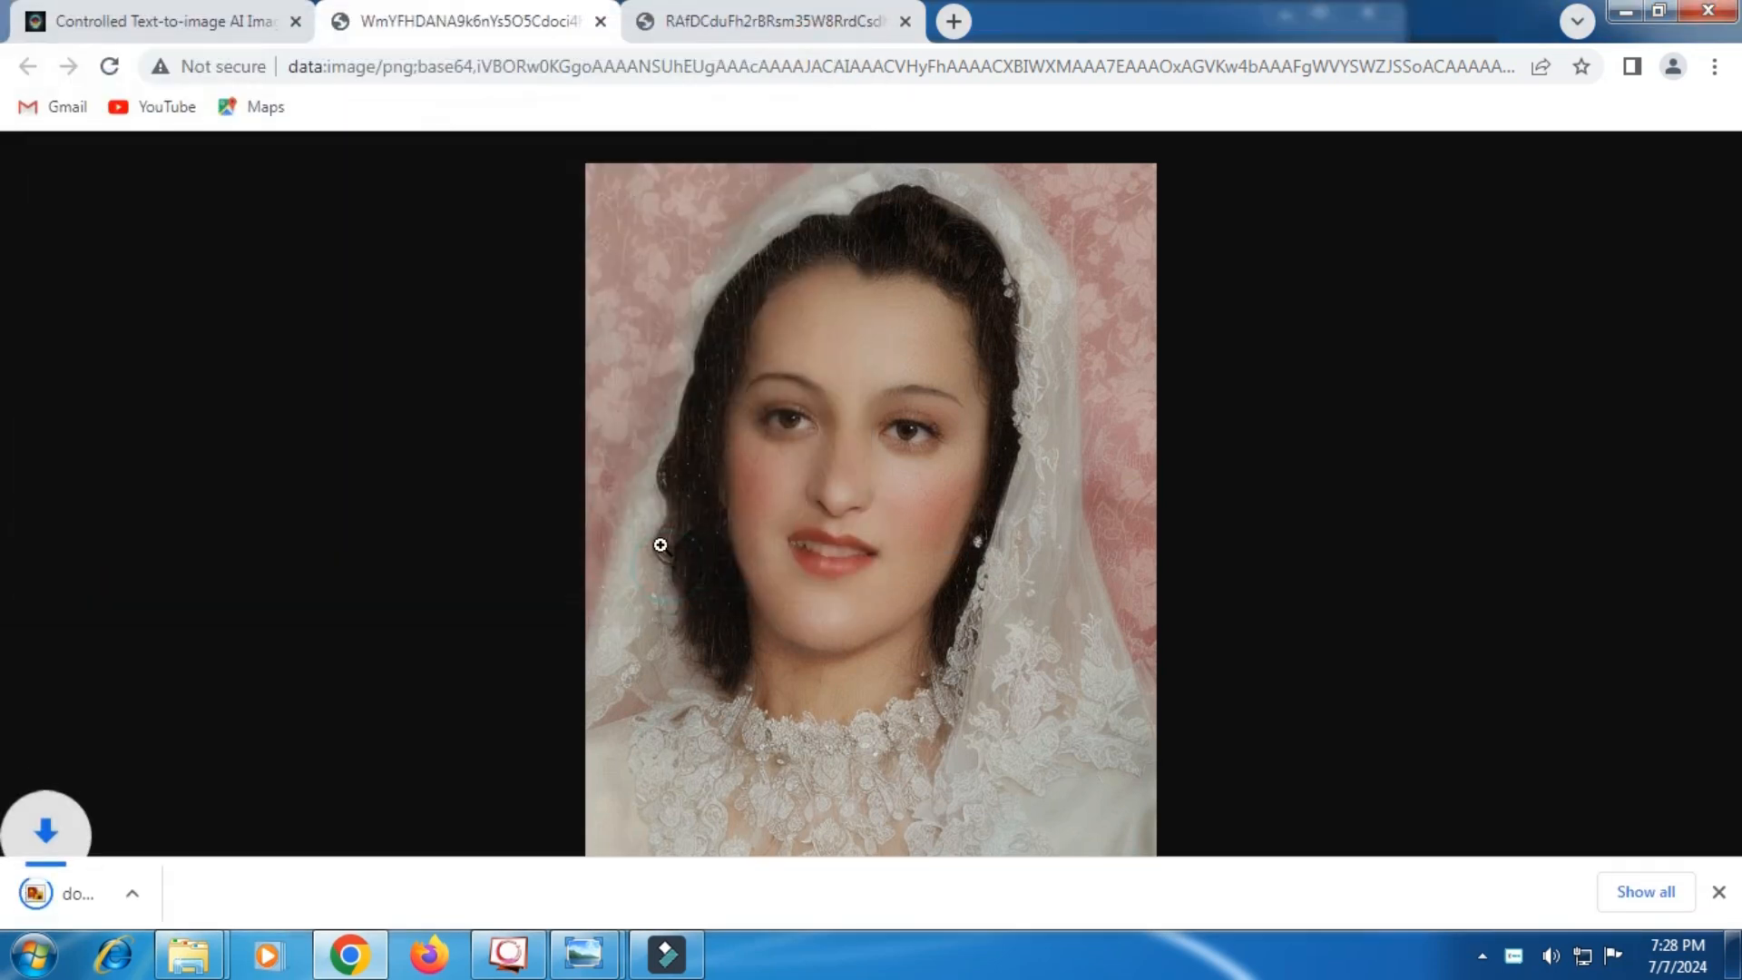
# Step: Load the saved download image from the Pictures library into Dezgo's Upscale tool and run the 2x upscaling
pyautogui.click(221, 25)
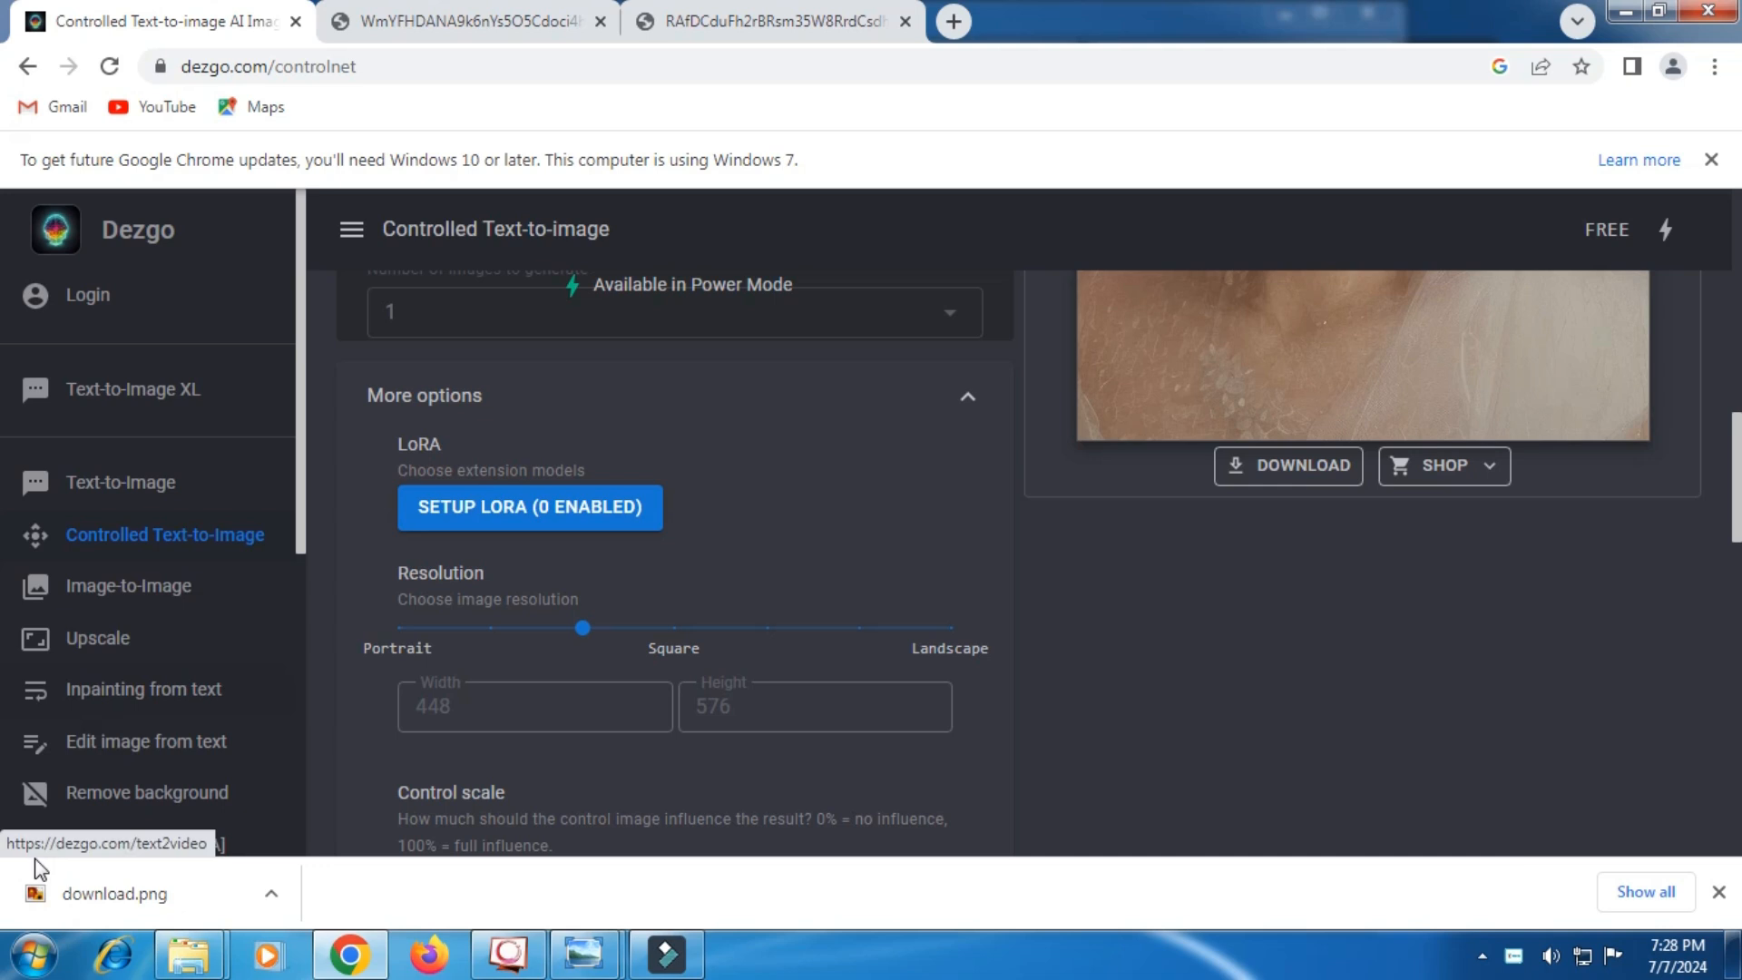
pyautogui.click(115, 642)
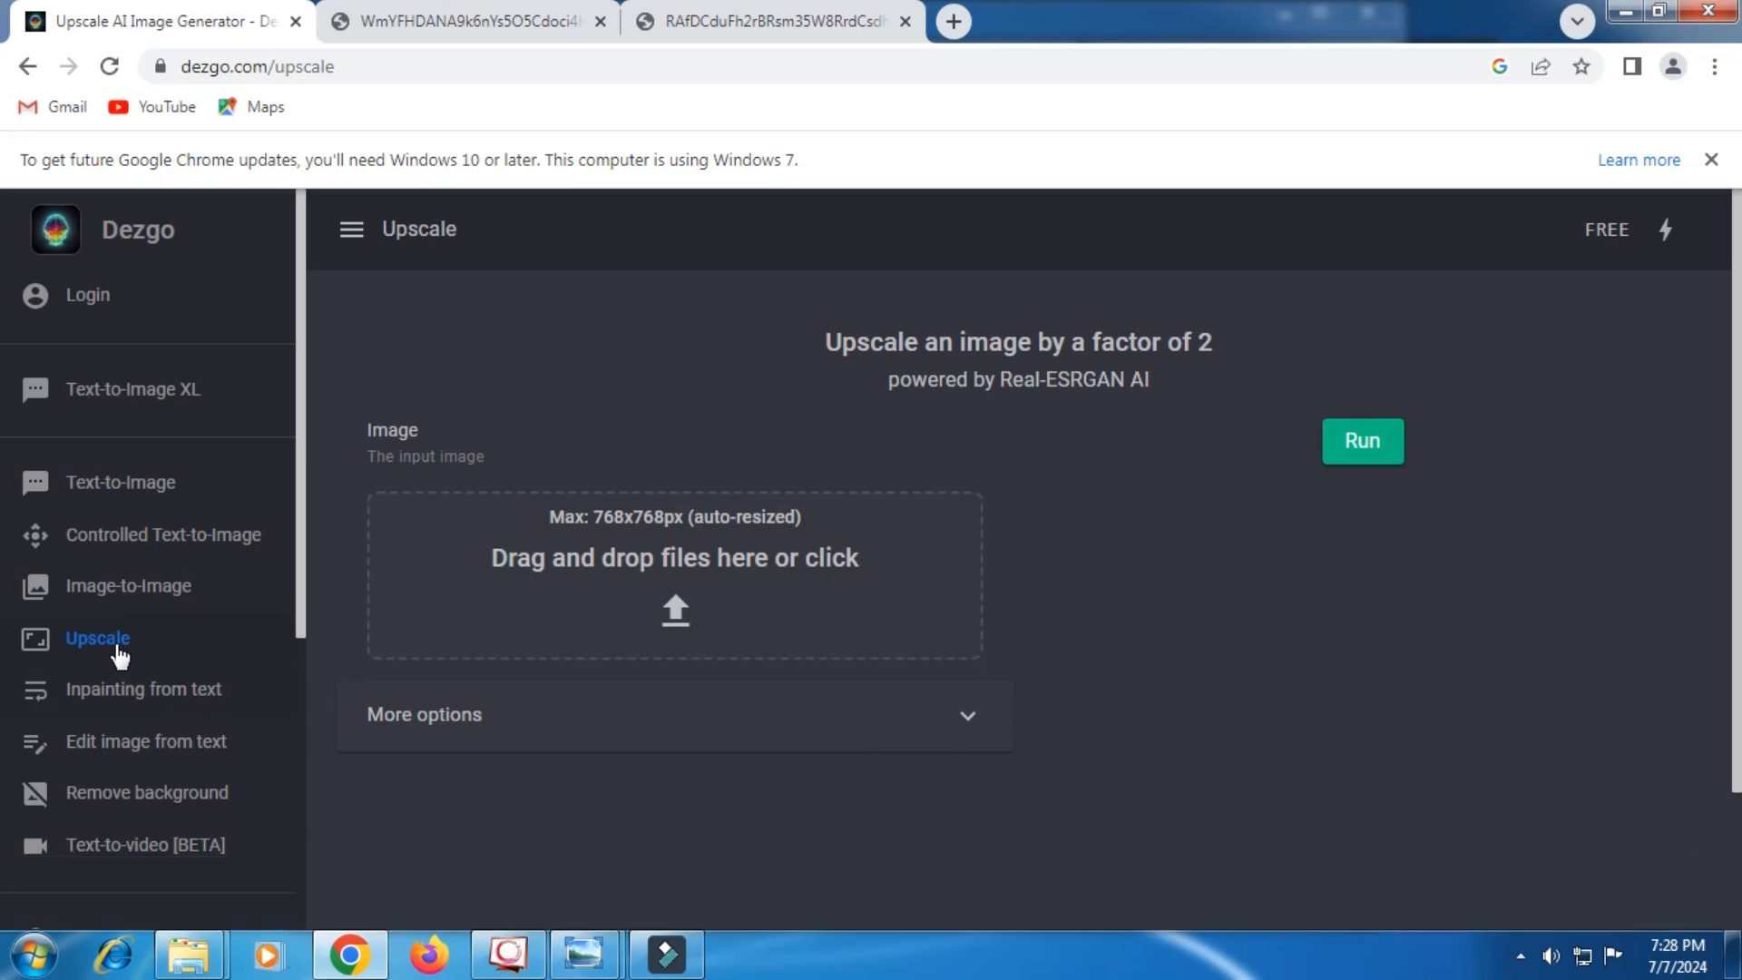
pyautogui.click(622, 587)
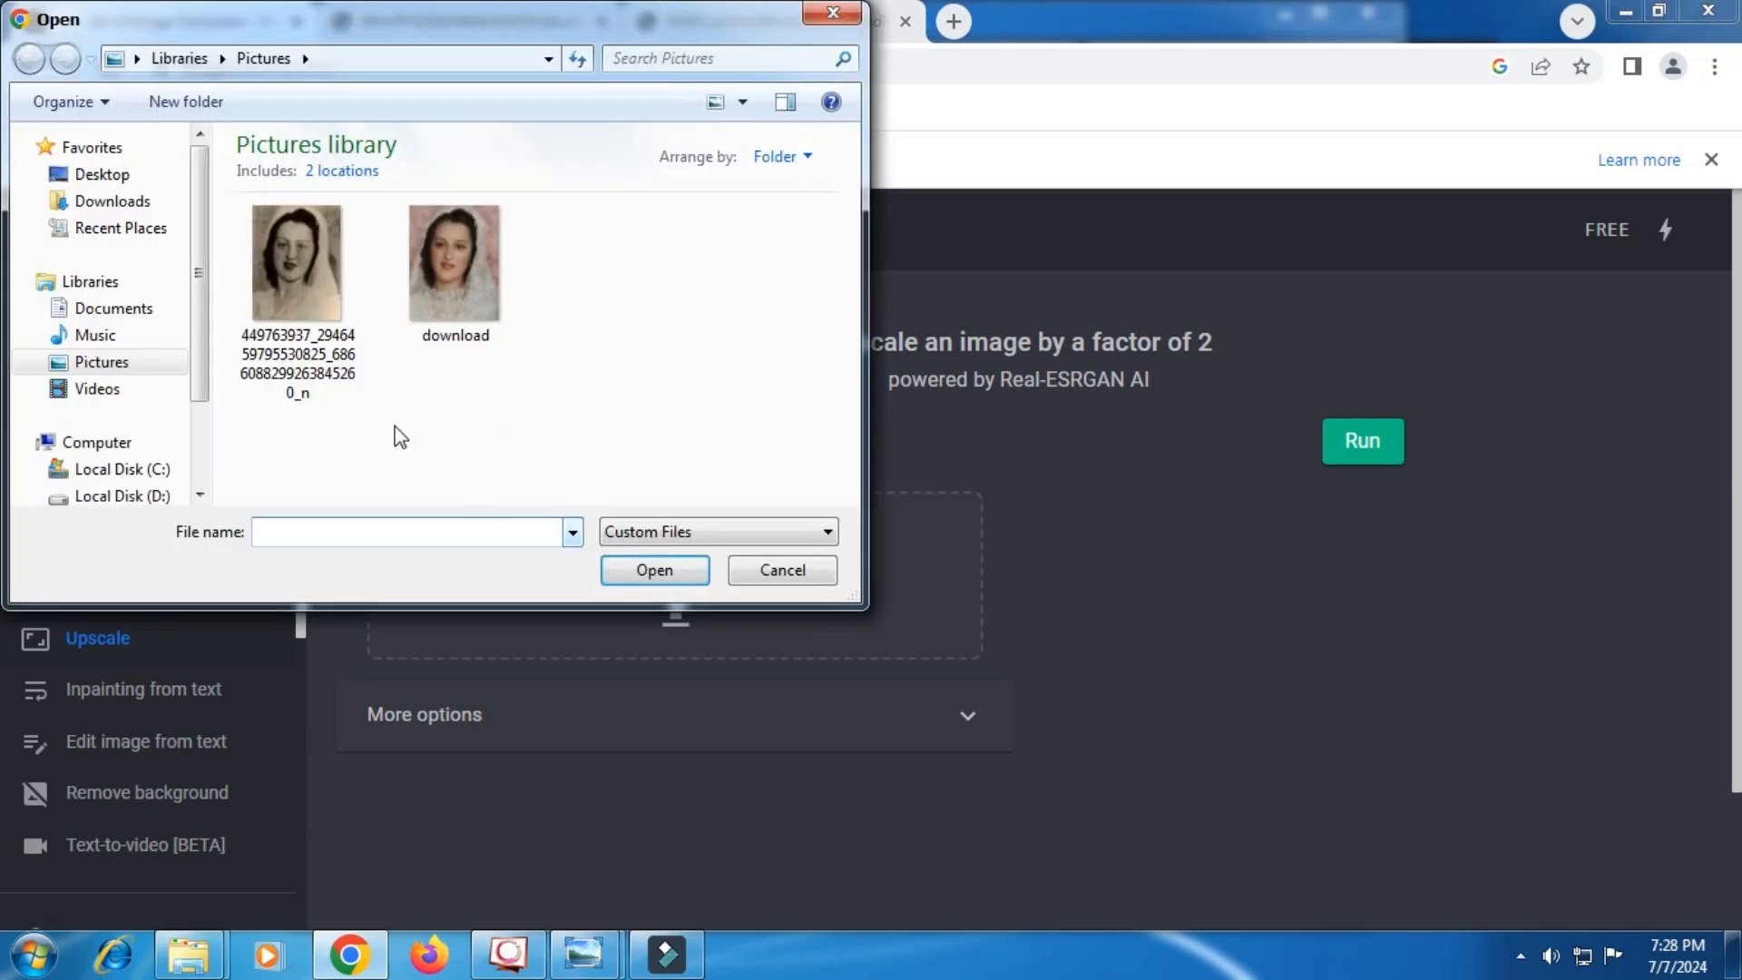
pyautogui.click(458, 300)
pyautogui.click(623, 583)
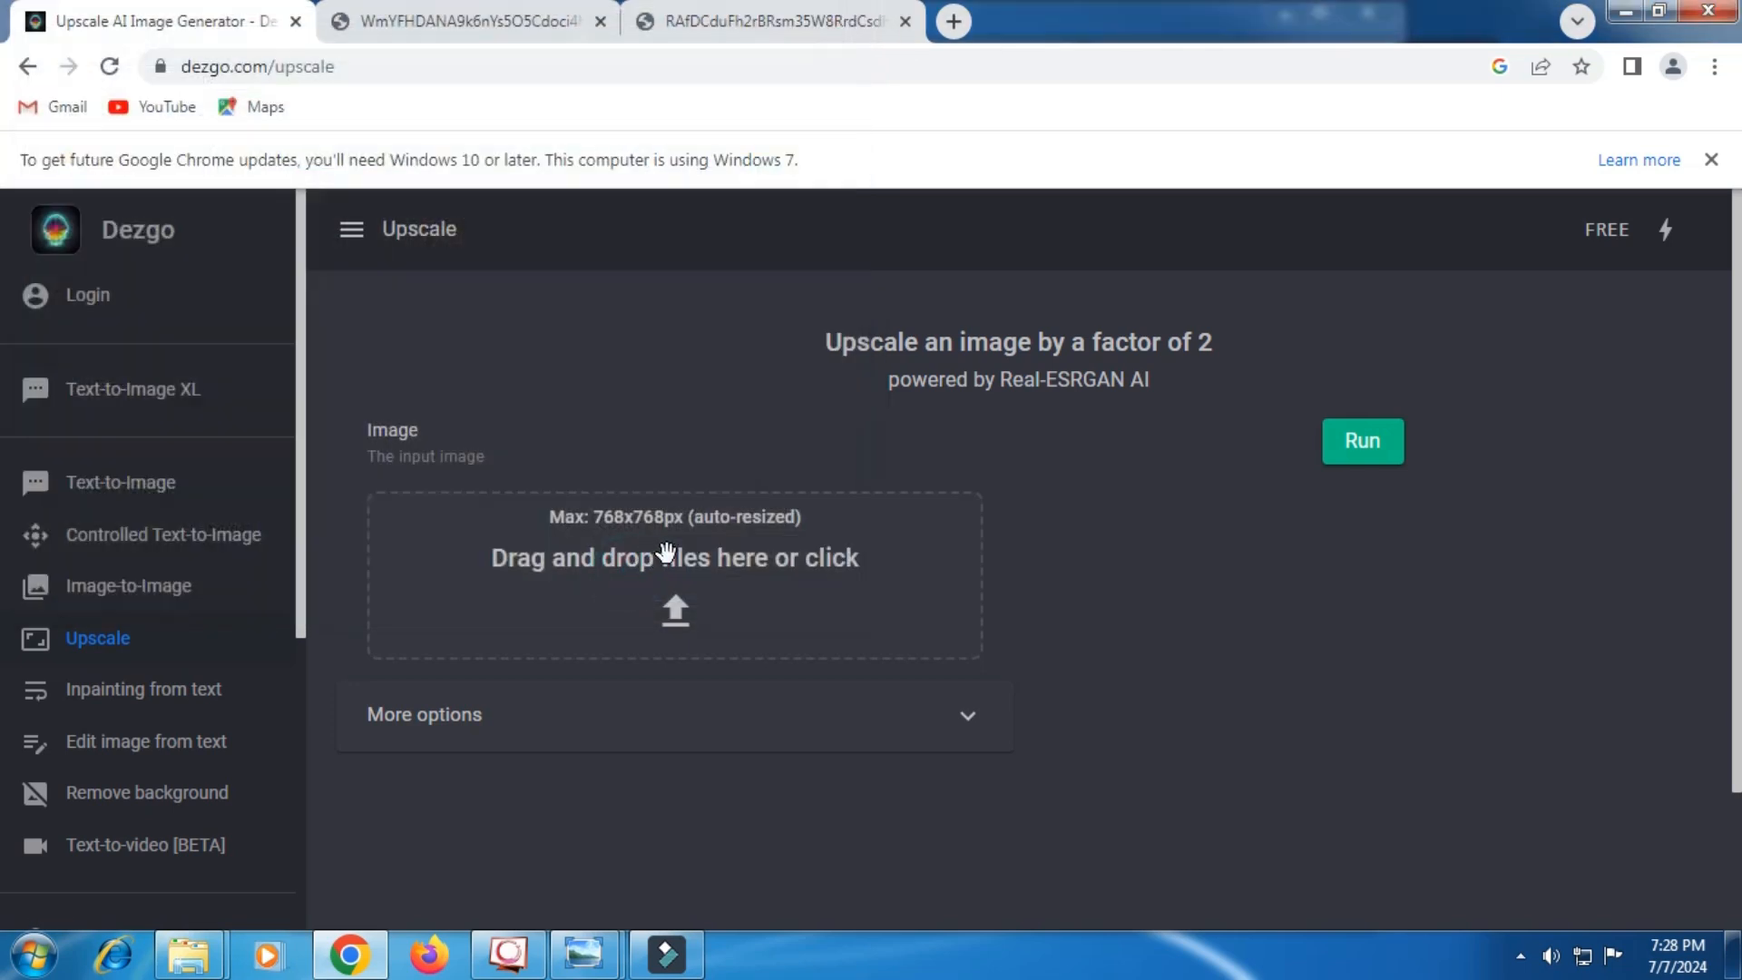
pyautogui.click(1358, 444)
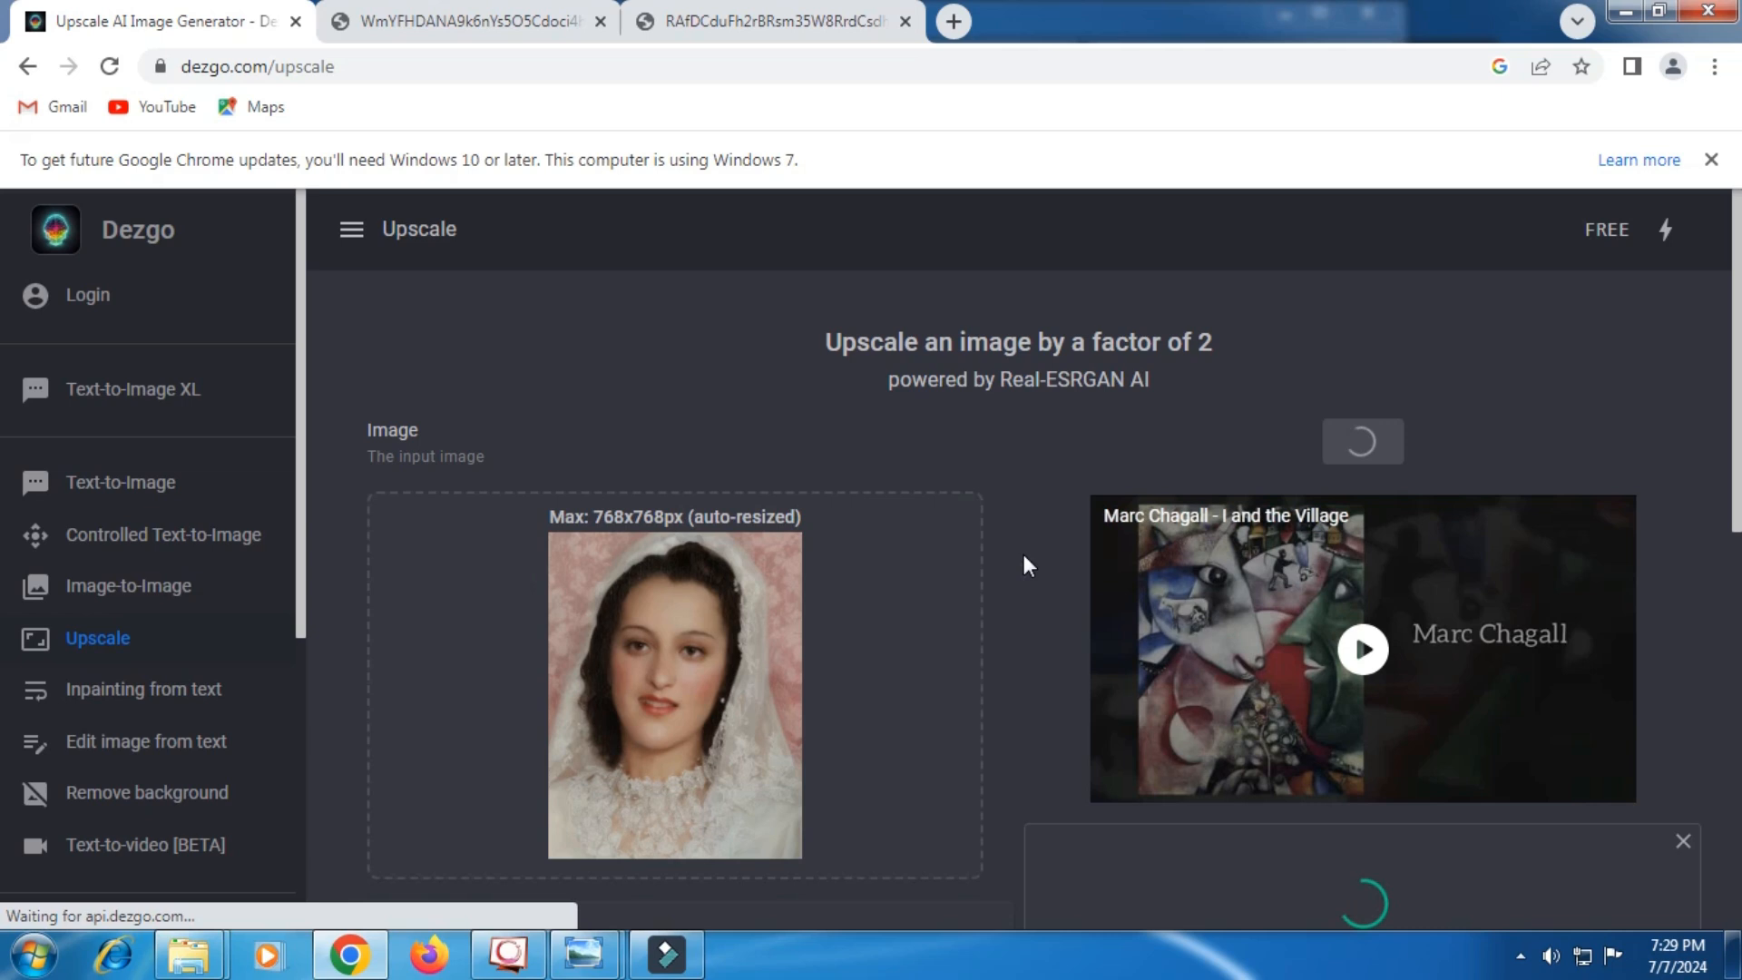
# Step: Review the upscaled portrait and download it
pyautogui.click(1049, 502)
pyautogui.scroll(-6, 1052, 504)
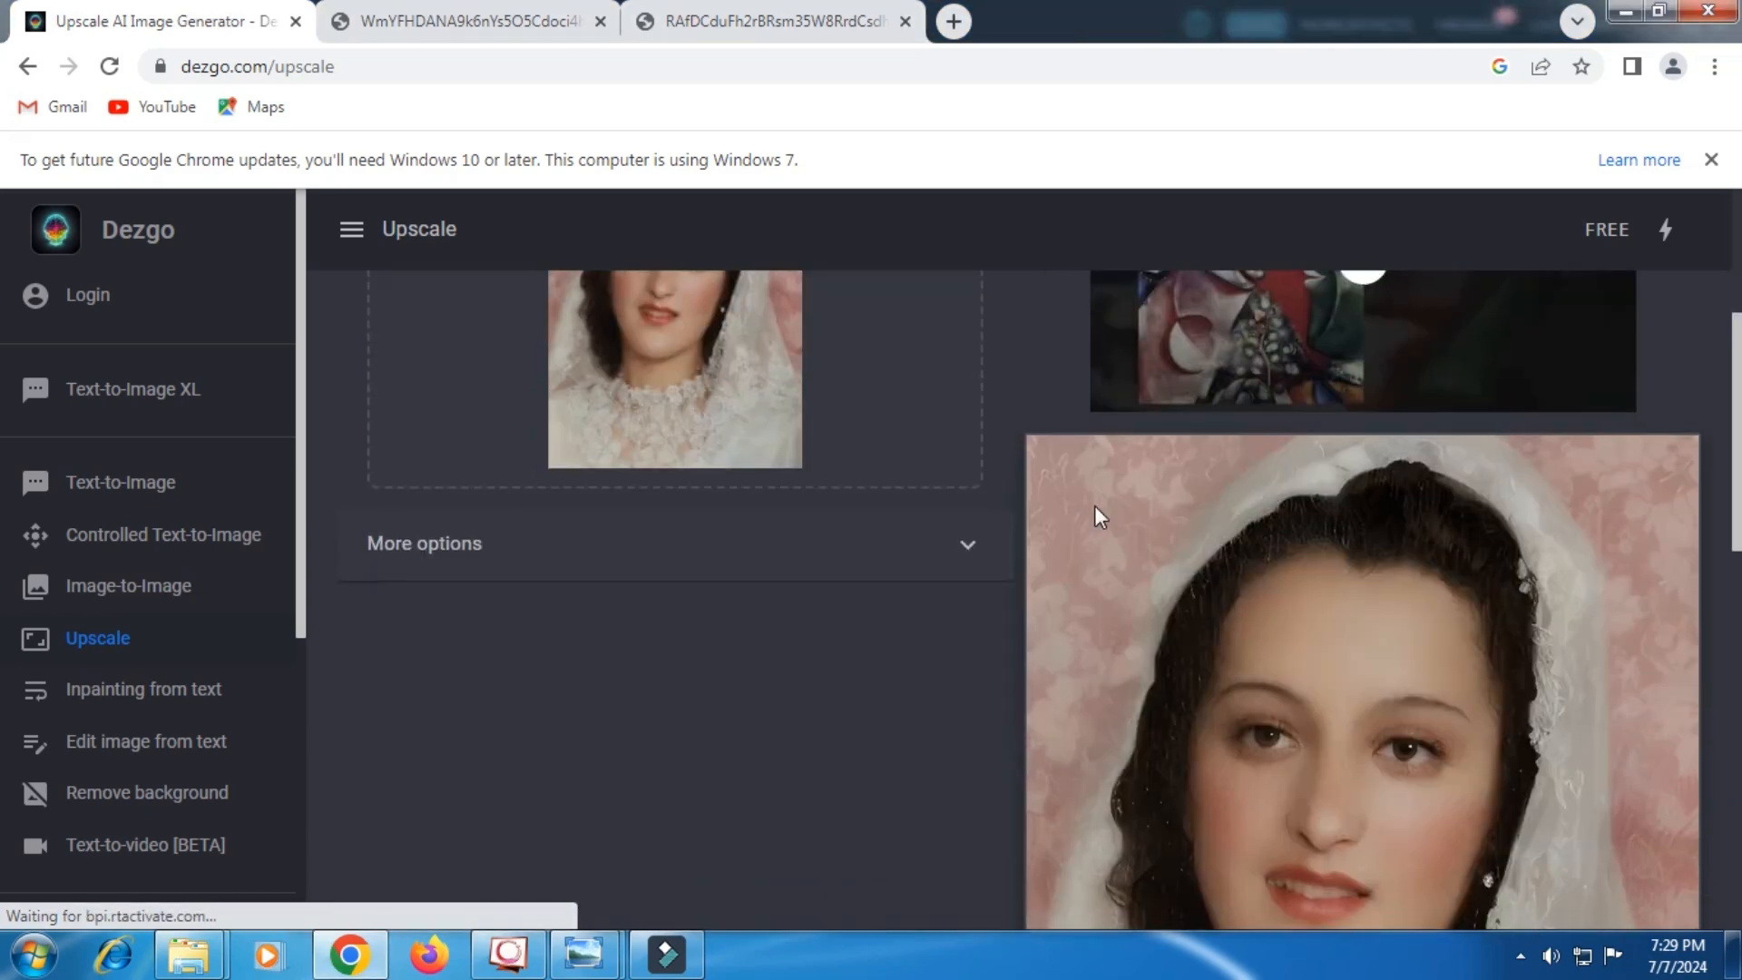
pyautogui.scroll(-7, 1307, 527)
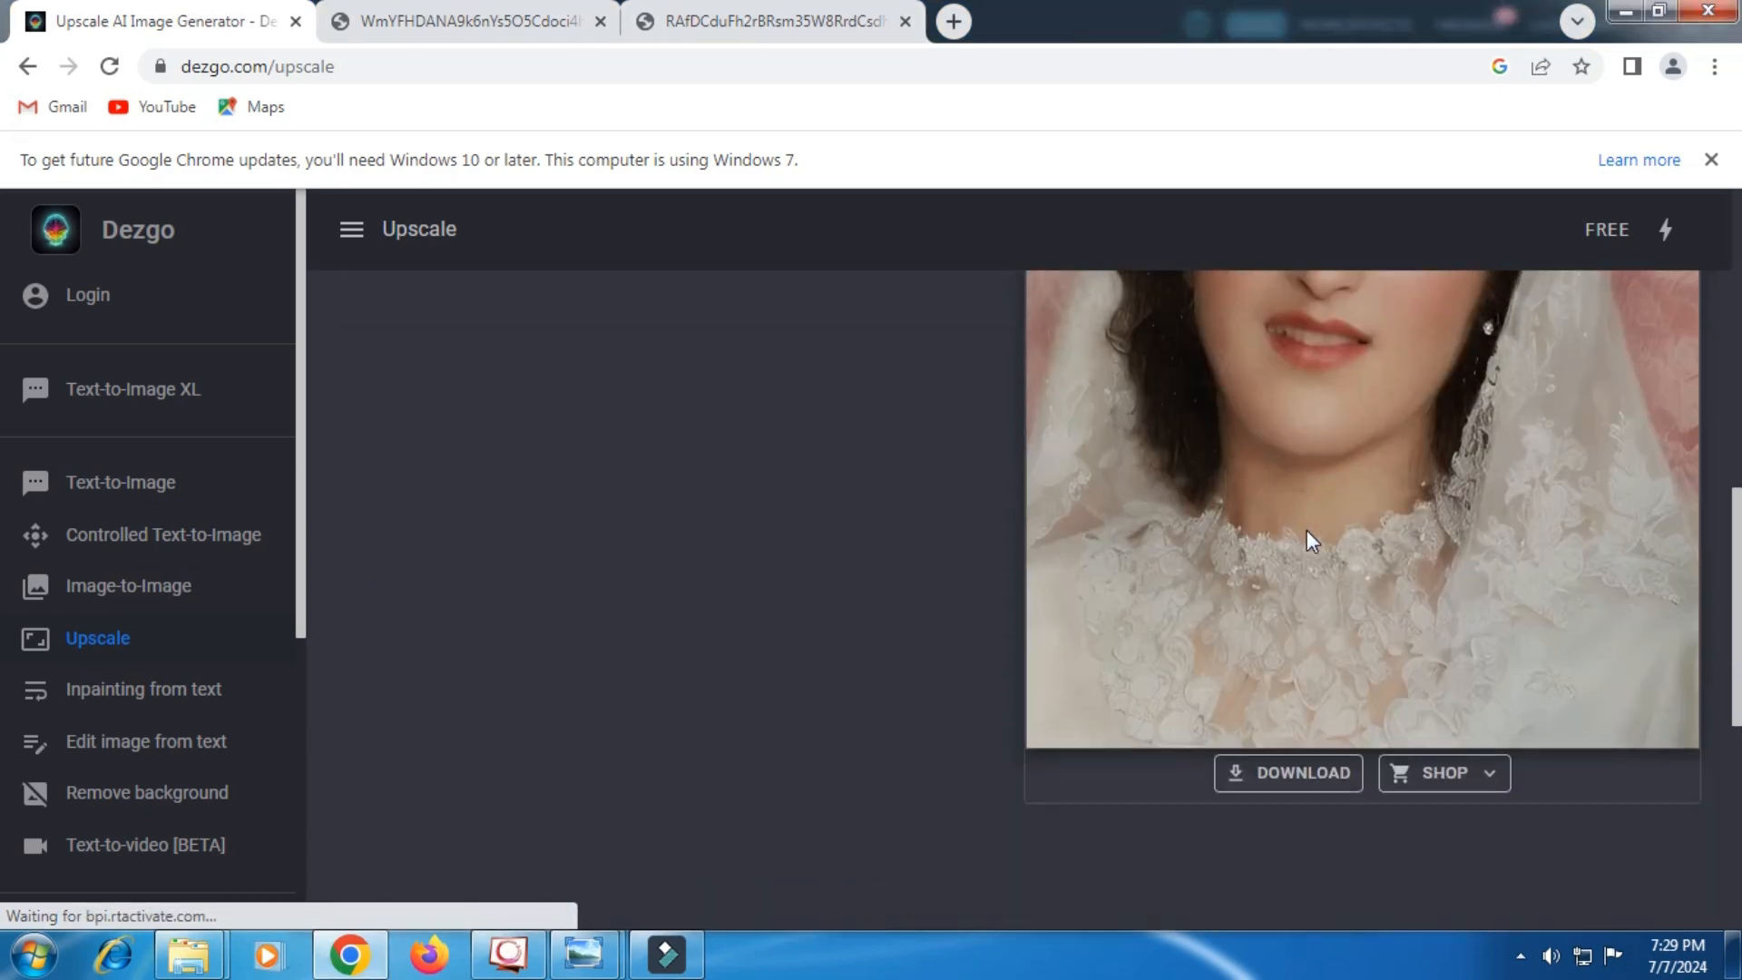
pyautogui.click(1302, 567)
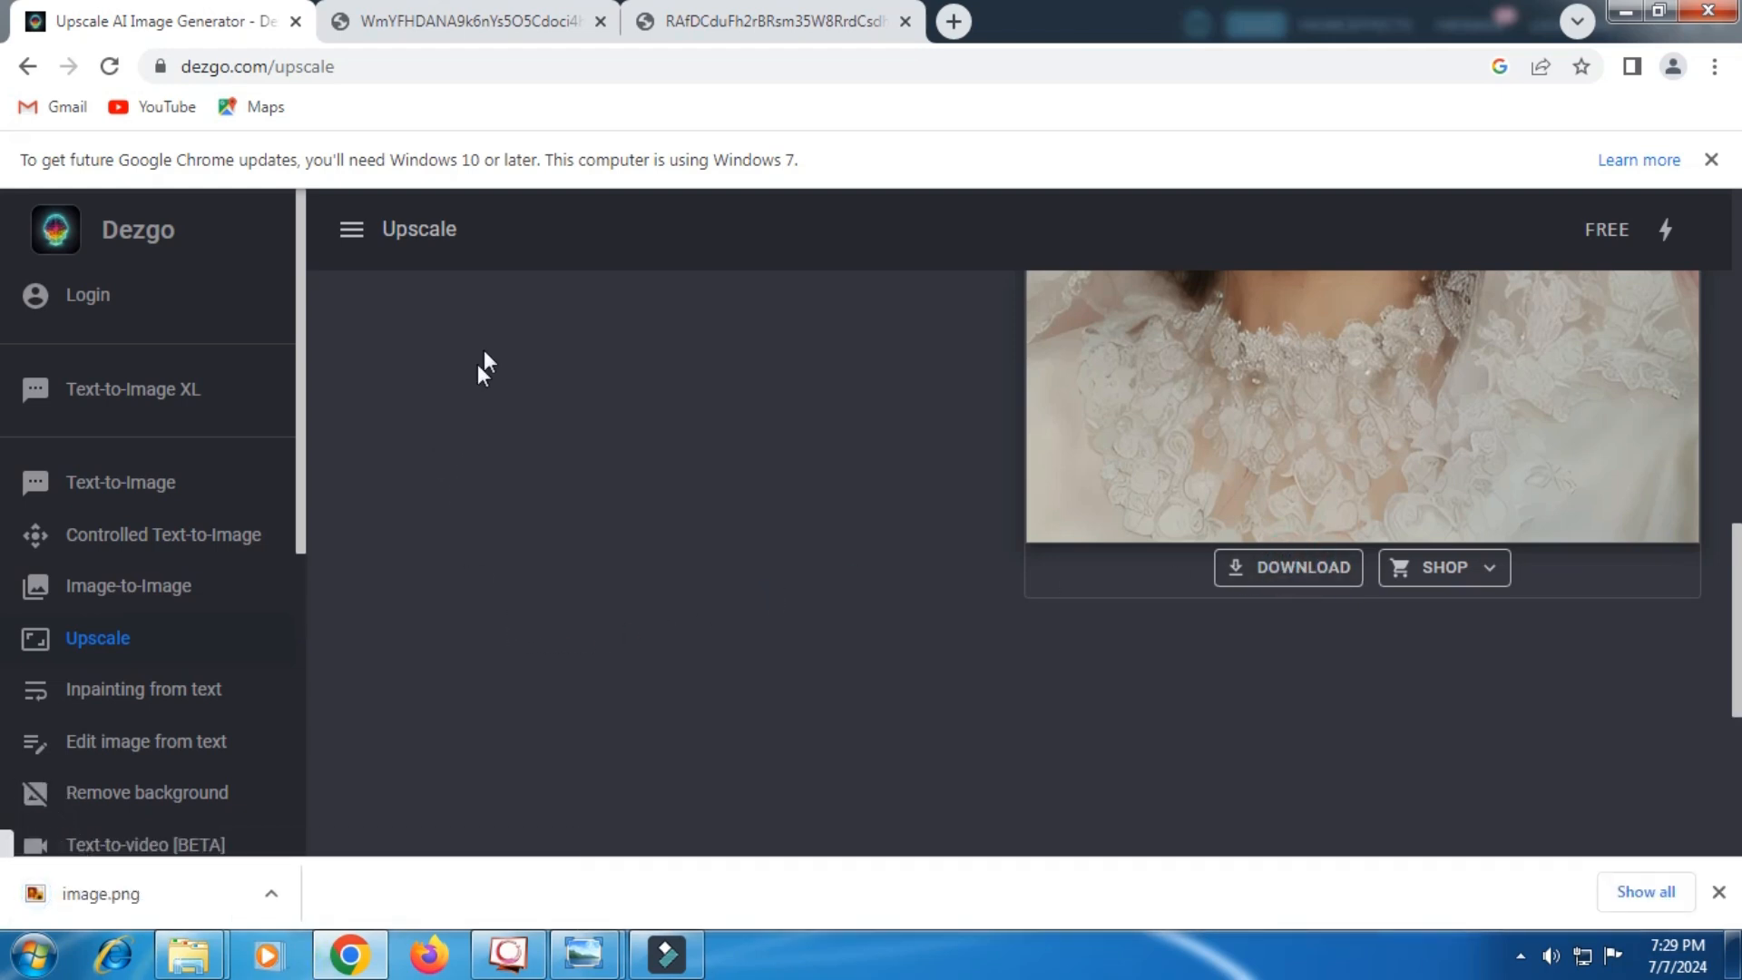
# Step: Close the two portrait image tabs and open faceswapper.ai in a new tab
pyautogui.click(598, 22)
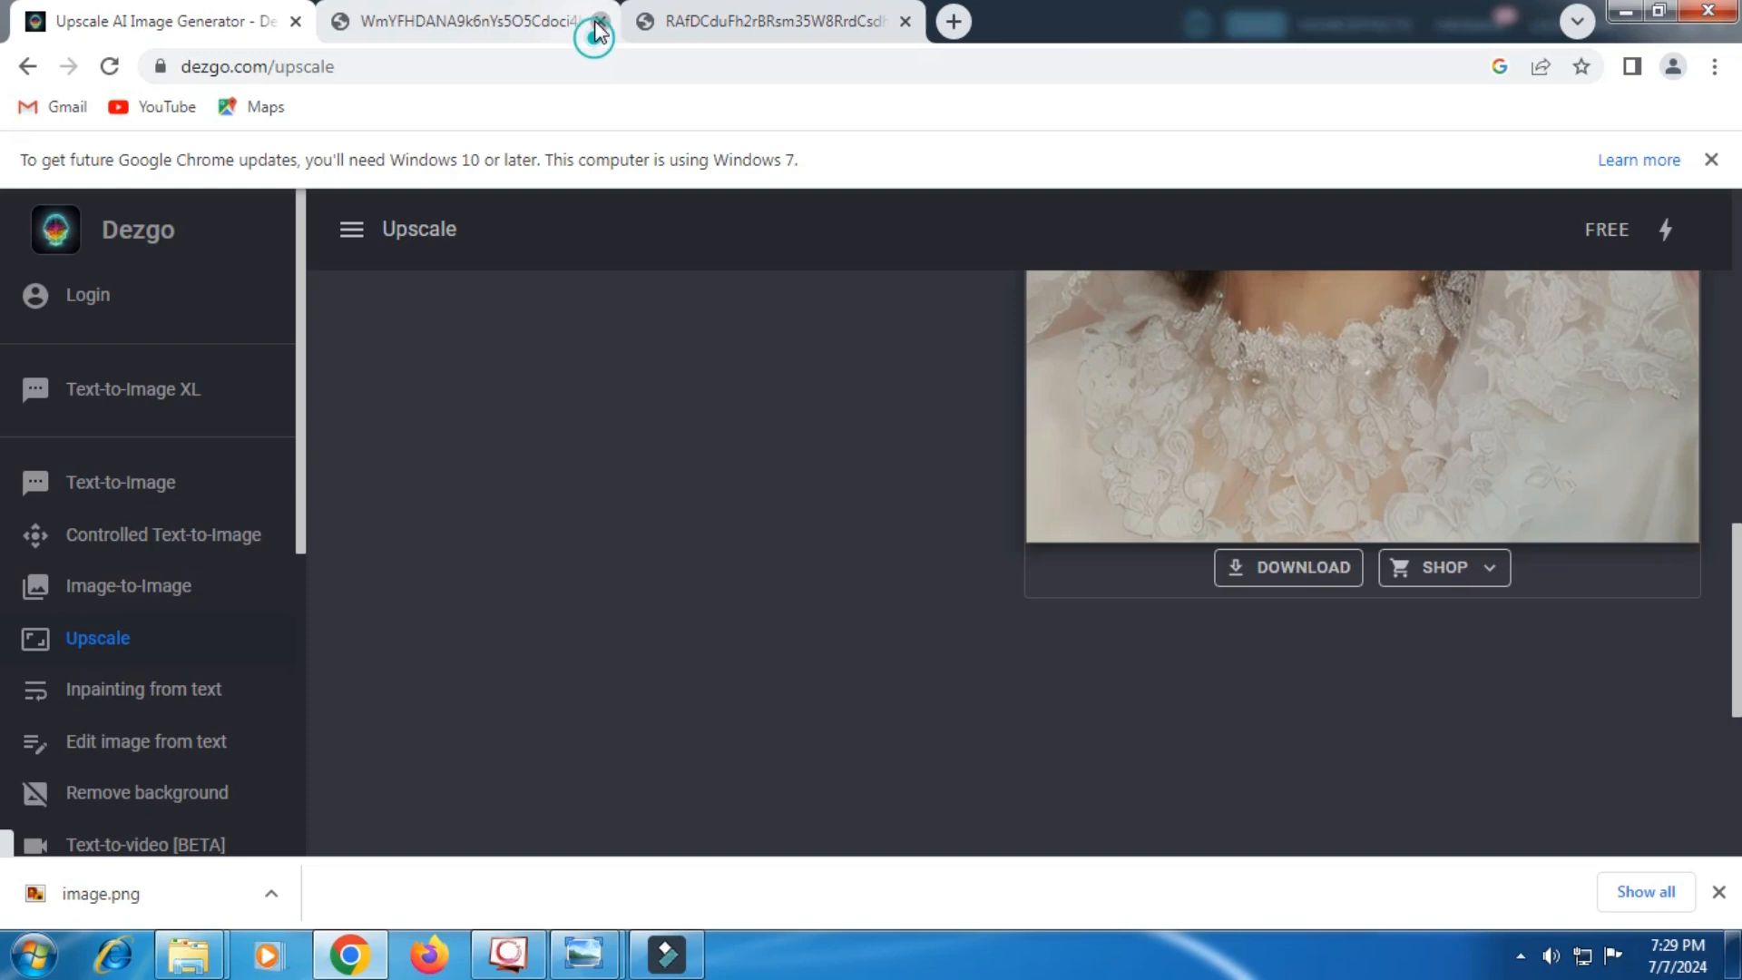
pyautogui.click(598, 23)
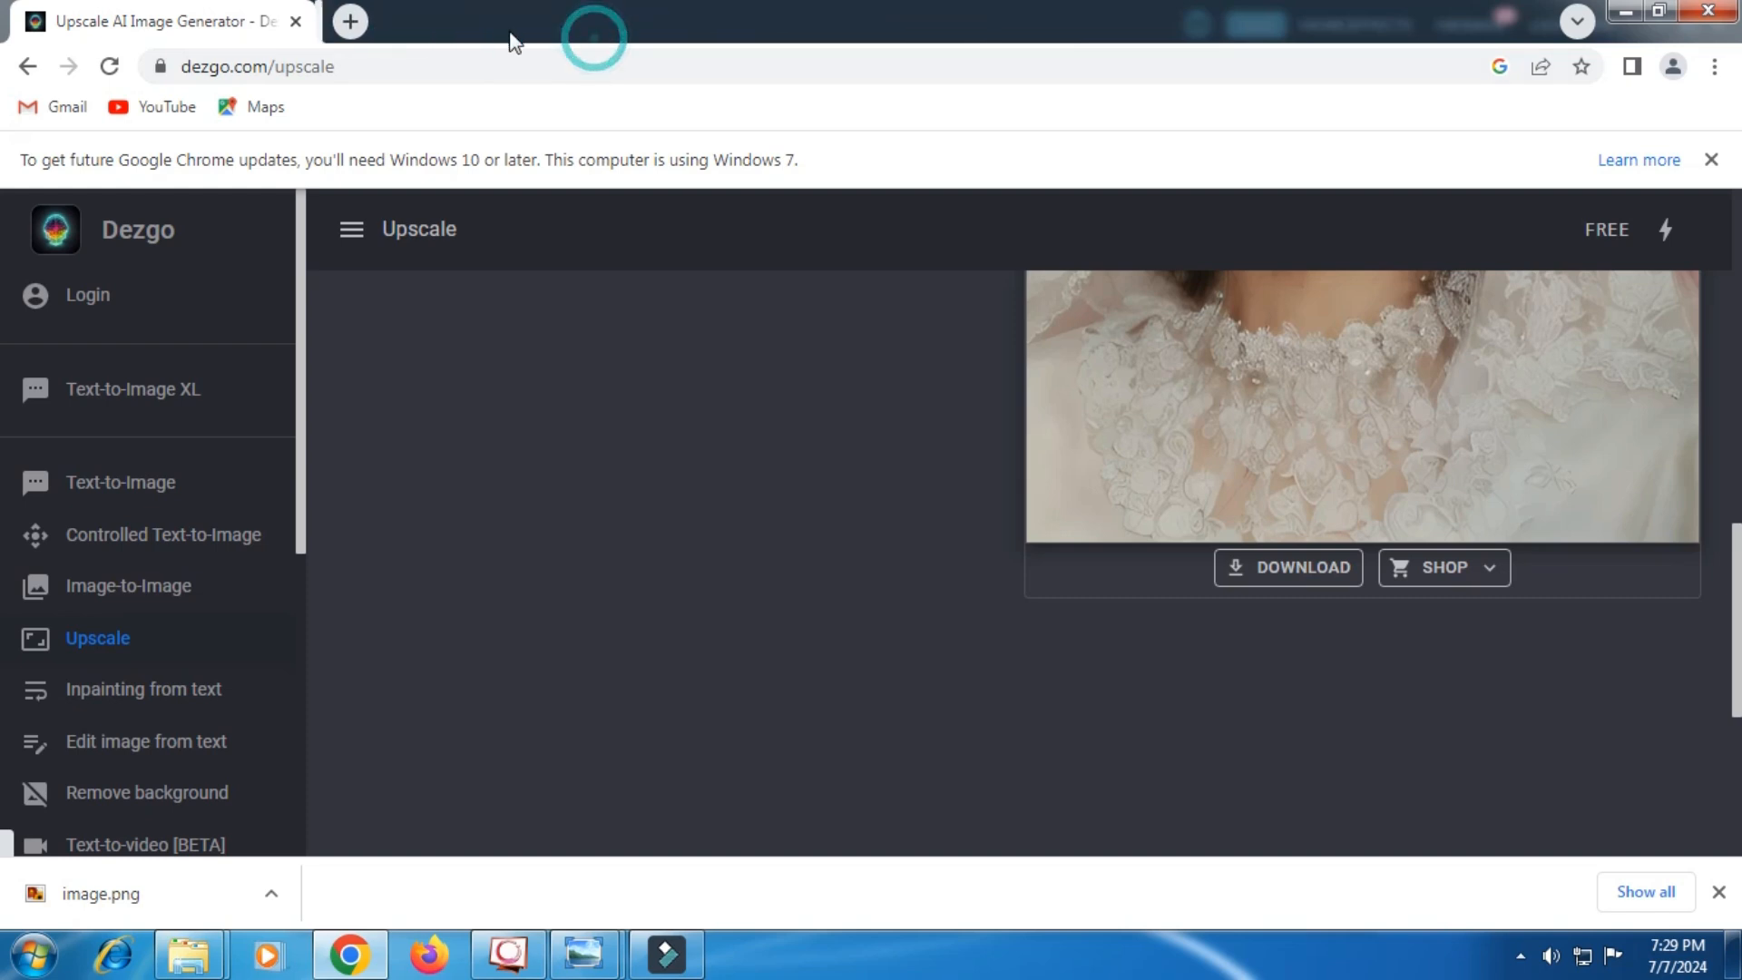
pyautogui.click(345, 35)
pyautogui.click(345, 65)
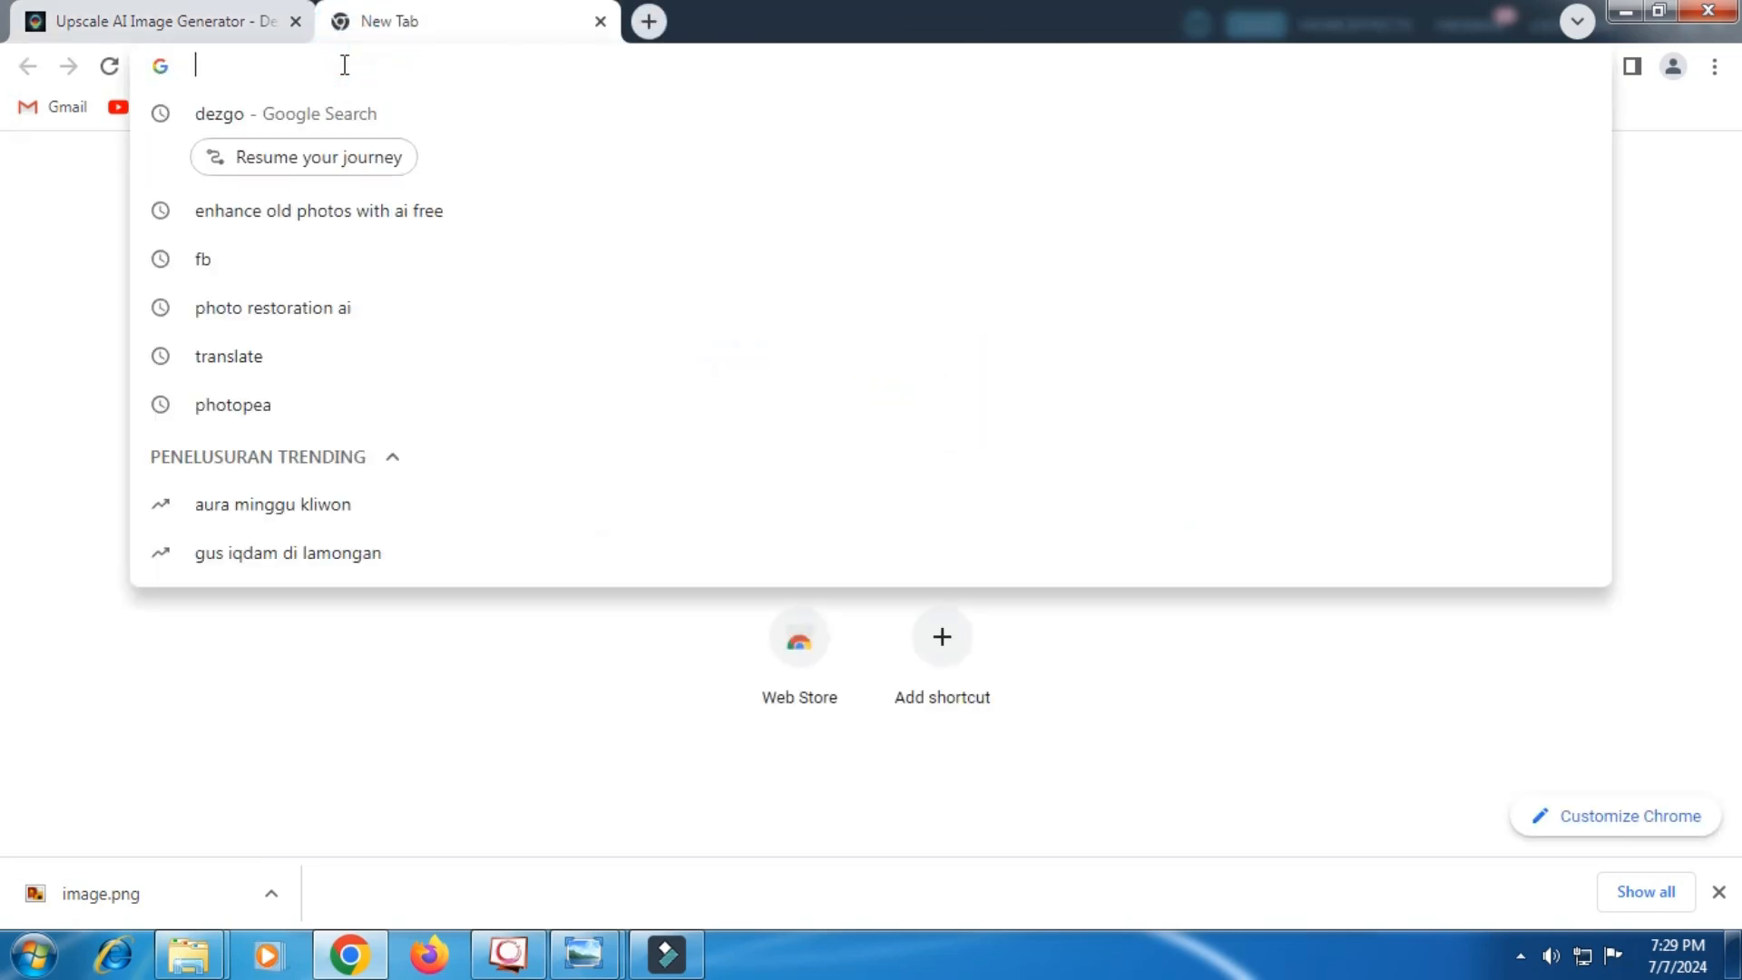
pyautogui.write('faces')
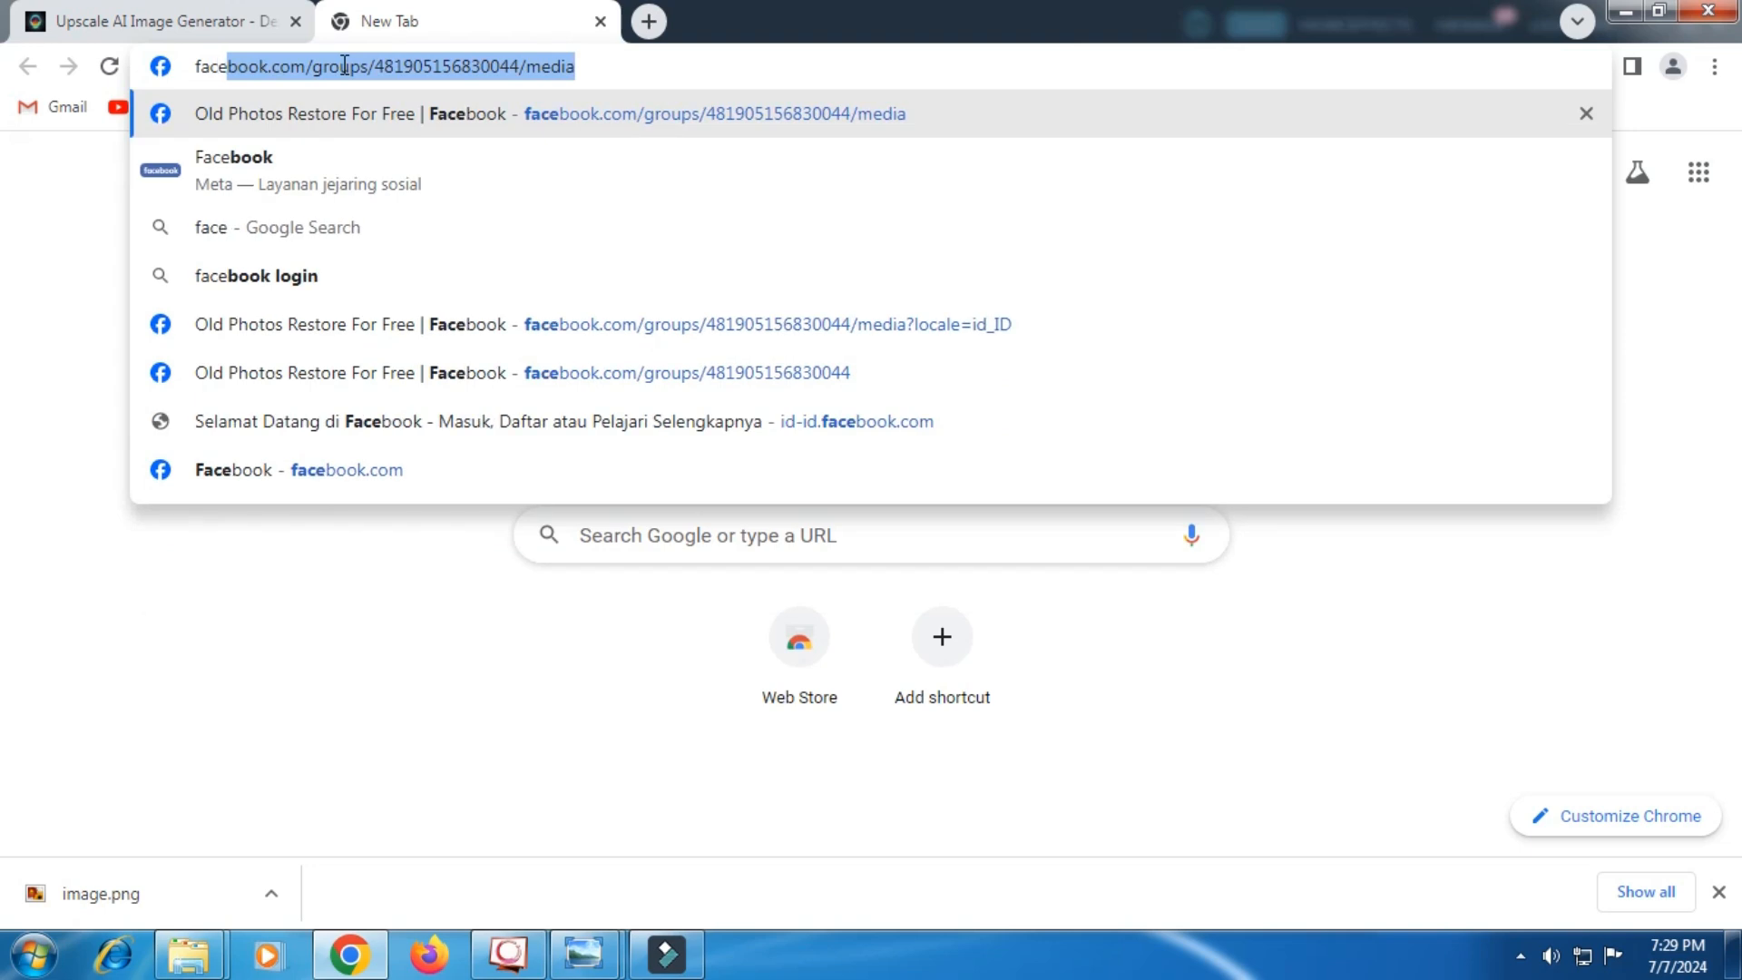
pyautogui.write('wapper')
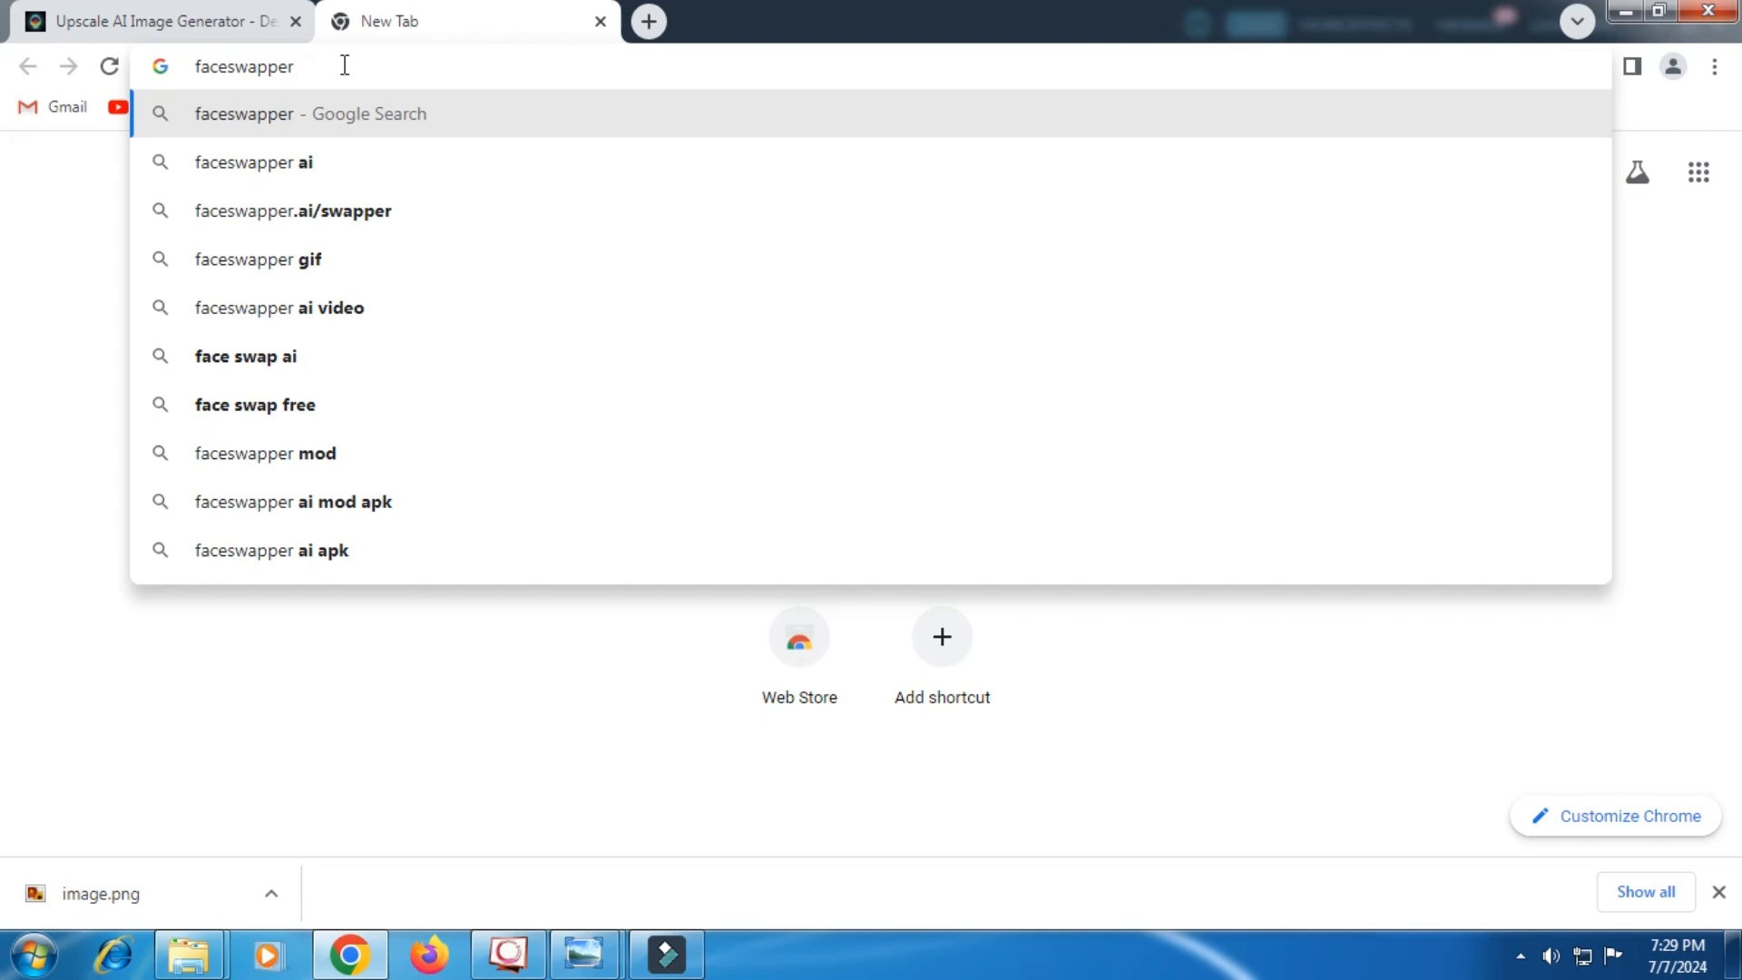
pyautogui.write('.ai')
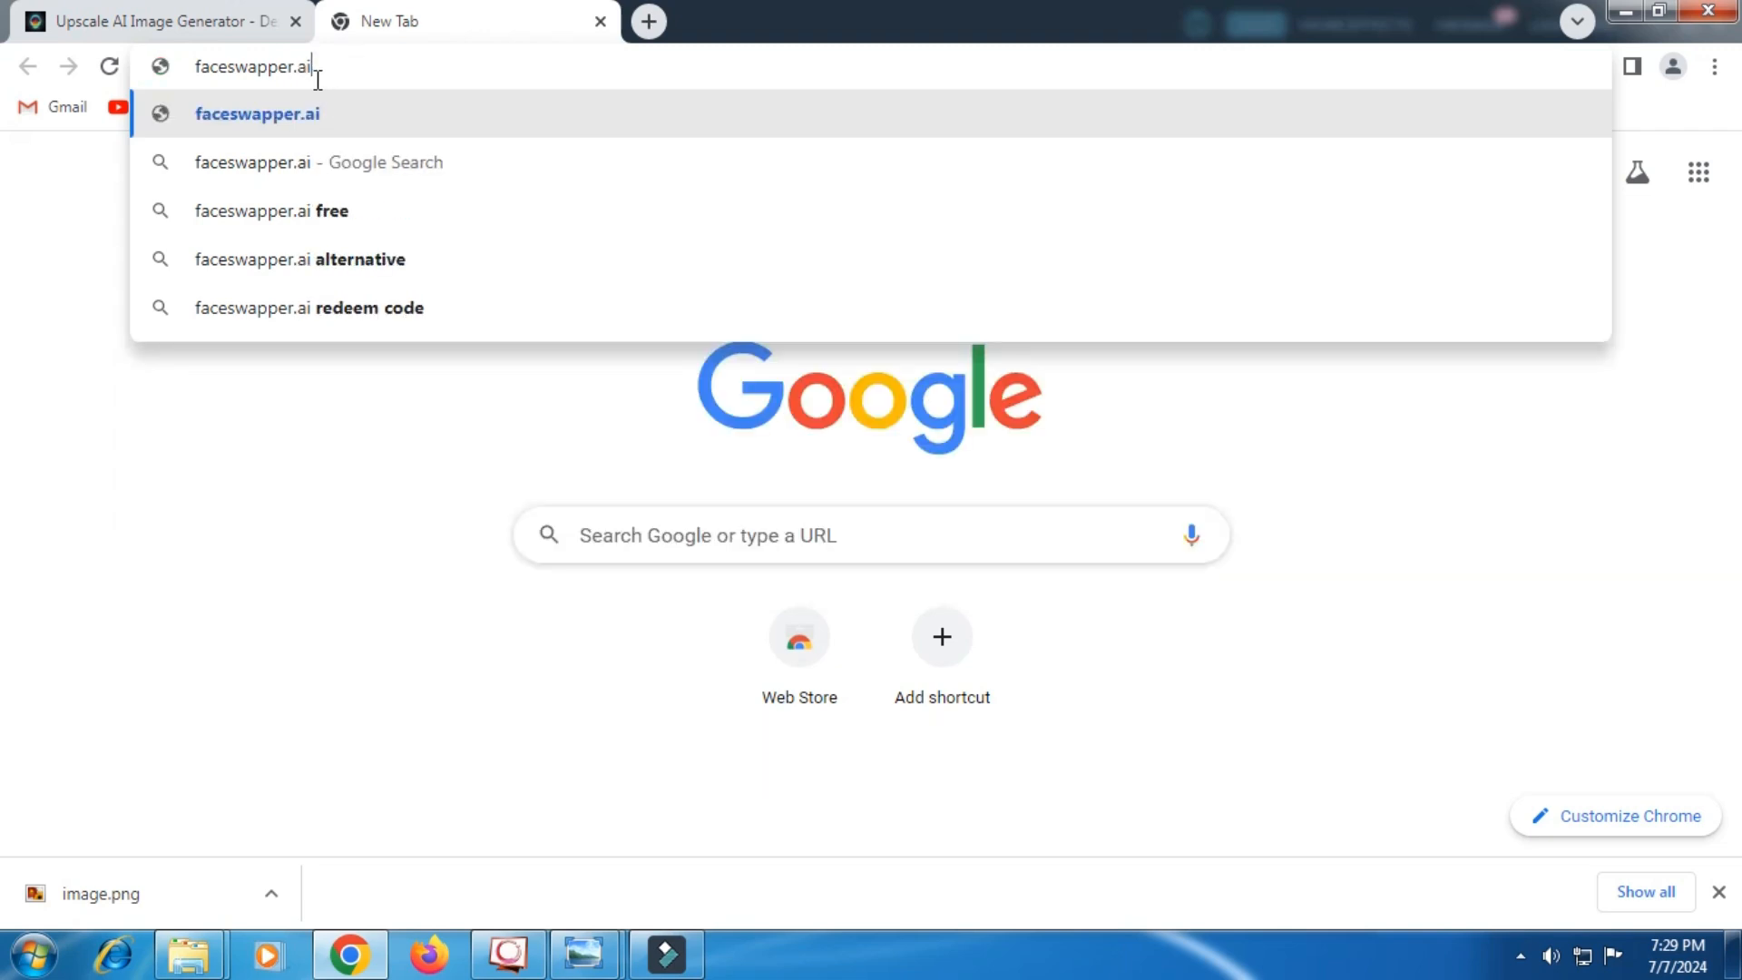
pyautogui.click(290, 123)
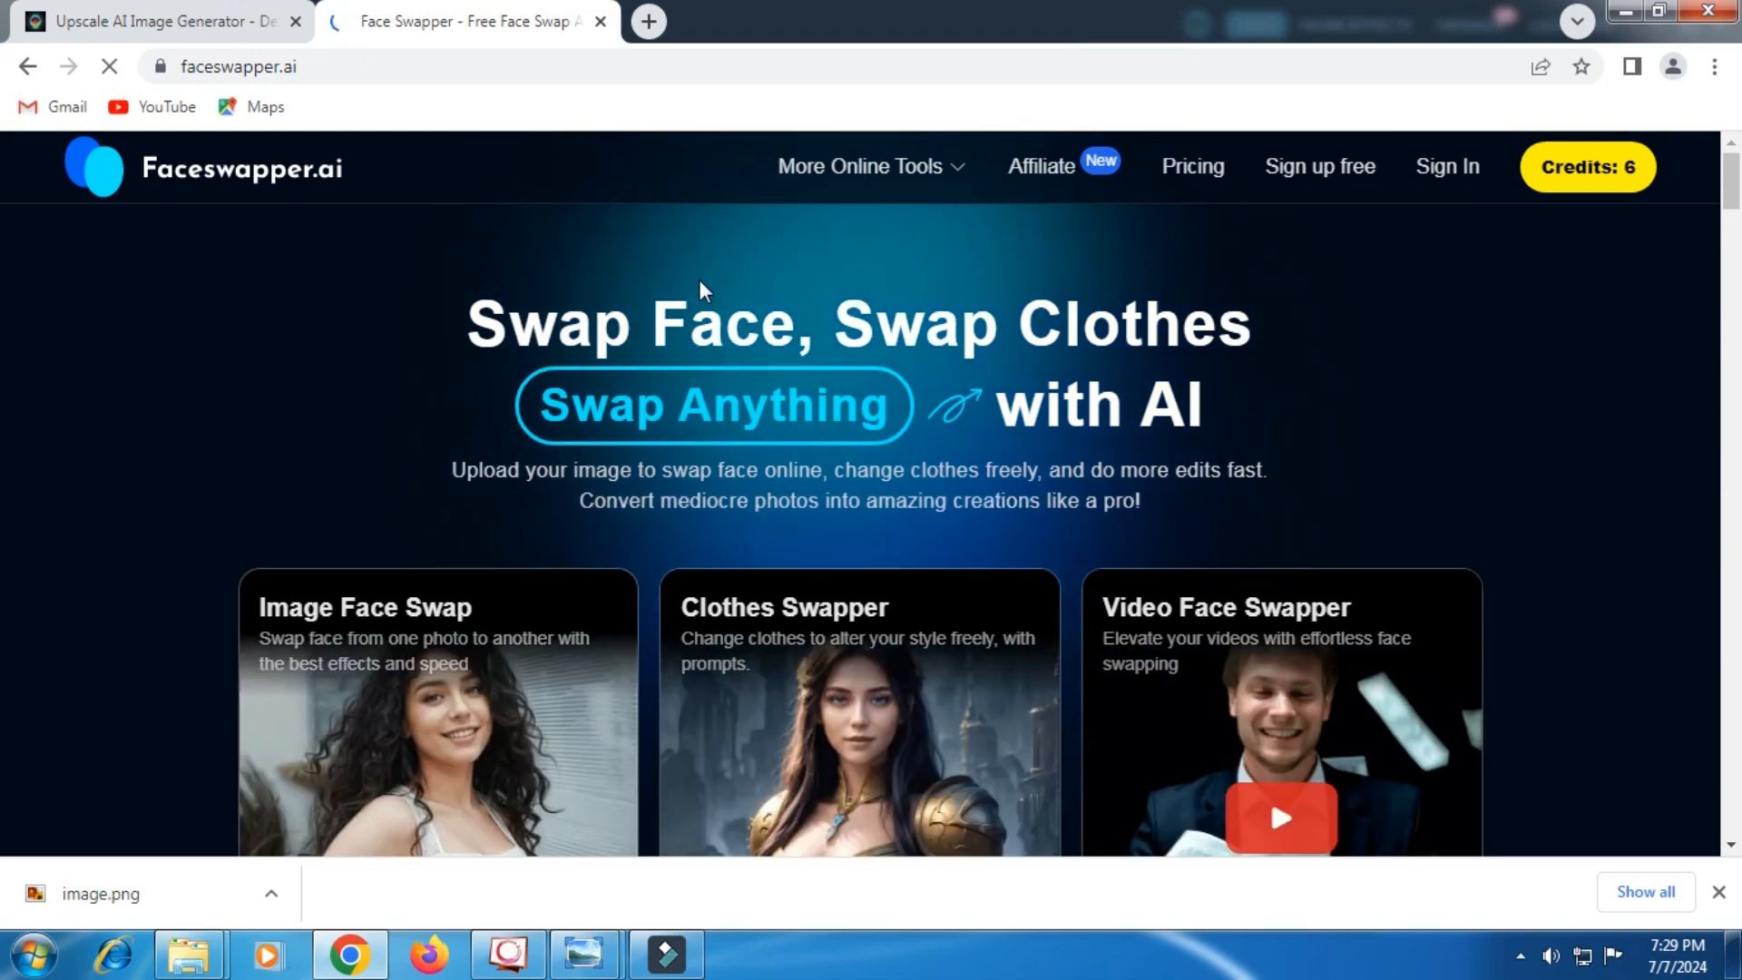
# Step: Look through the home page's overview of face, clothes, video and multi-face swapping tools
pyautogui.scroll(-6, 613, 410)
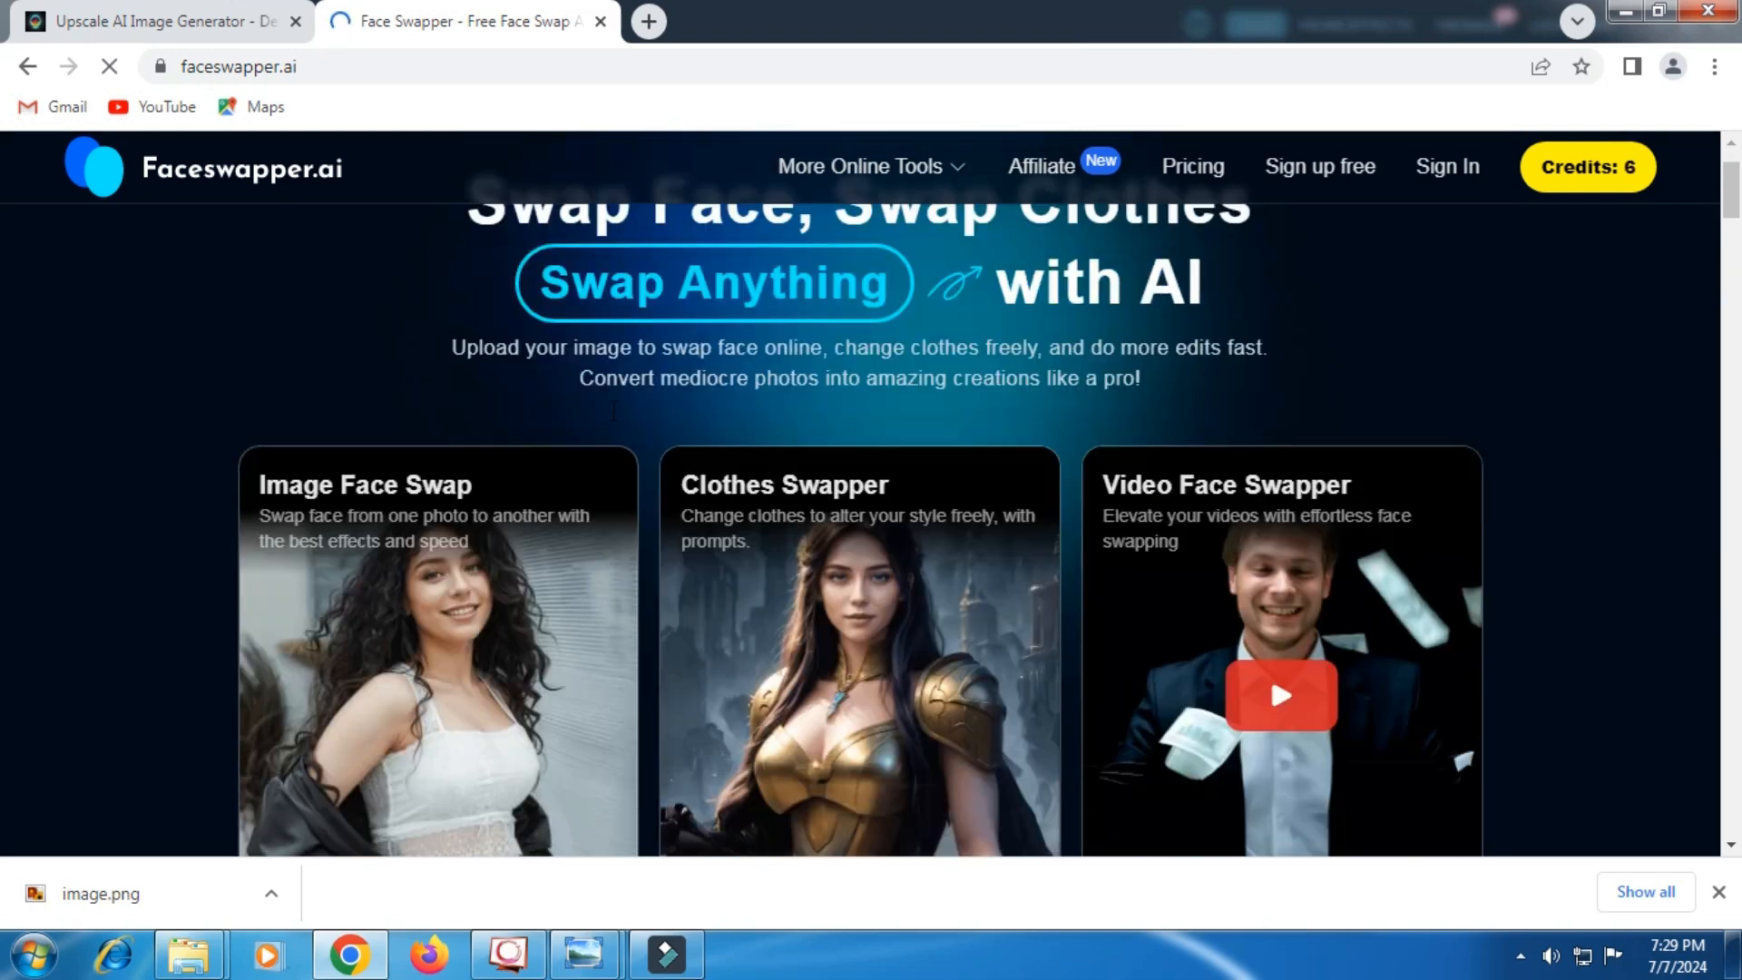
pyautogui.scroll(-8, 613, 410)
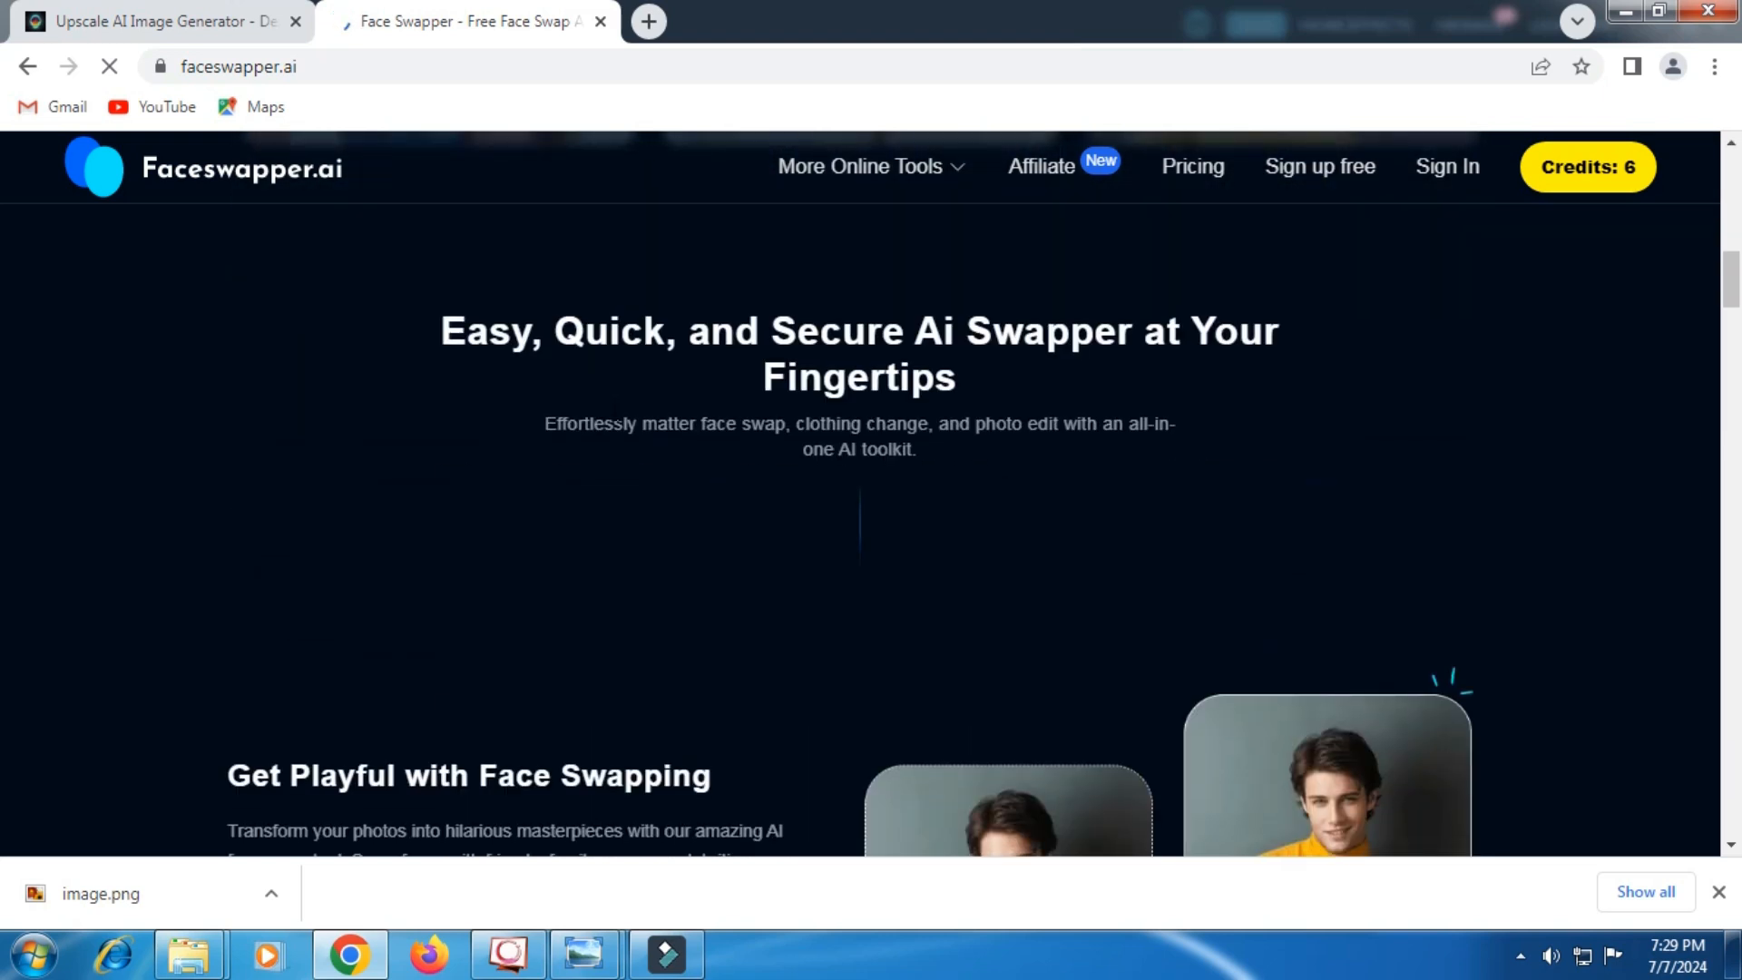
pyautogui.scroll(-4, 619, 420)
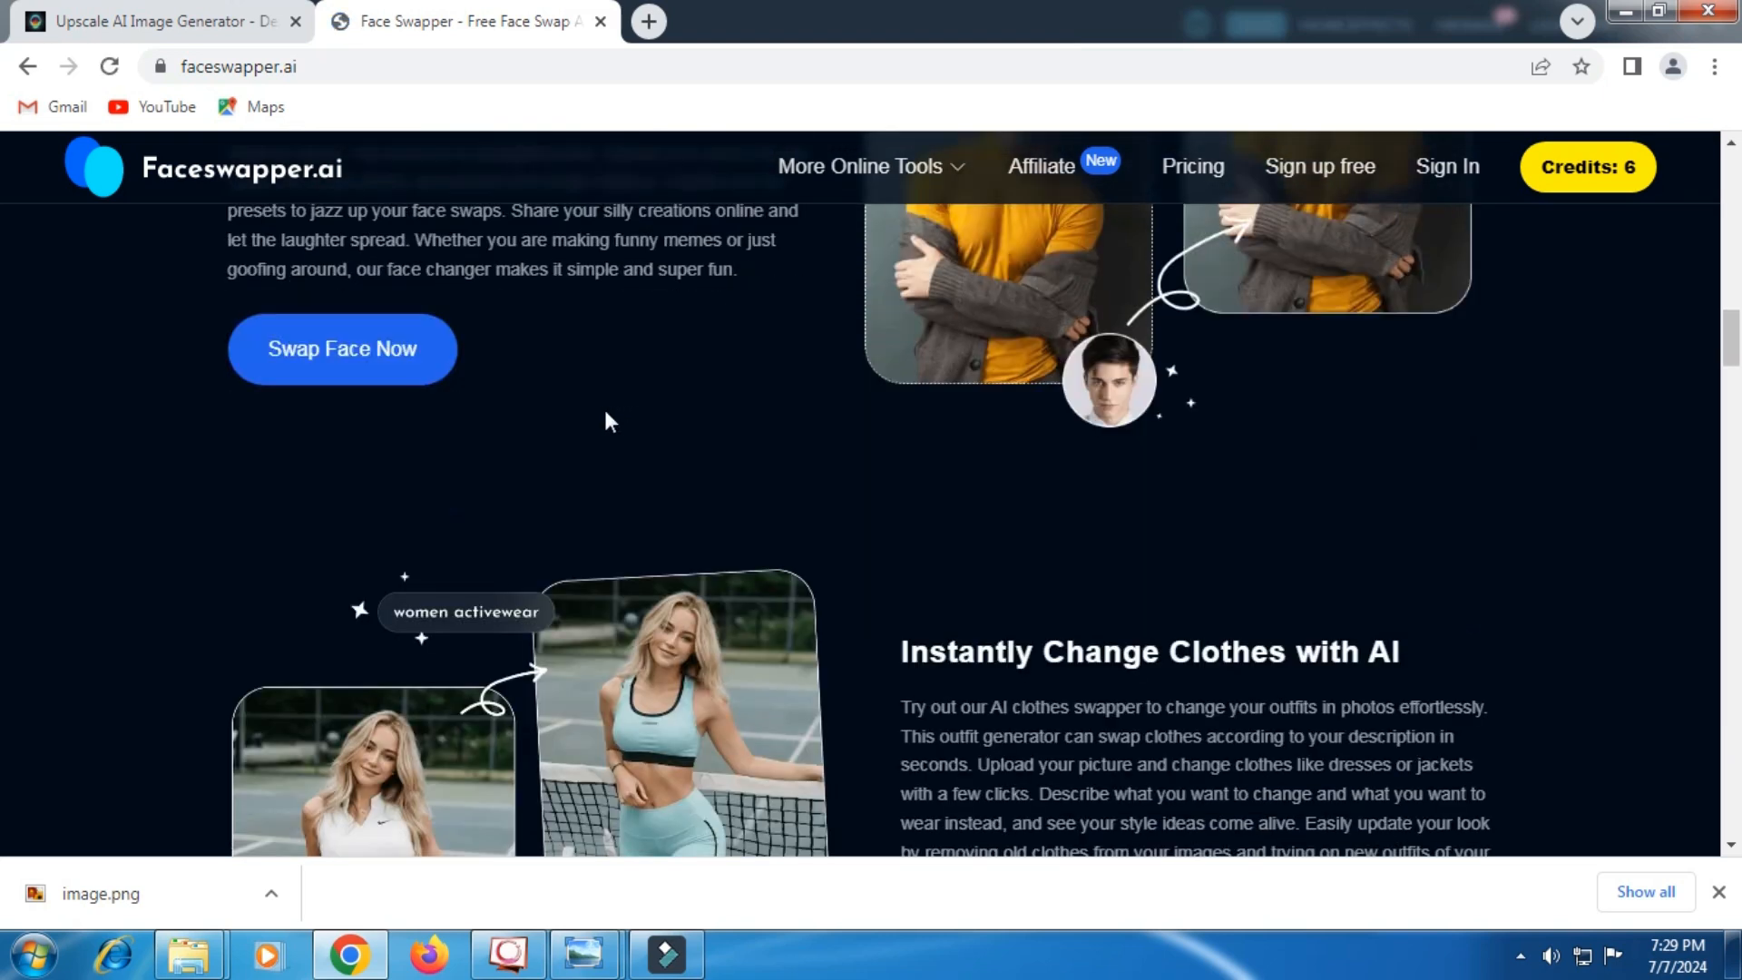
pyautogui.scroll(-5, 455, 381)
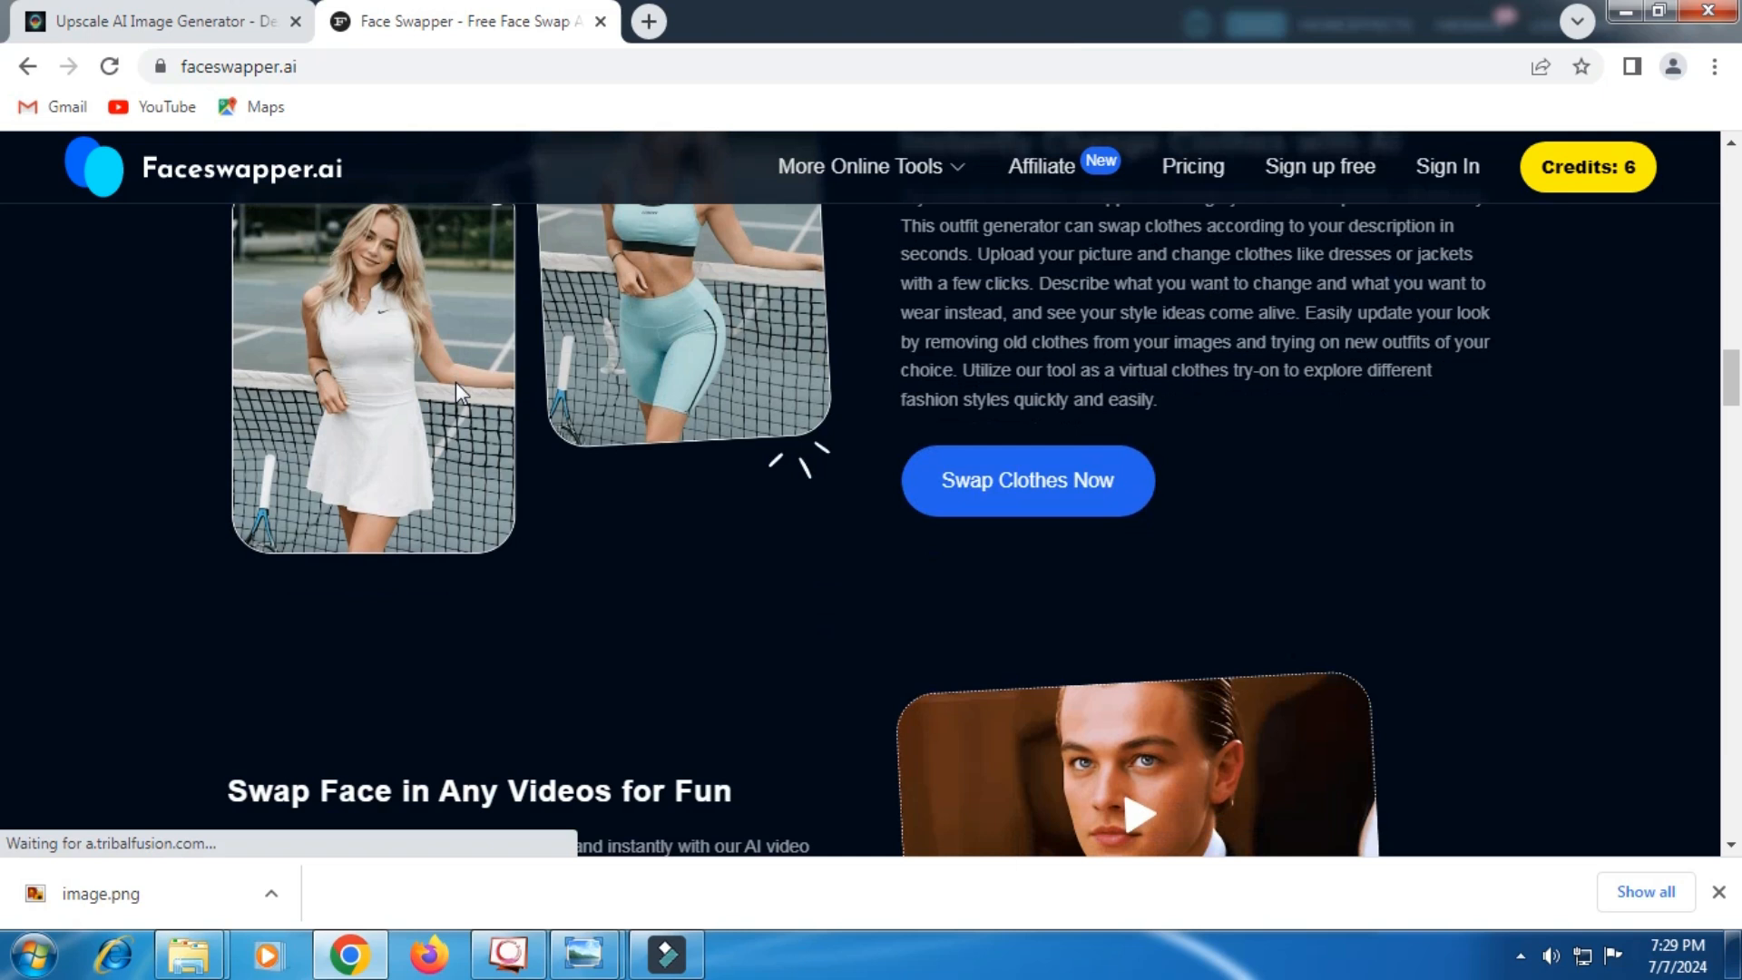
pyautogui.scroll(-6, 695, 459)
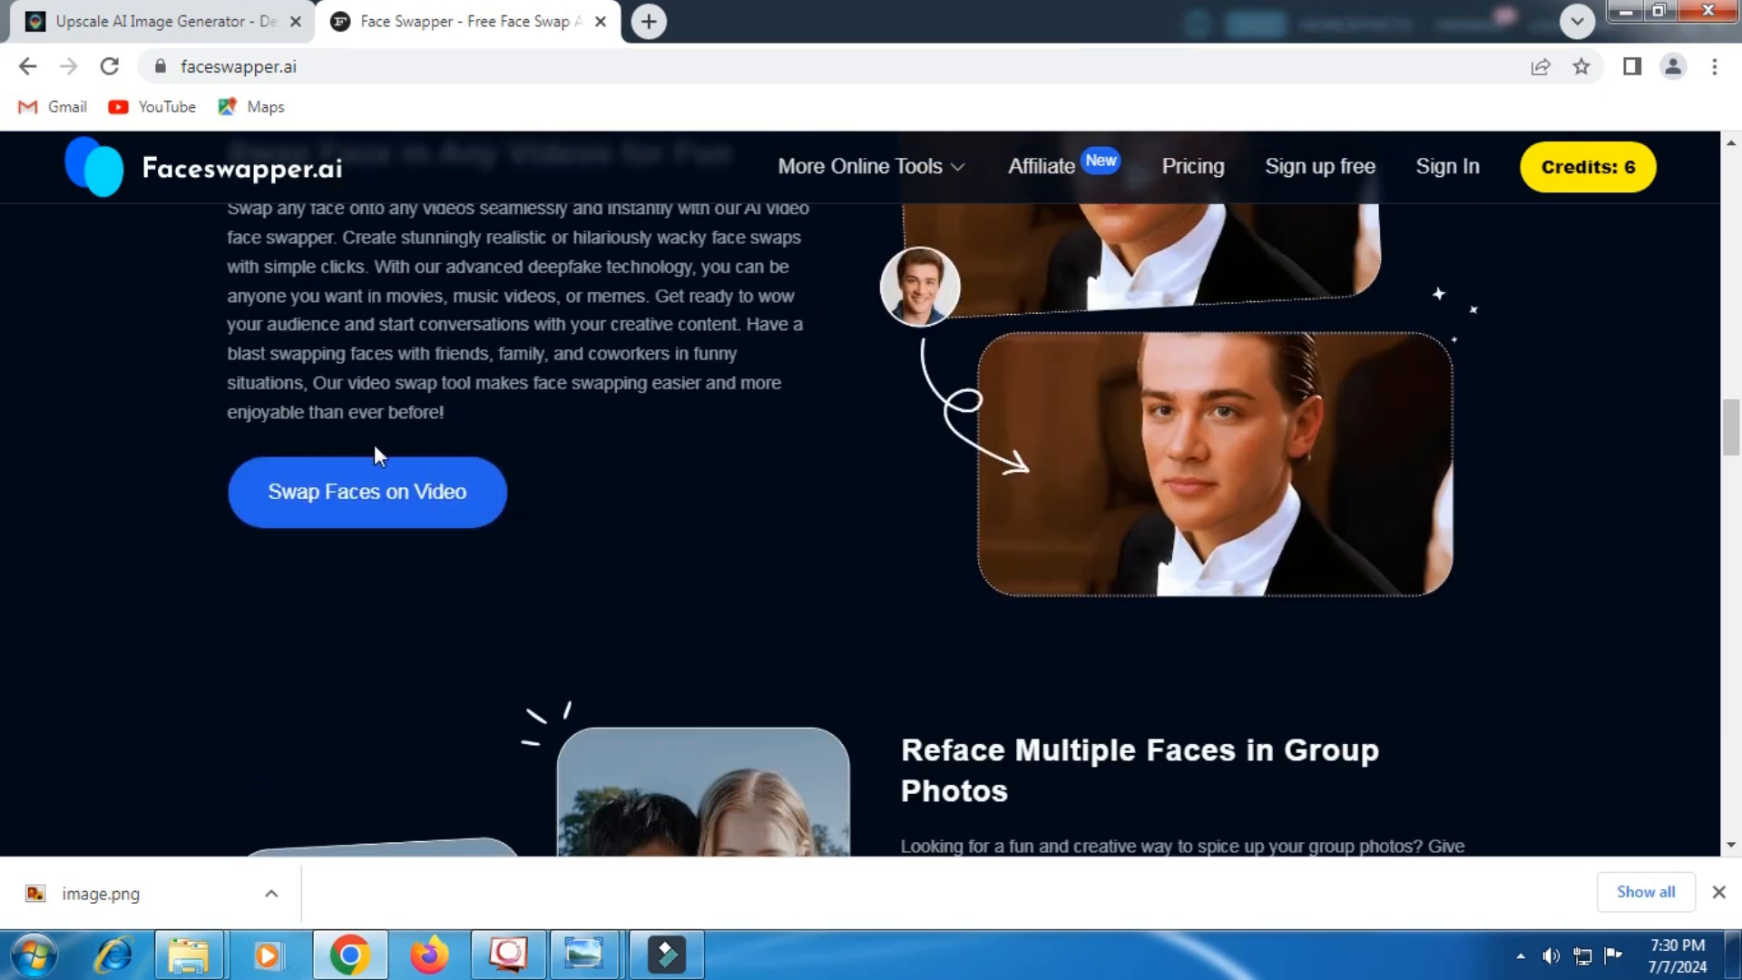
pyautogui.scroll(-7, 397, 458)
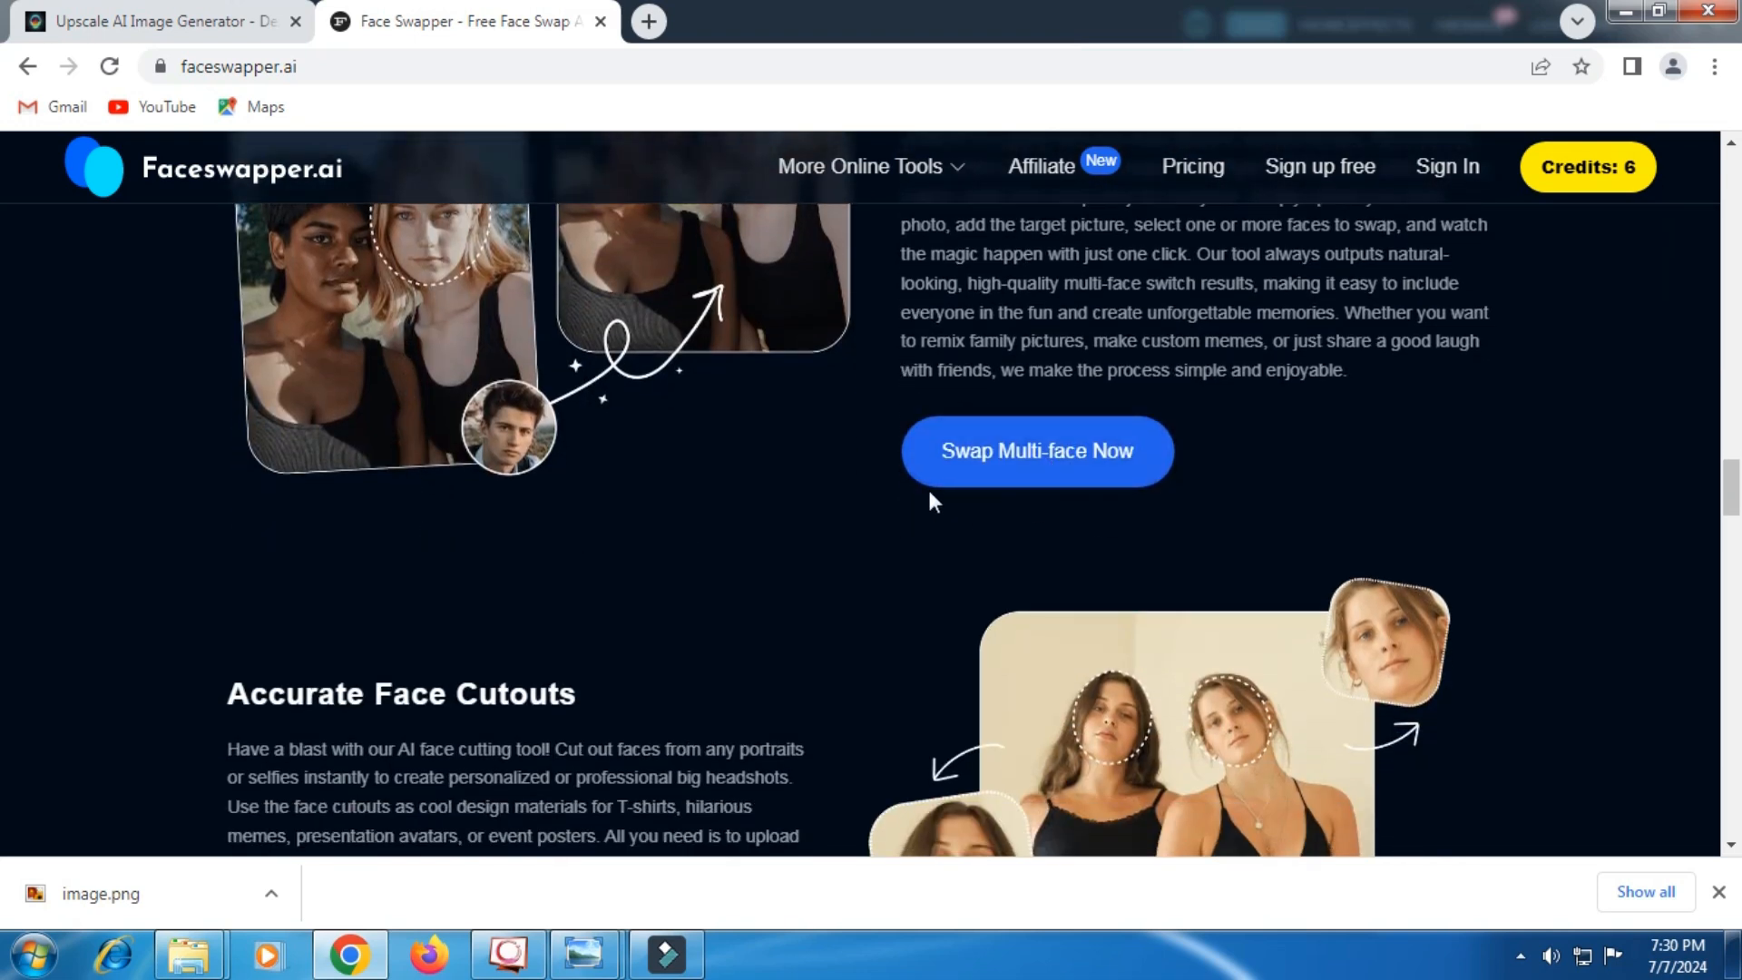
# Step: Open the single-photo face swap tool from the "Get Playful with Face Swapping" section, dismissing the downloads bar and the ad
pyautogui.scroll(1, 777, 502)
pyautogui.scroll(15, 773, 487)
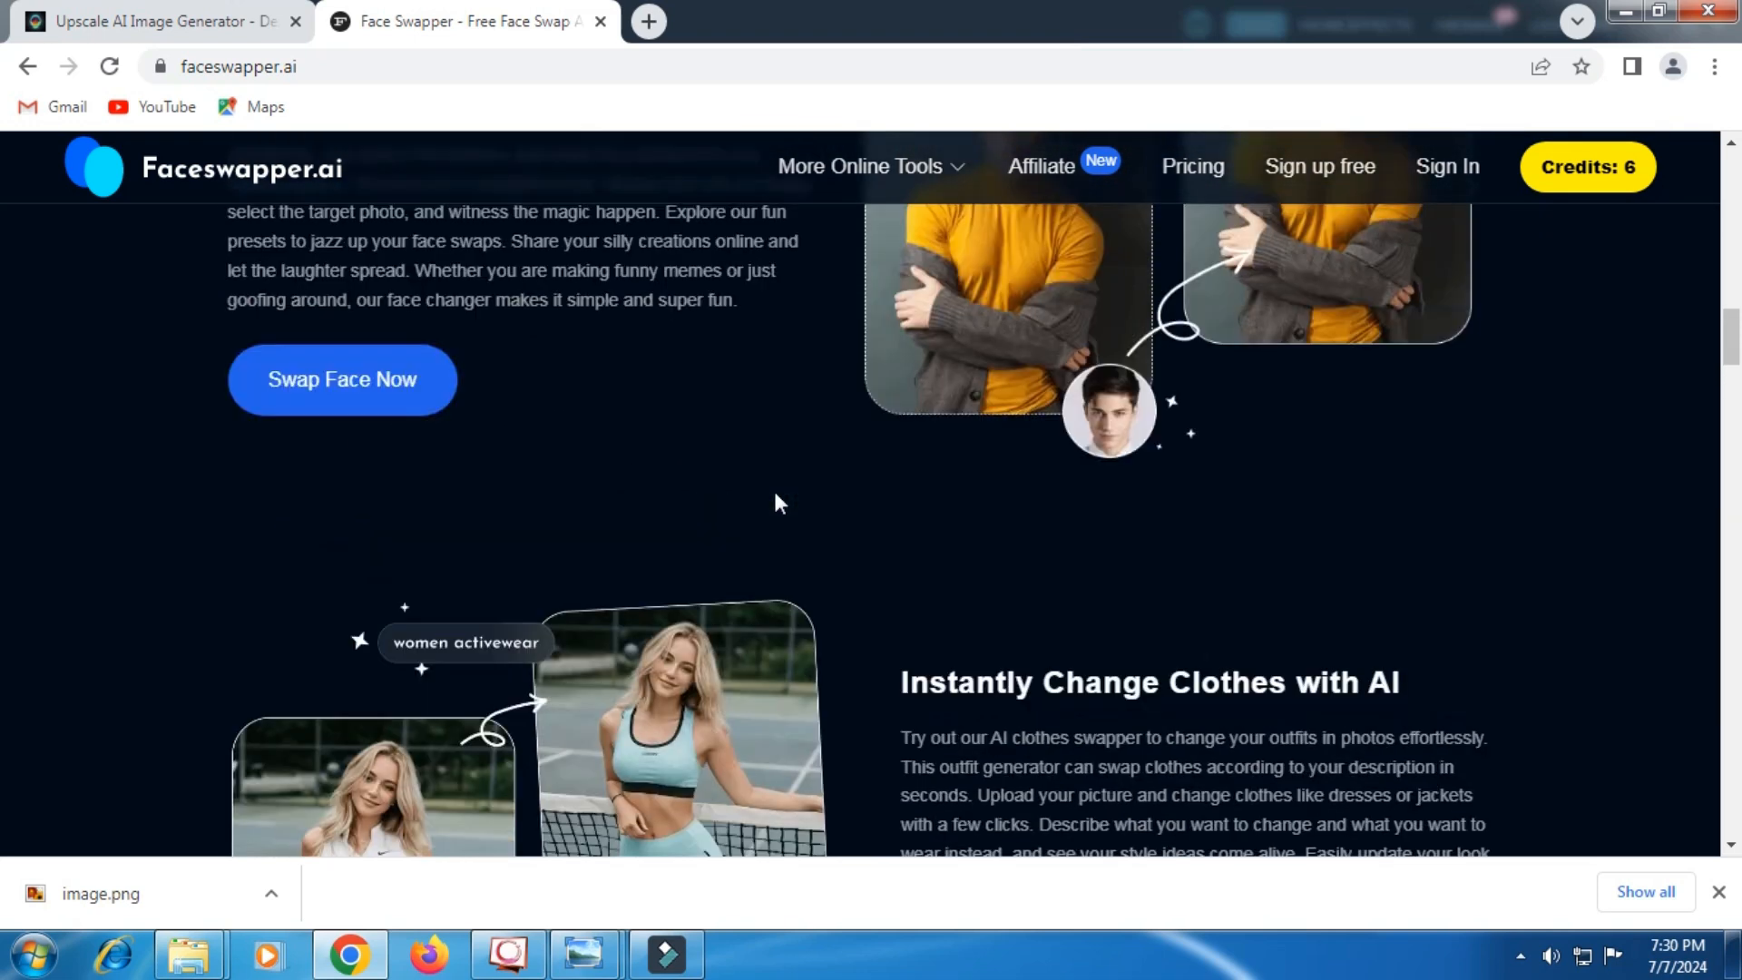
pyautogui.scroll(2, 764, 504)
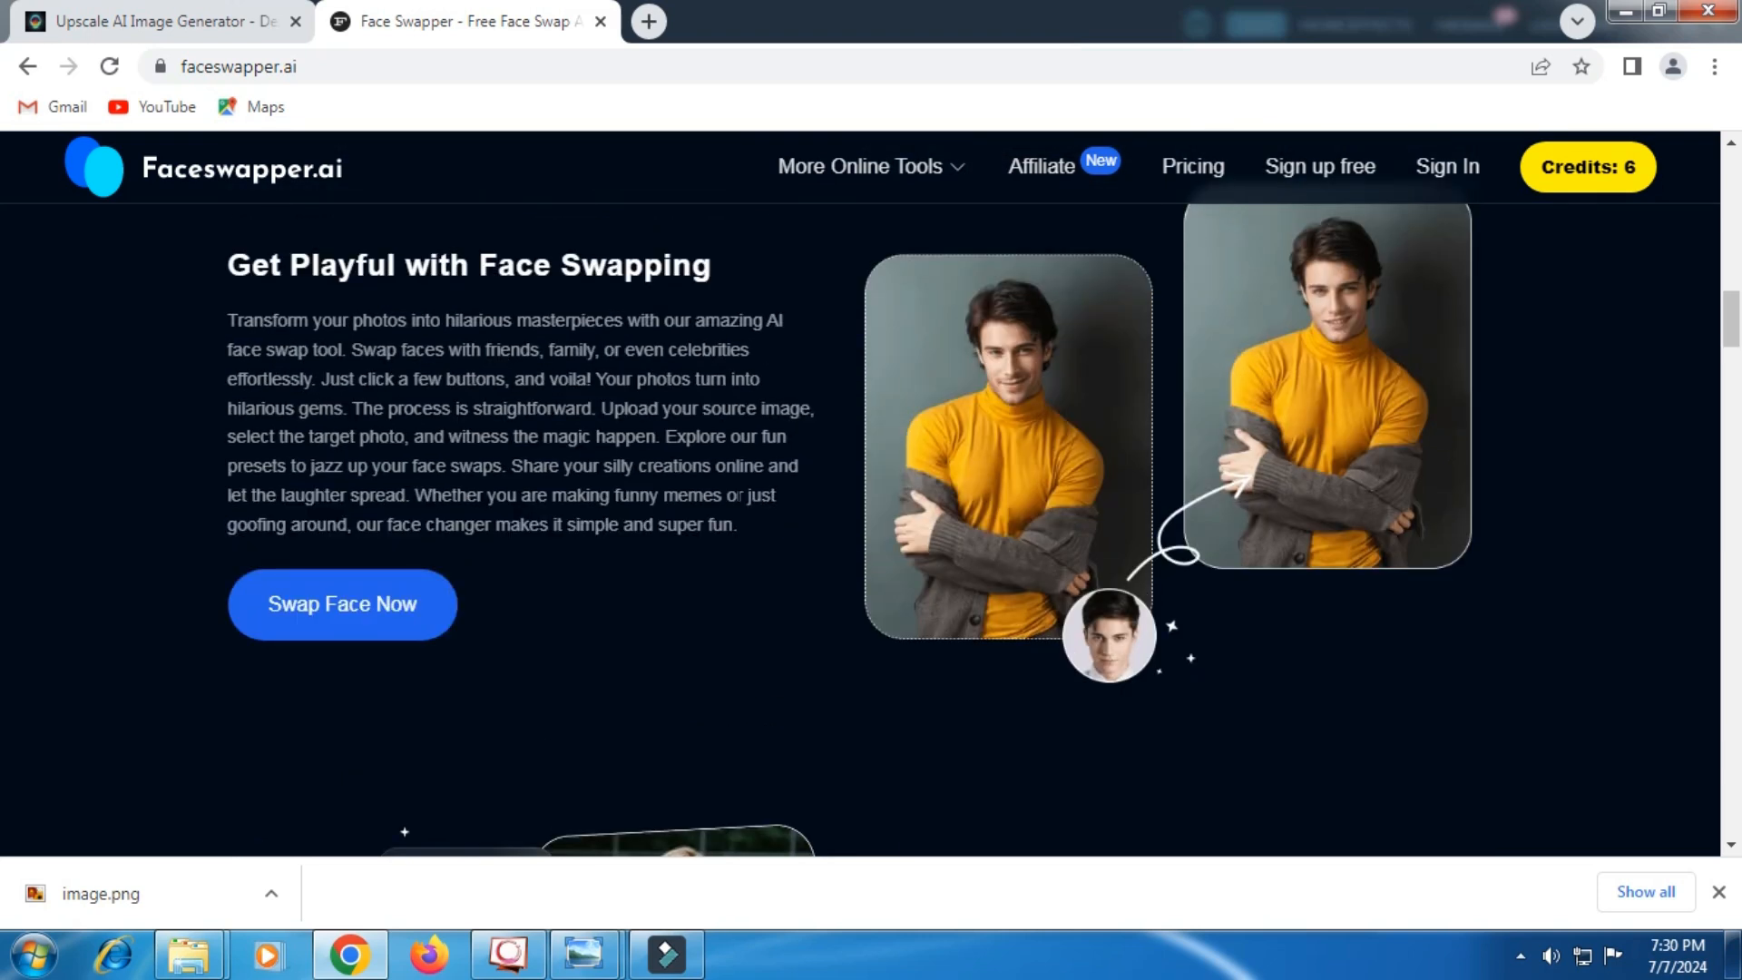
pyautogui.click(353, 608)
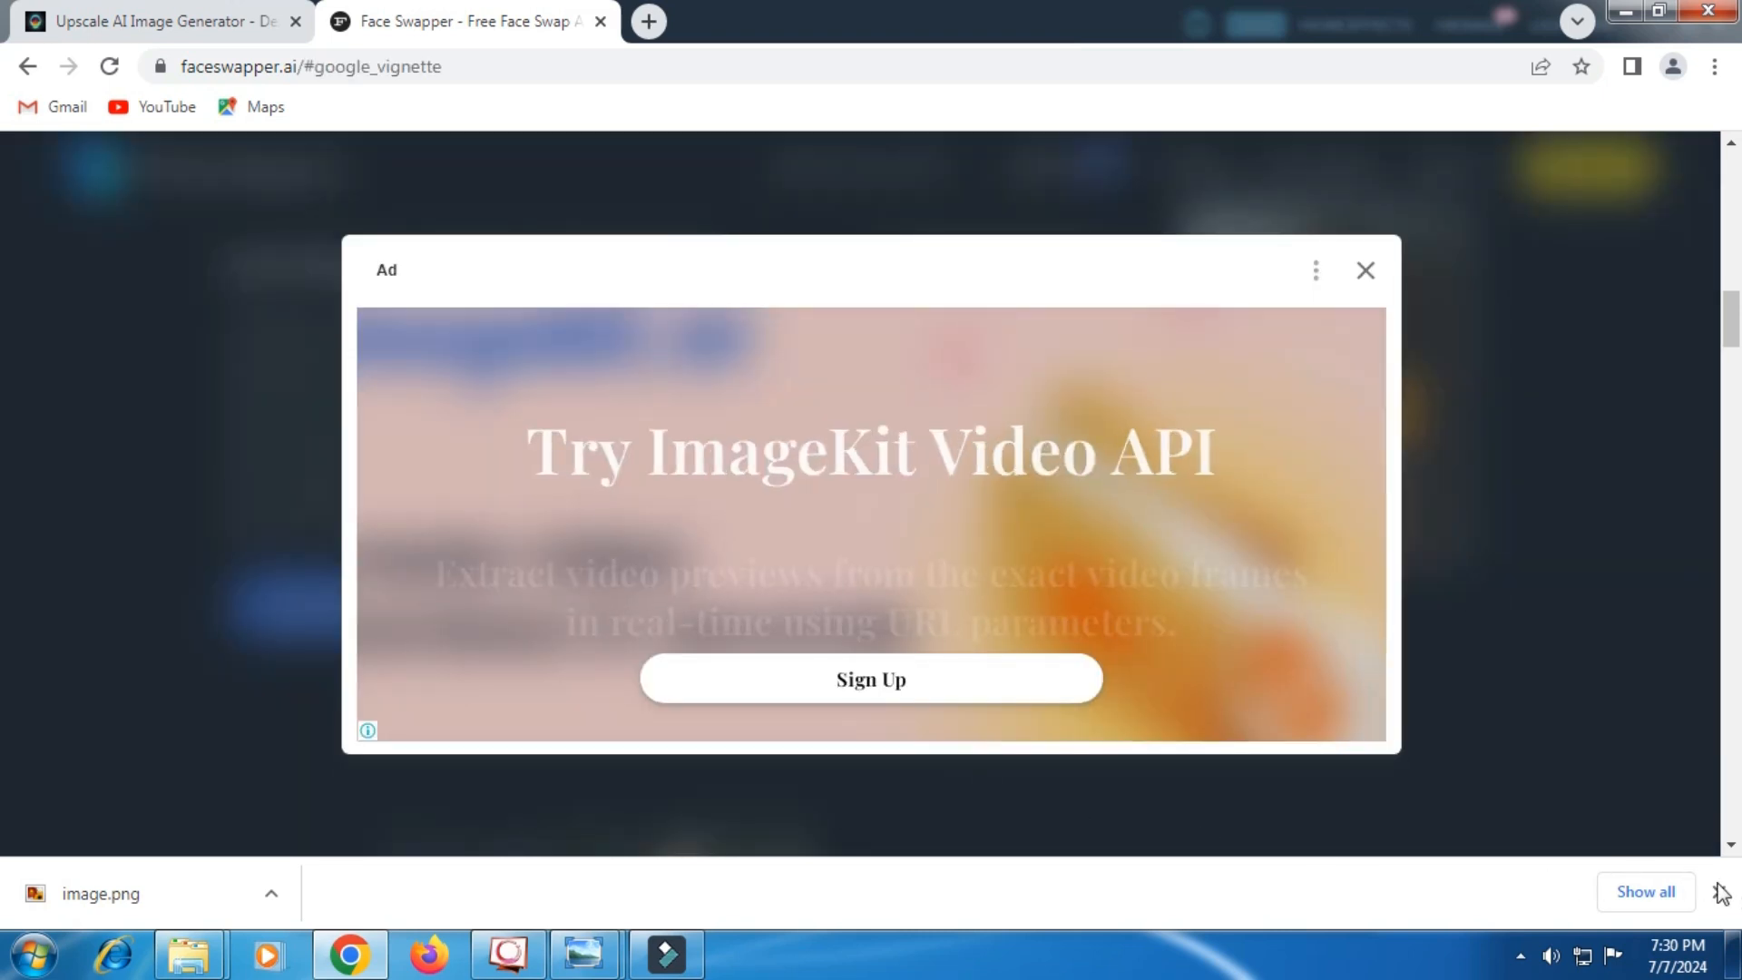
pyautogui.click(1721, 896)
pyautogui.click(1364, 309)
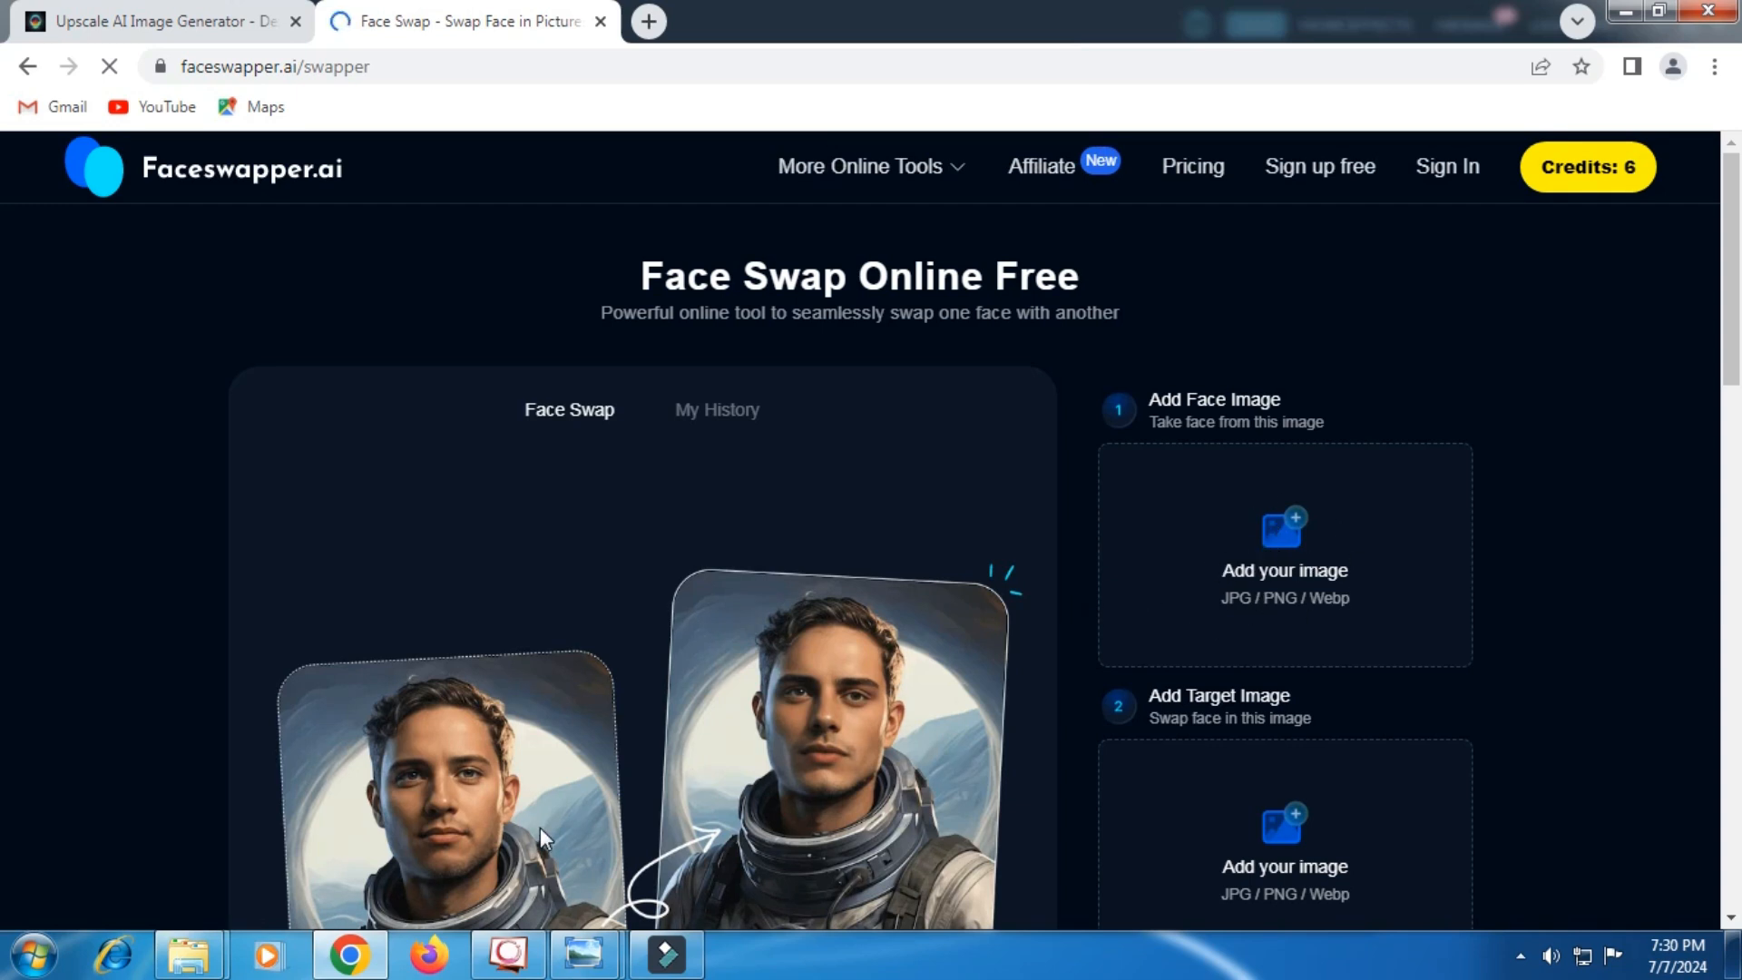
# Step: Open the original black-and-white portrait from the Pictures library in Paint and show it at 25% zoom
pyautogui.moveTo(192, 927)
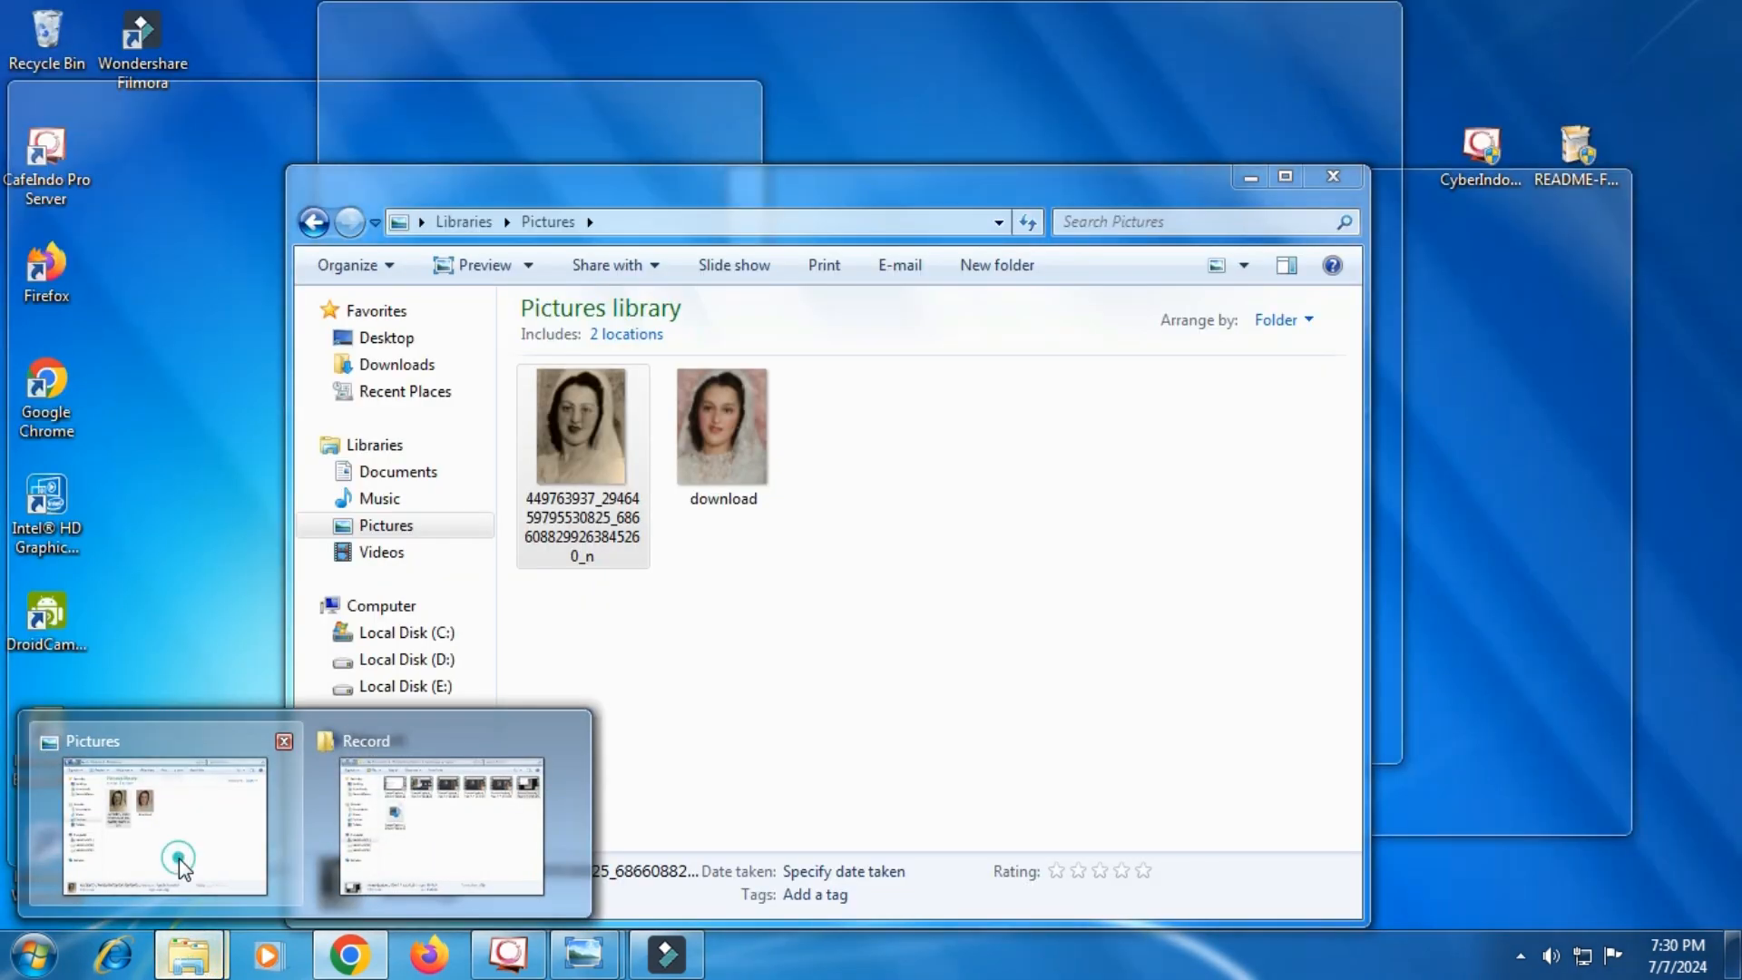
pyautogui.click(178, 858)
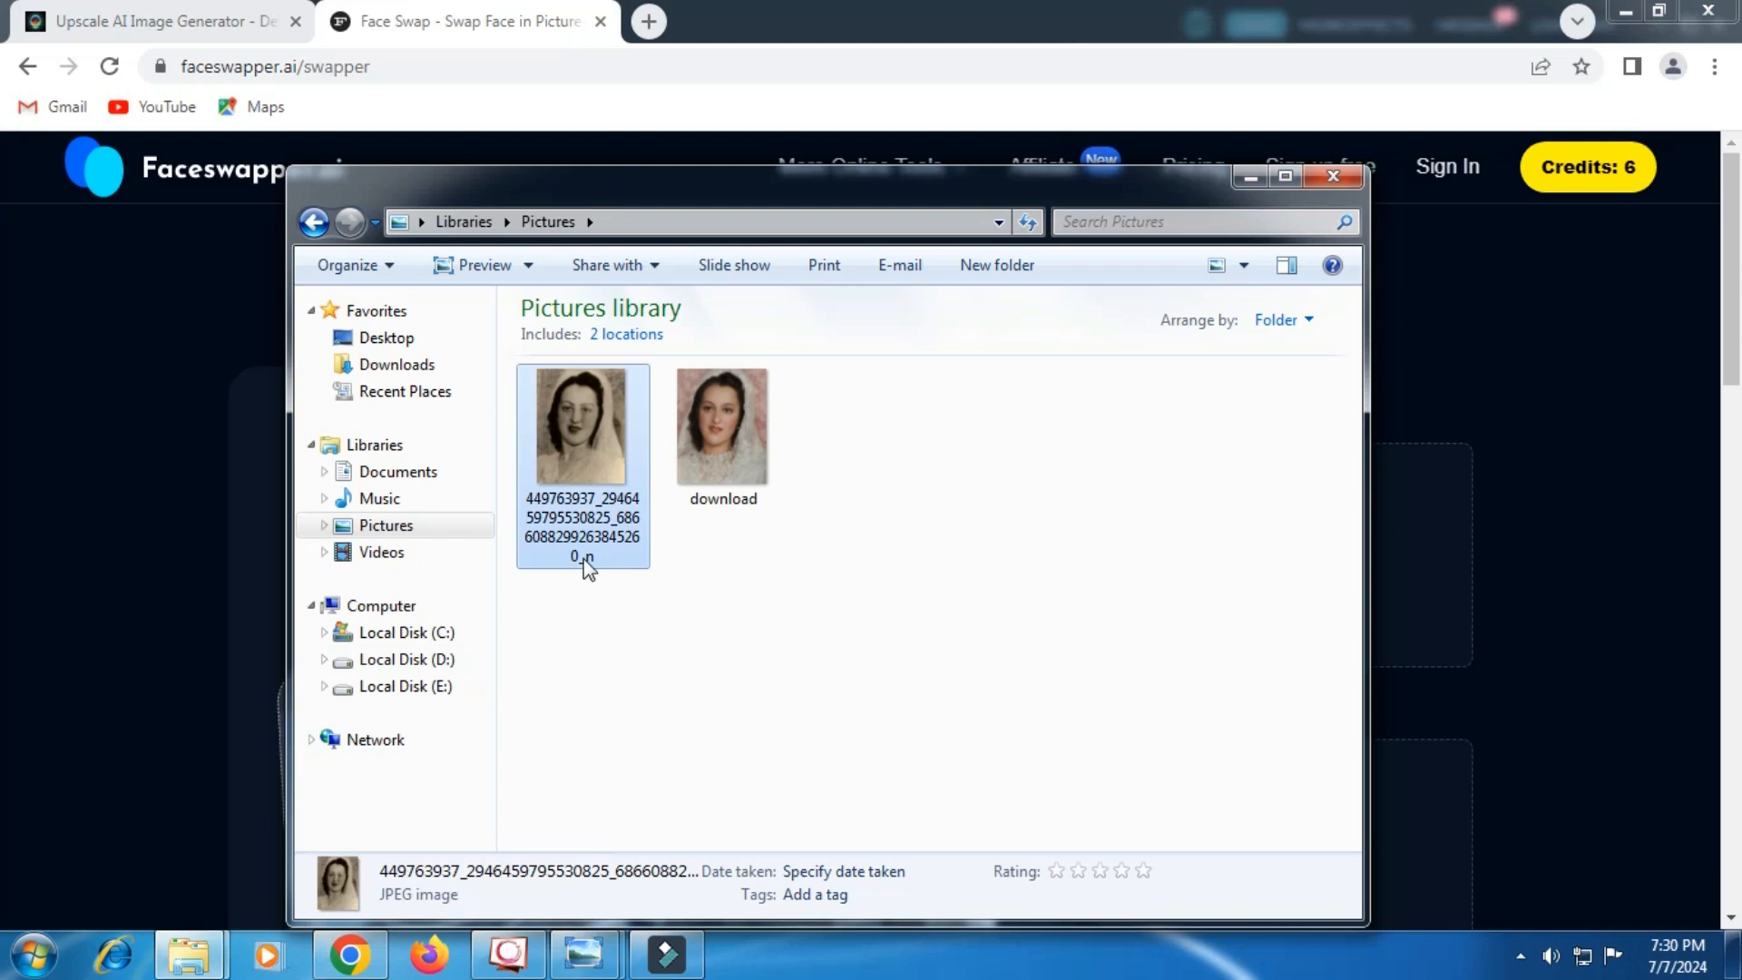
pyautogui.rightClick(589, 443)
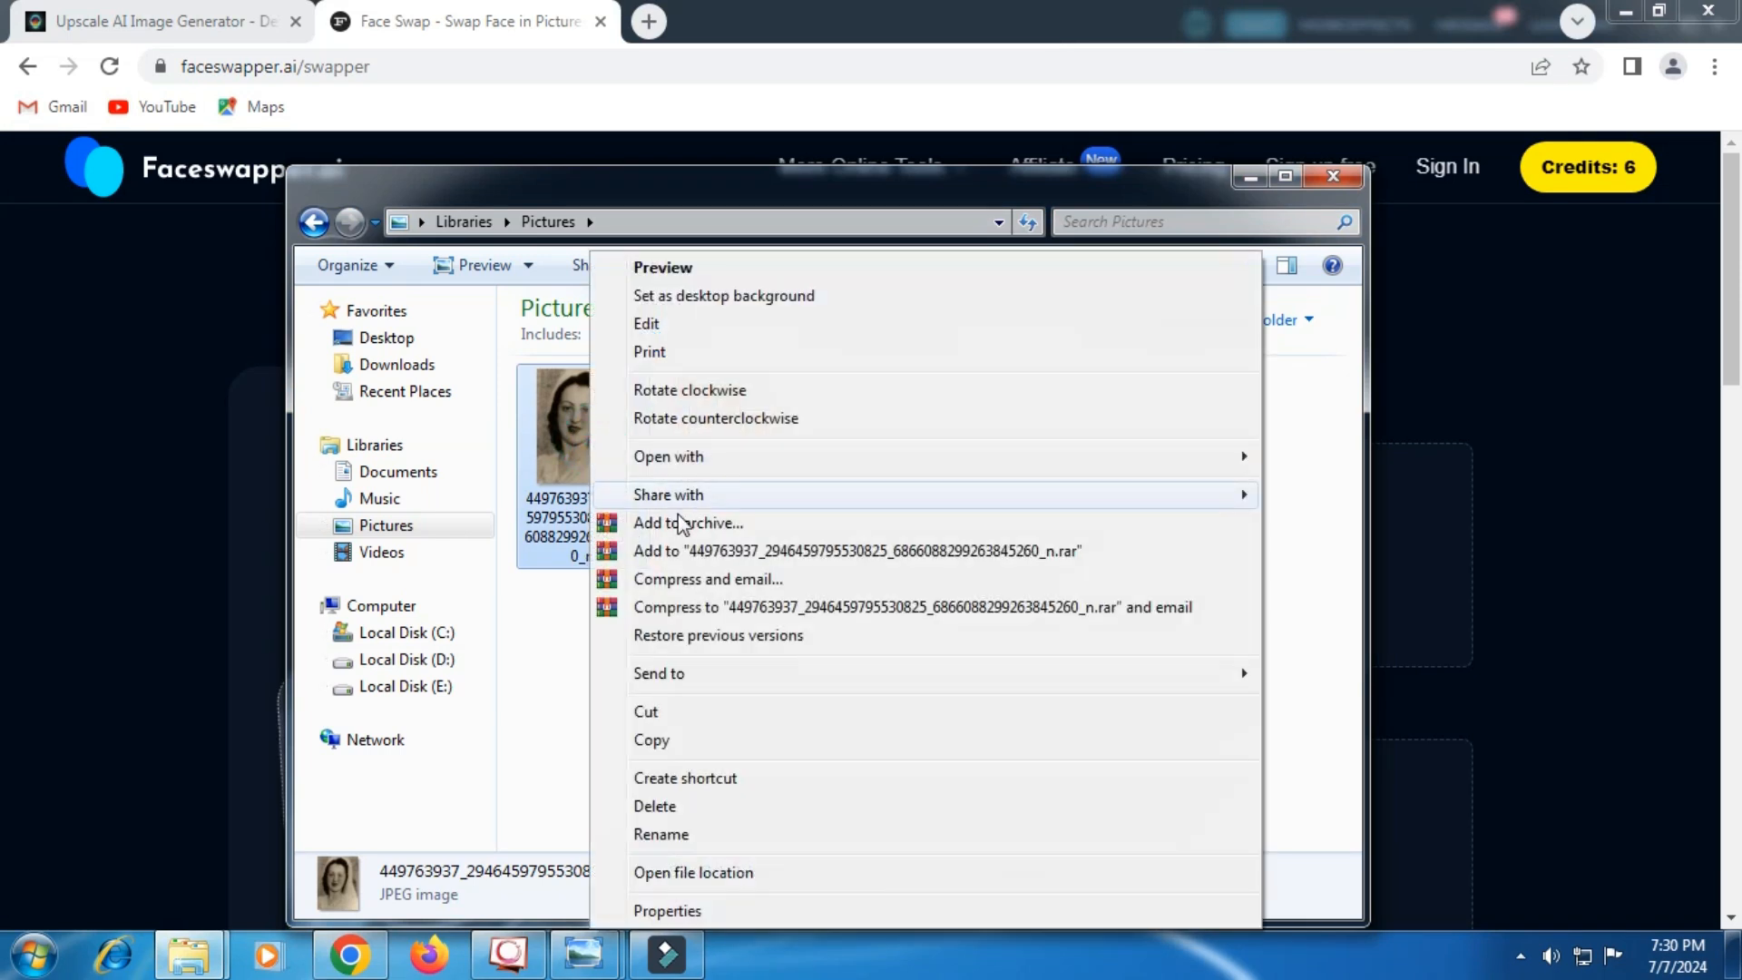
pyautogui.moveTo(1233, 455)
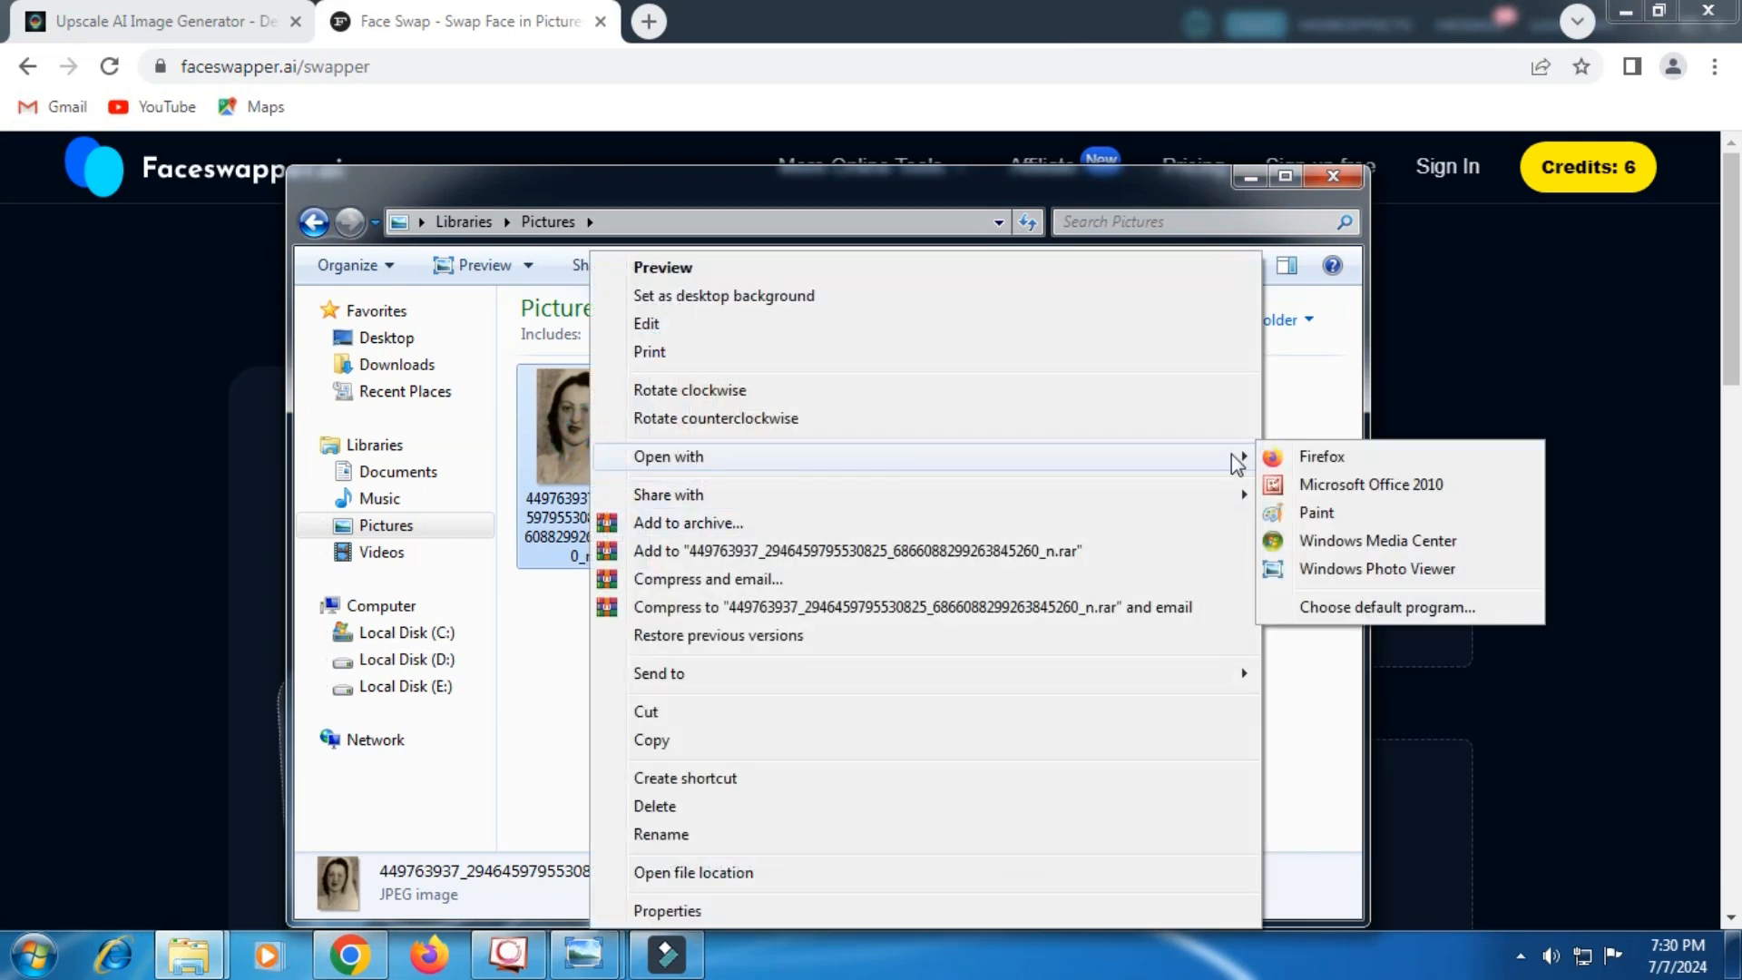
pyautogui.click(1316, 510)
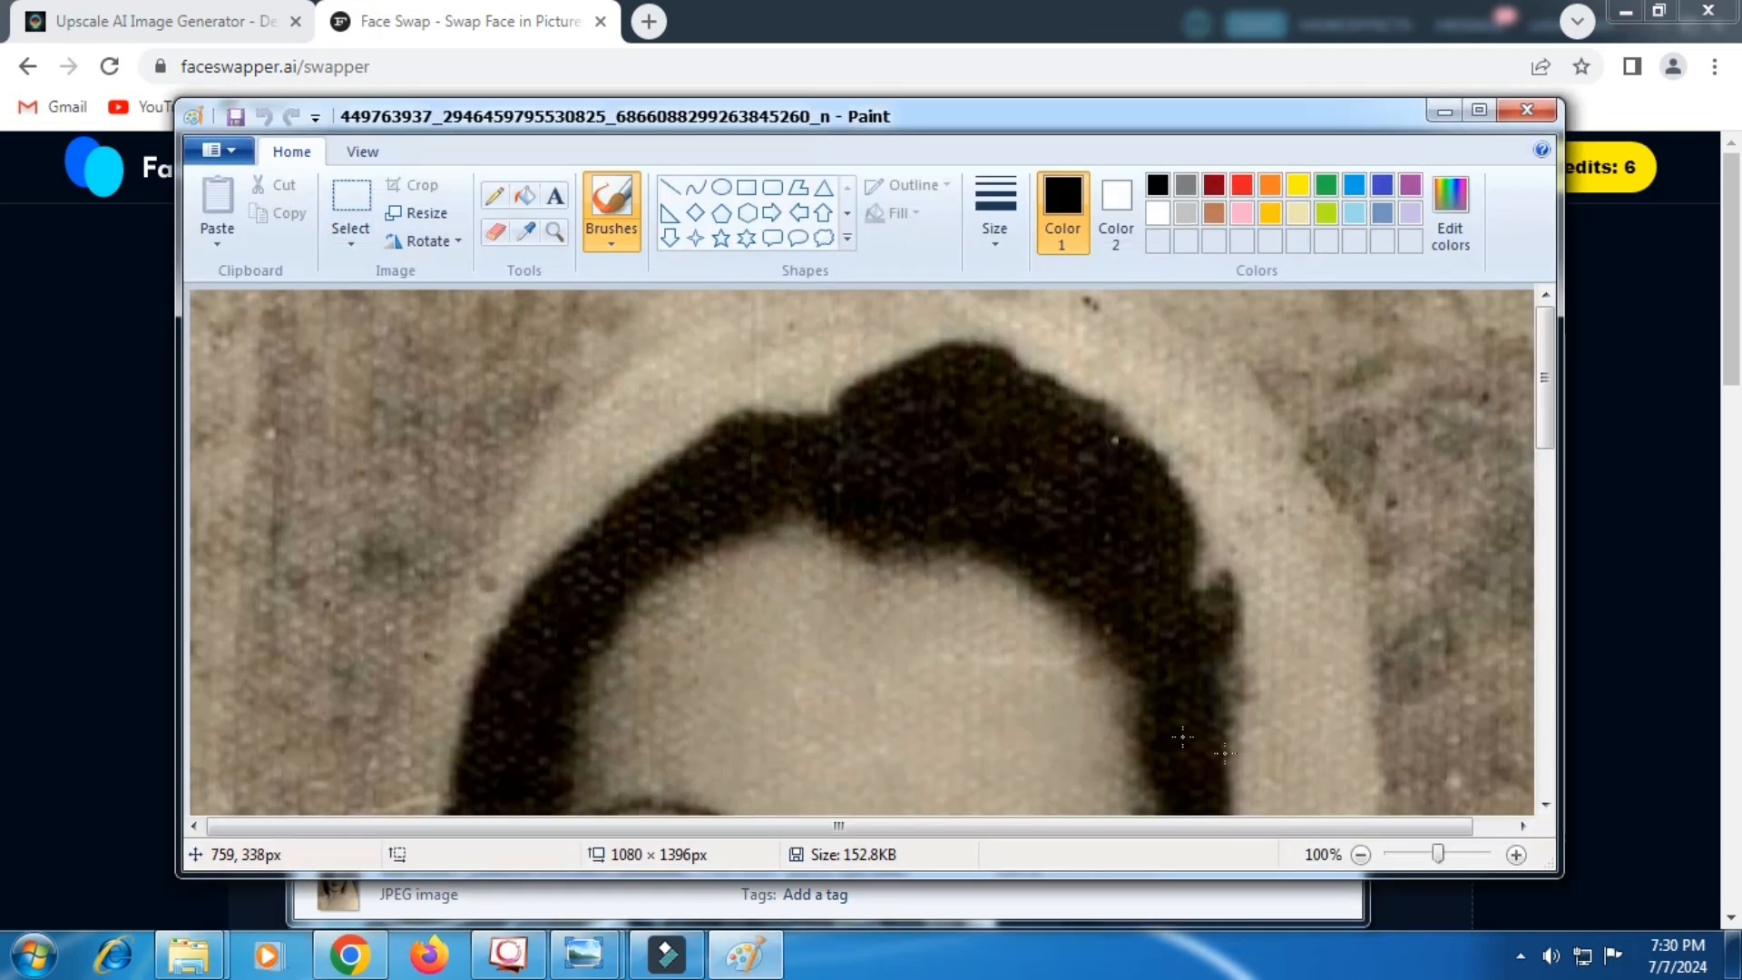
pyautogui.moveTo(1437, 853); pyautogui.dragTo(1402, 858)
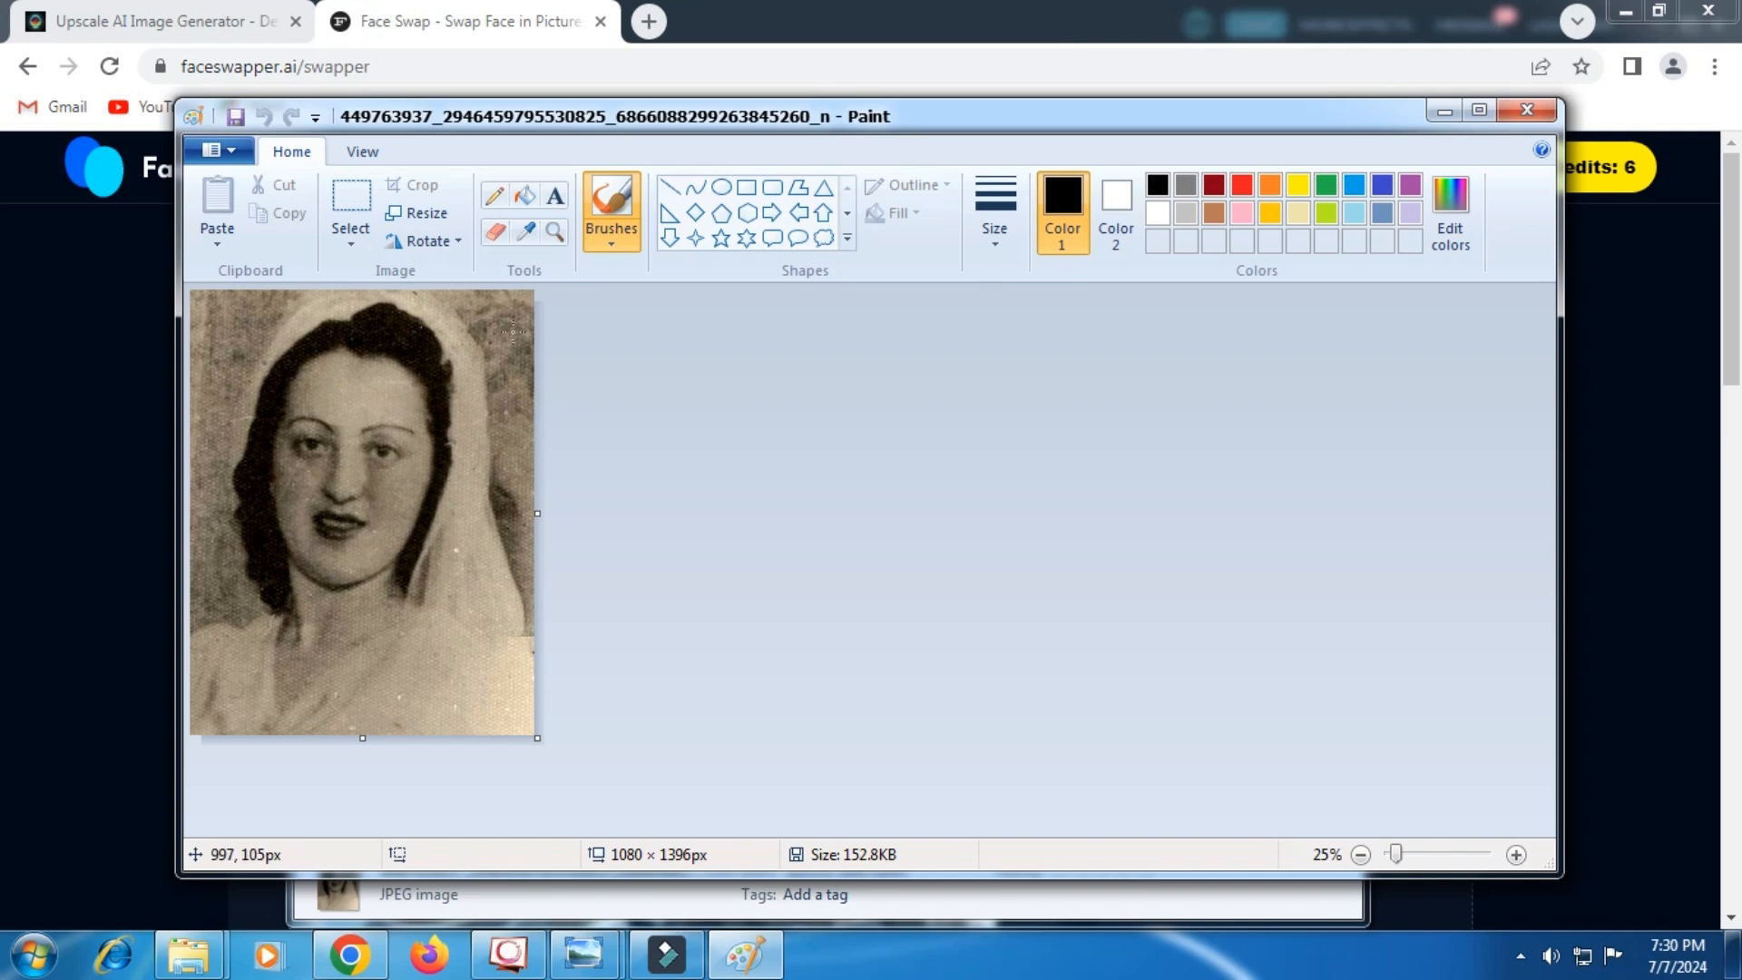
# Step: Crop the black-and-white portrait to a rectangle of about 741 × 841 px around the woman's face
pyautogui.click(358, 203)
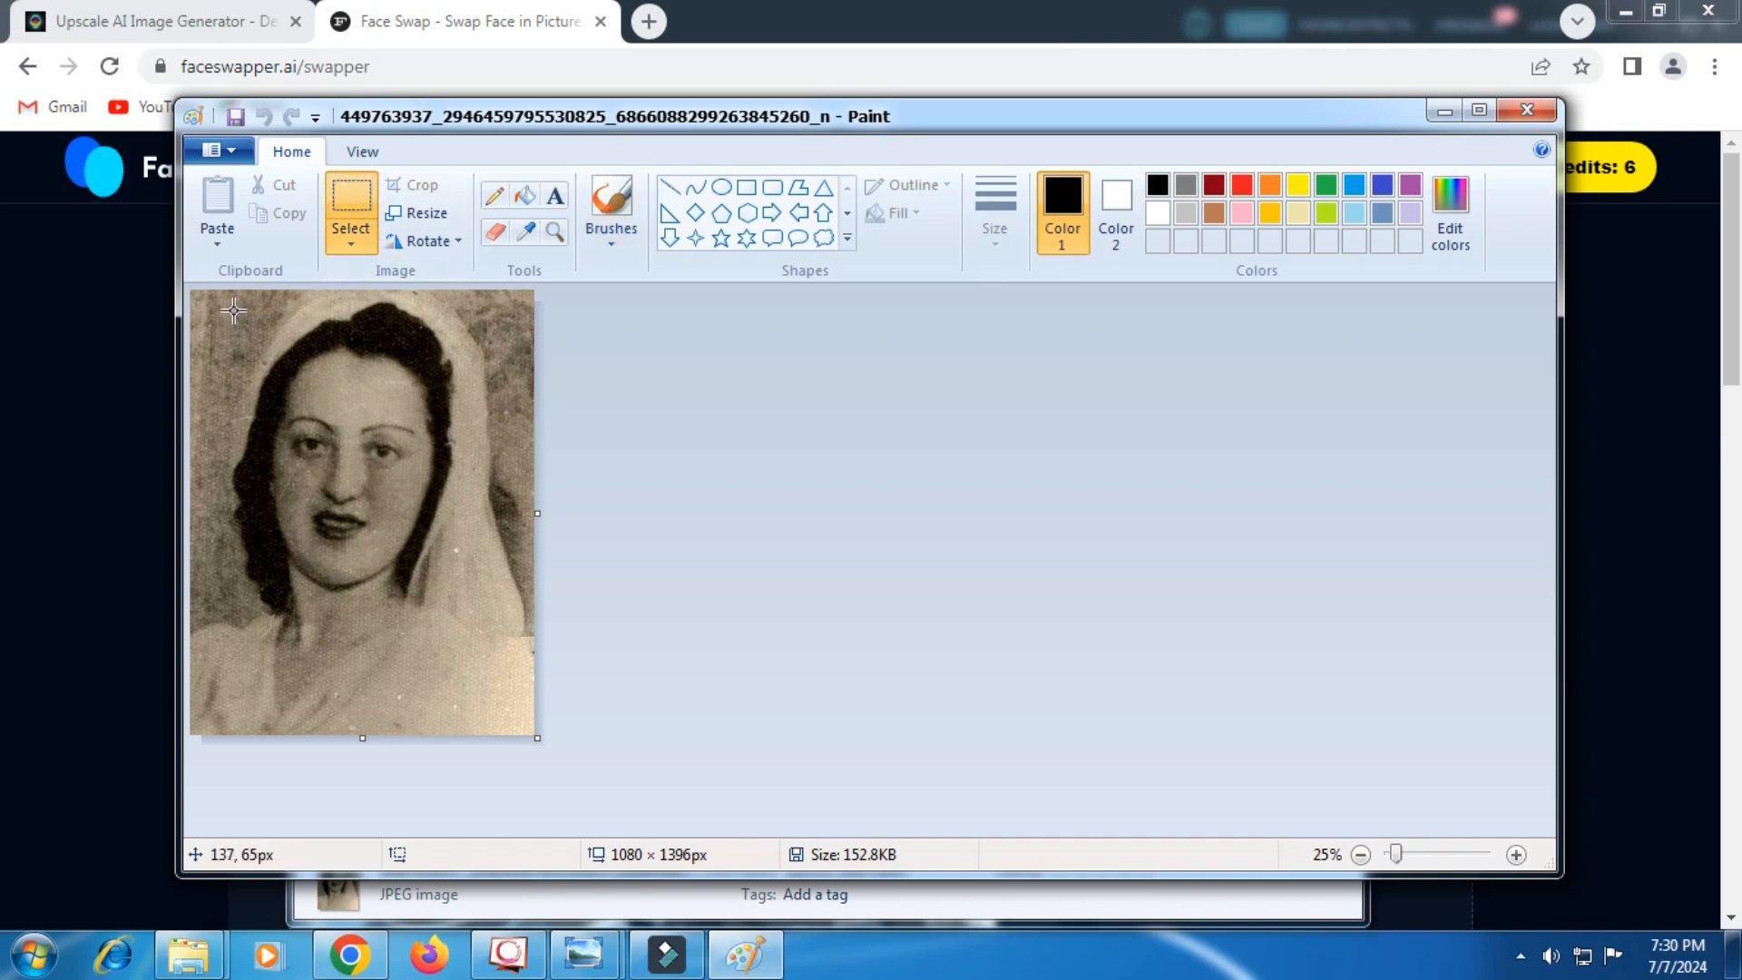
pyautogui.moveTo(224, 327); pyautogui.dragTo(473, 609)
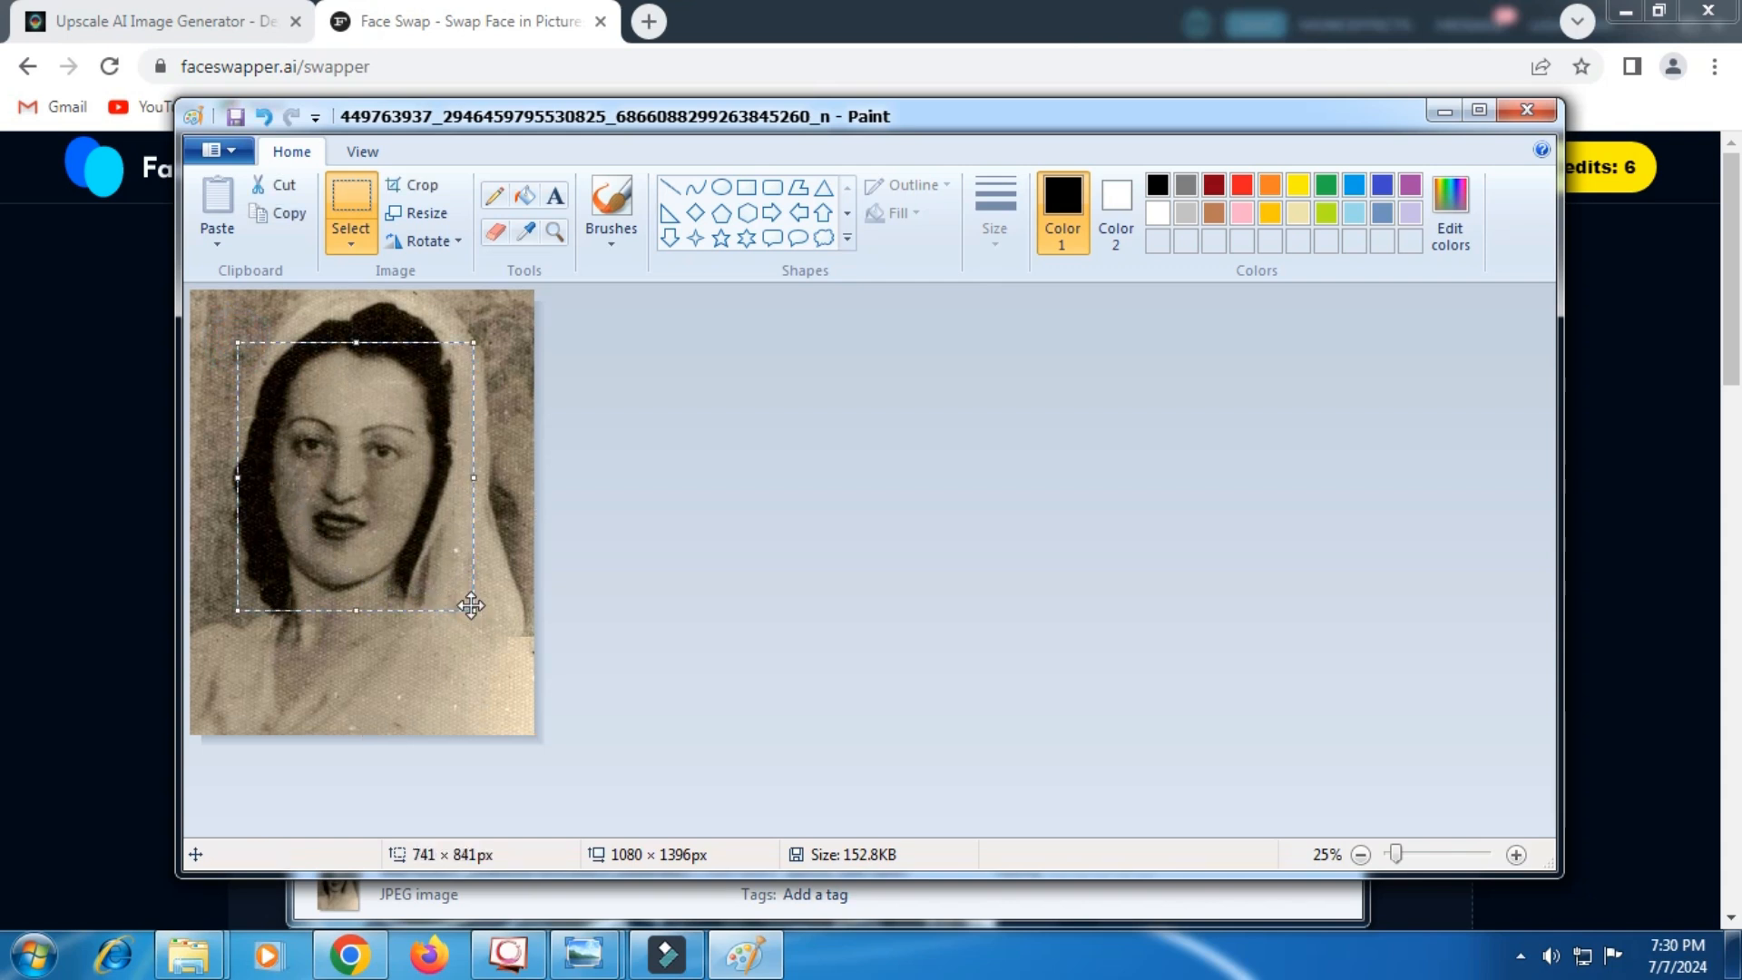
pyautogui.click(430, 191)
# Step: Resize the cropped face in pixels to a height of 1080, keeping the aspect ratio
pyautogui.click(434, 214)
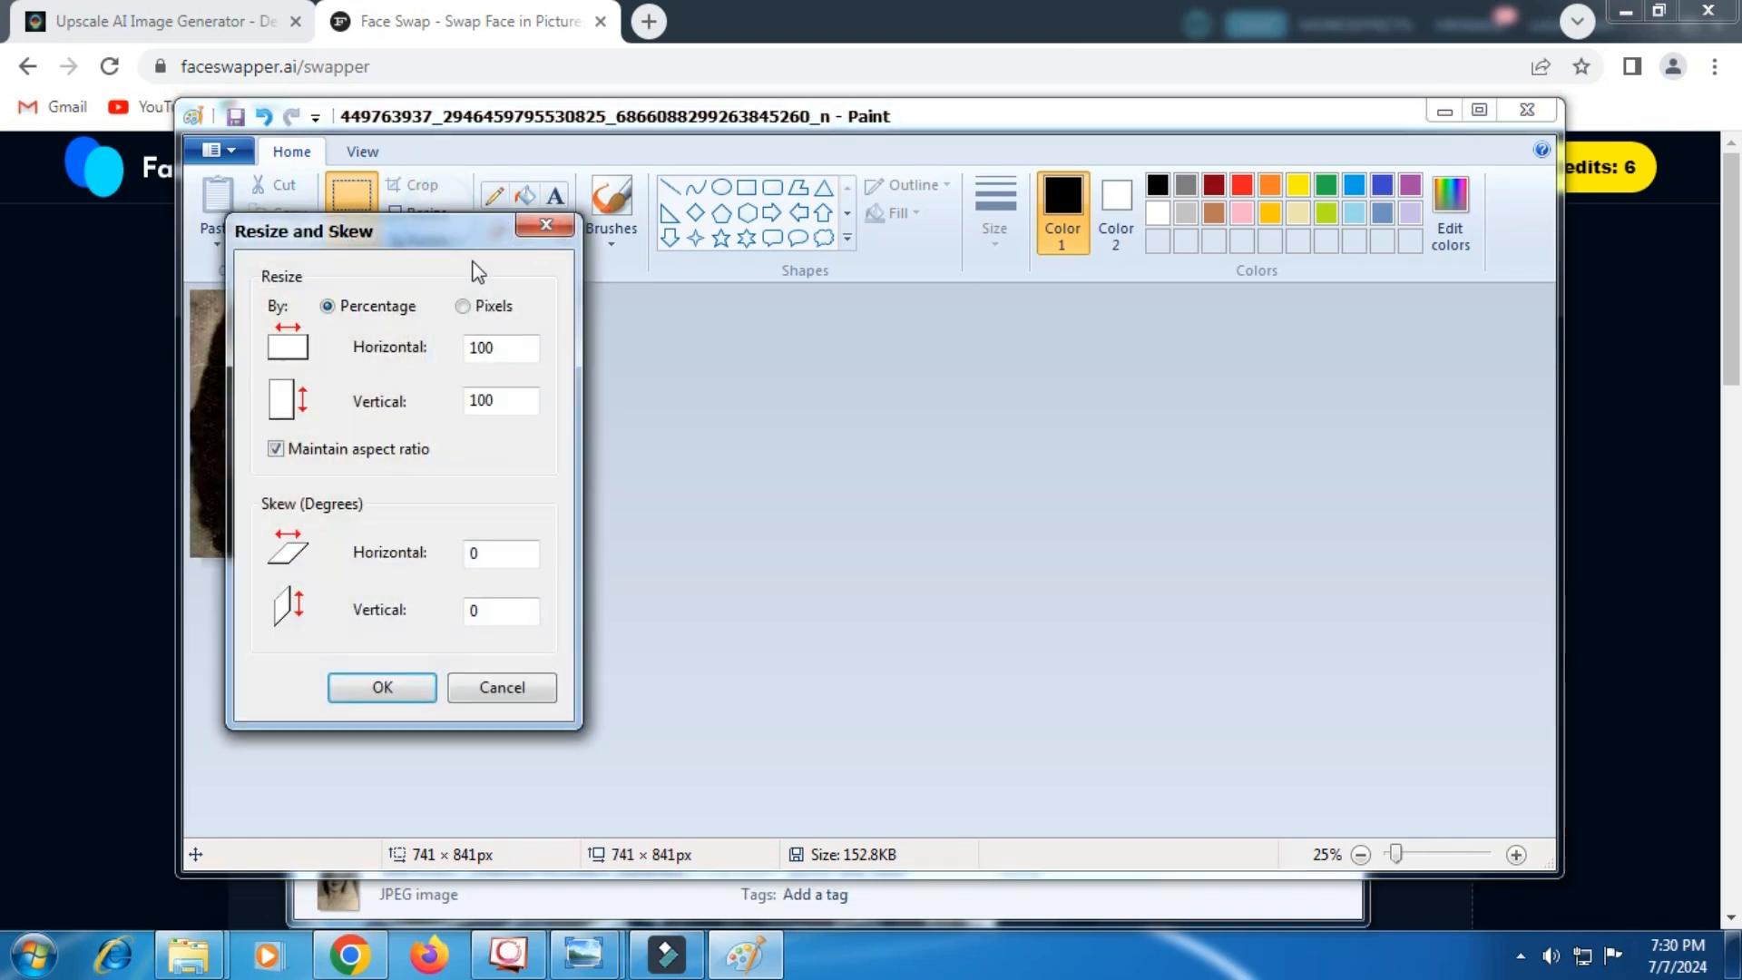
pyautogui.doubleClick(504, 399)
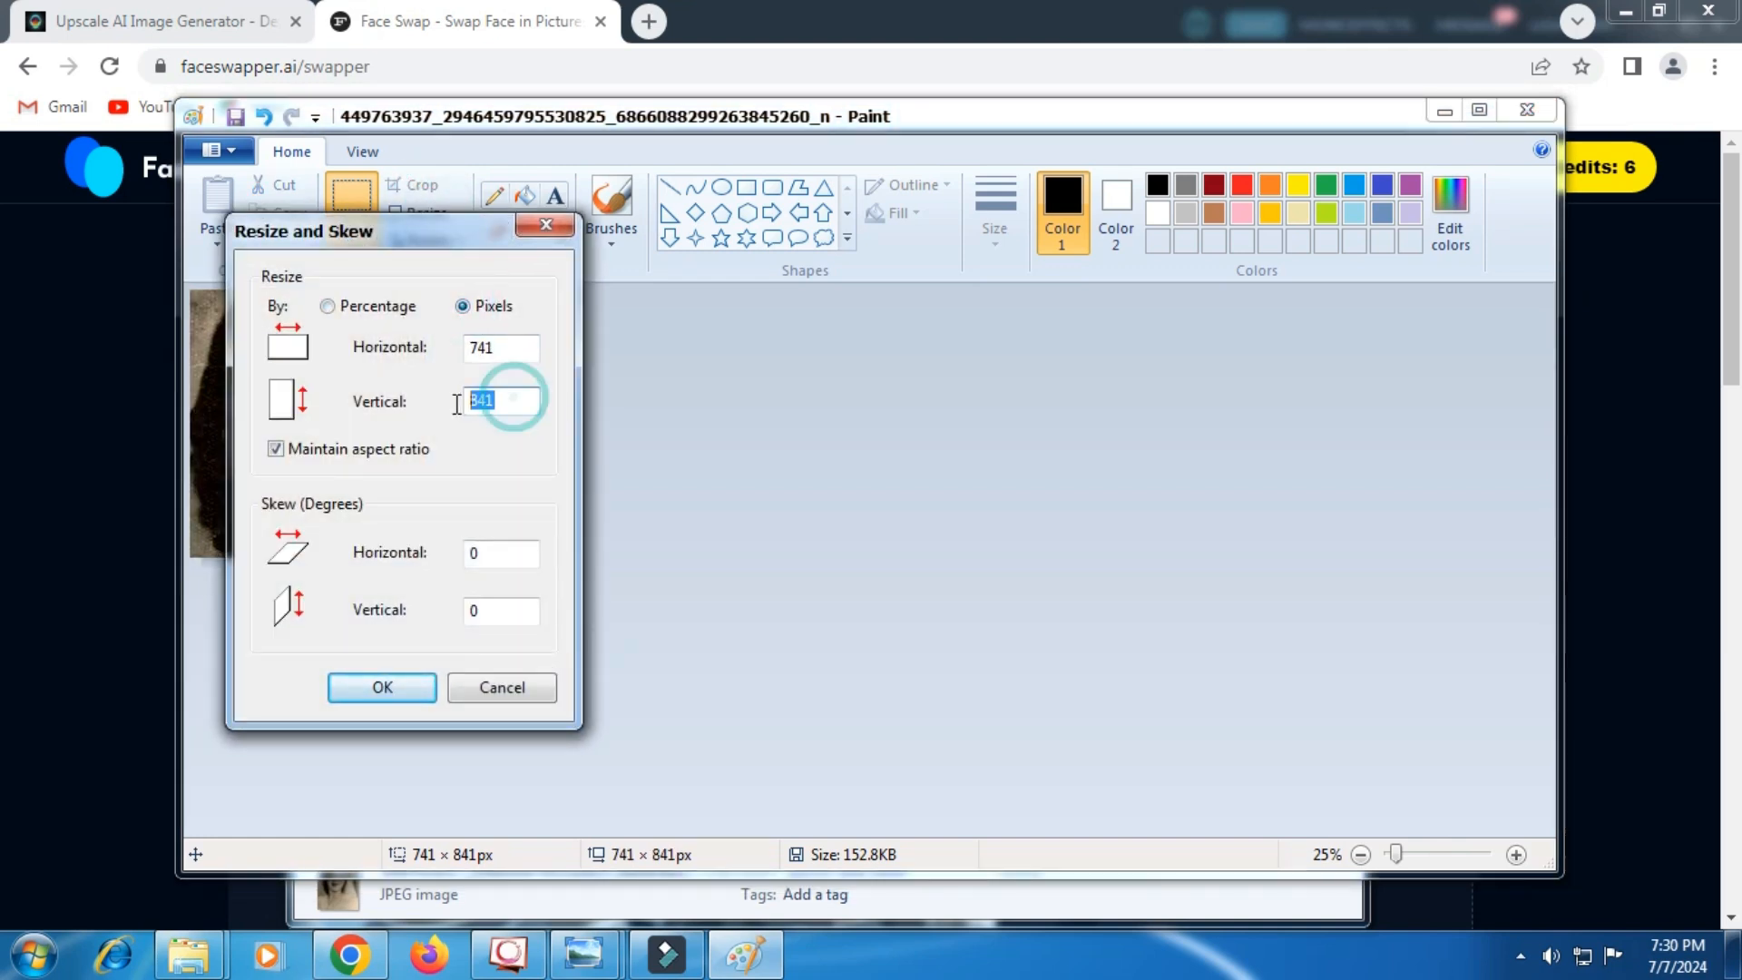
pyautogui.write('1080')
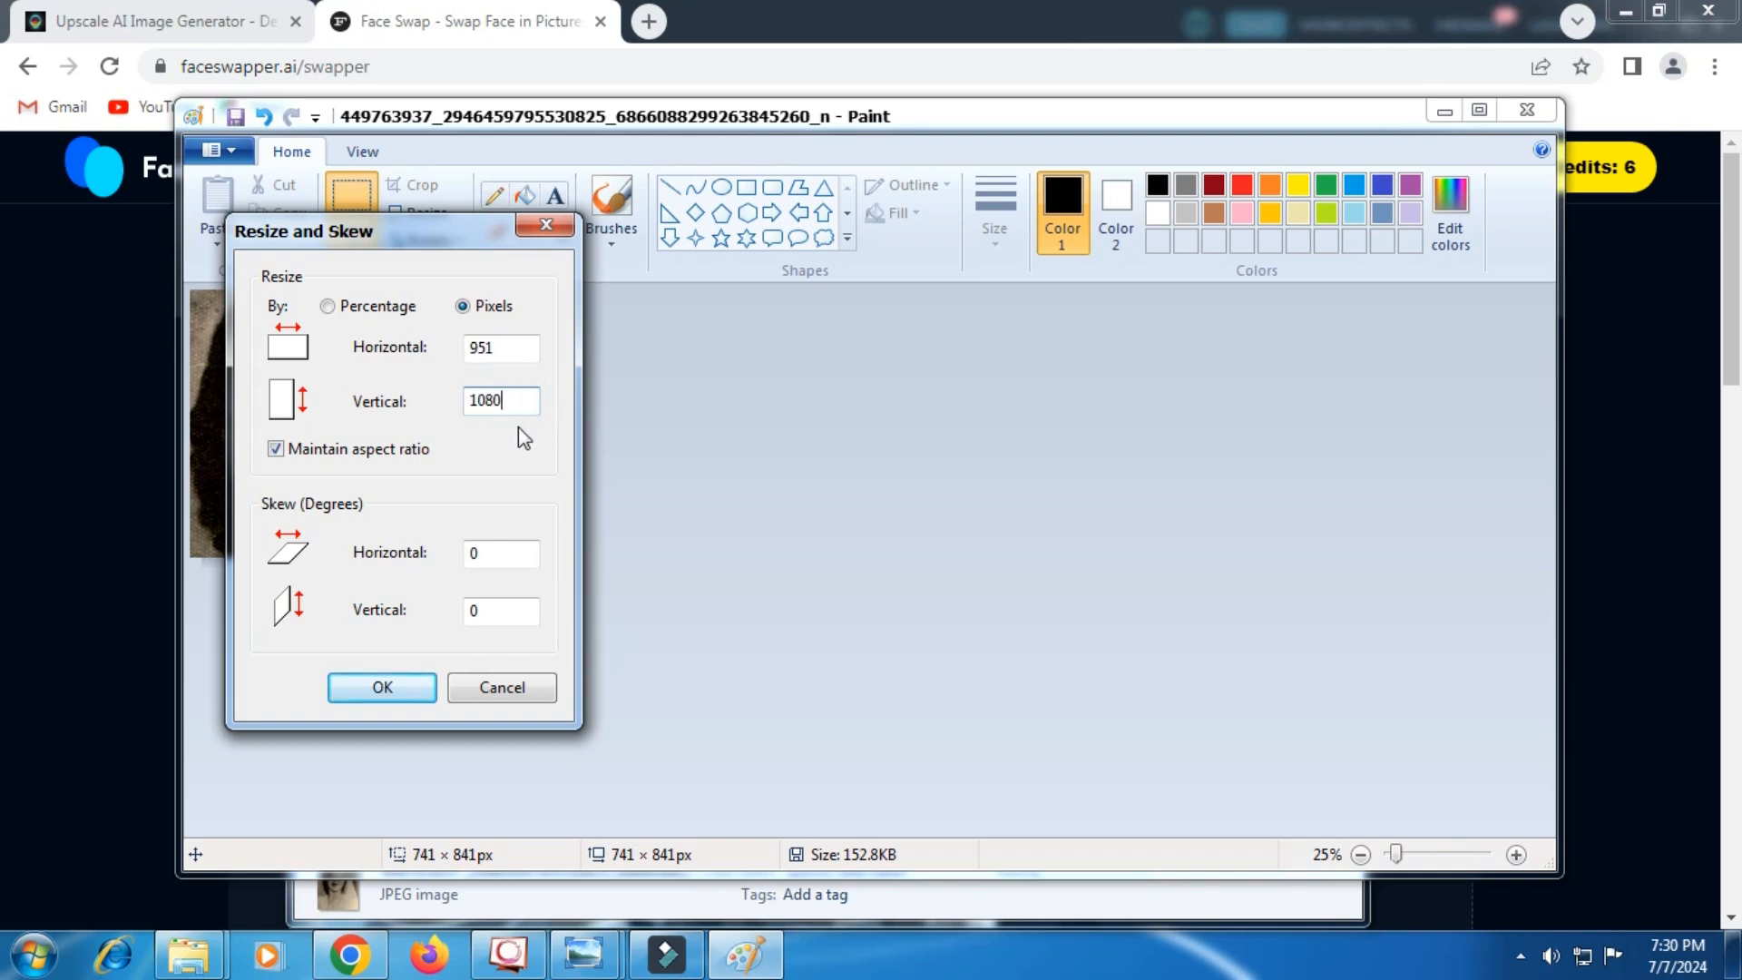
pyautogui.click(498, 445)
pyautogui.click(400, 686)
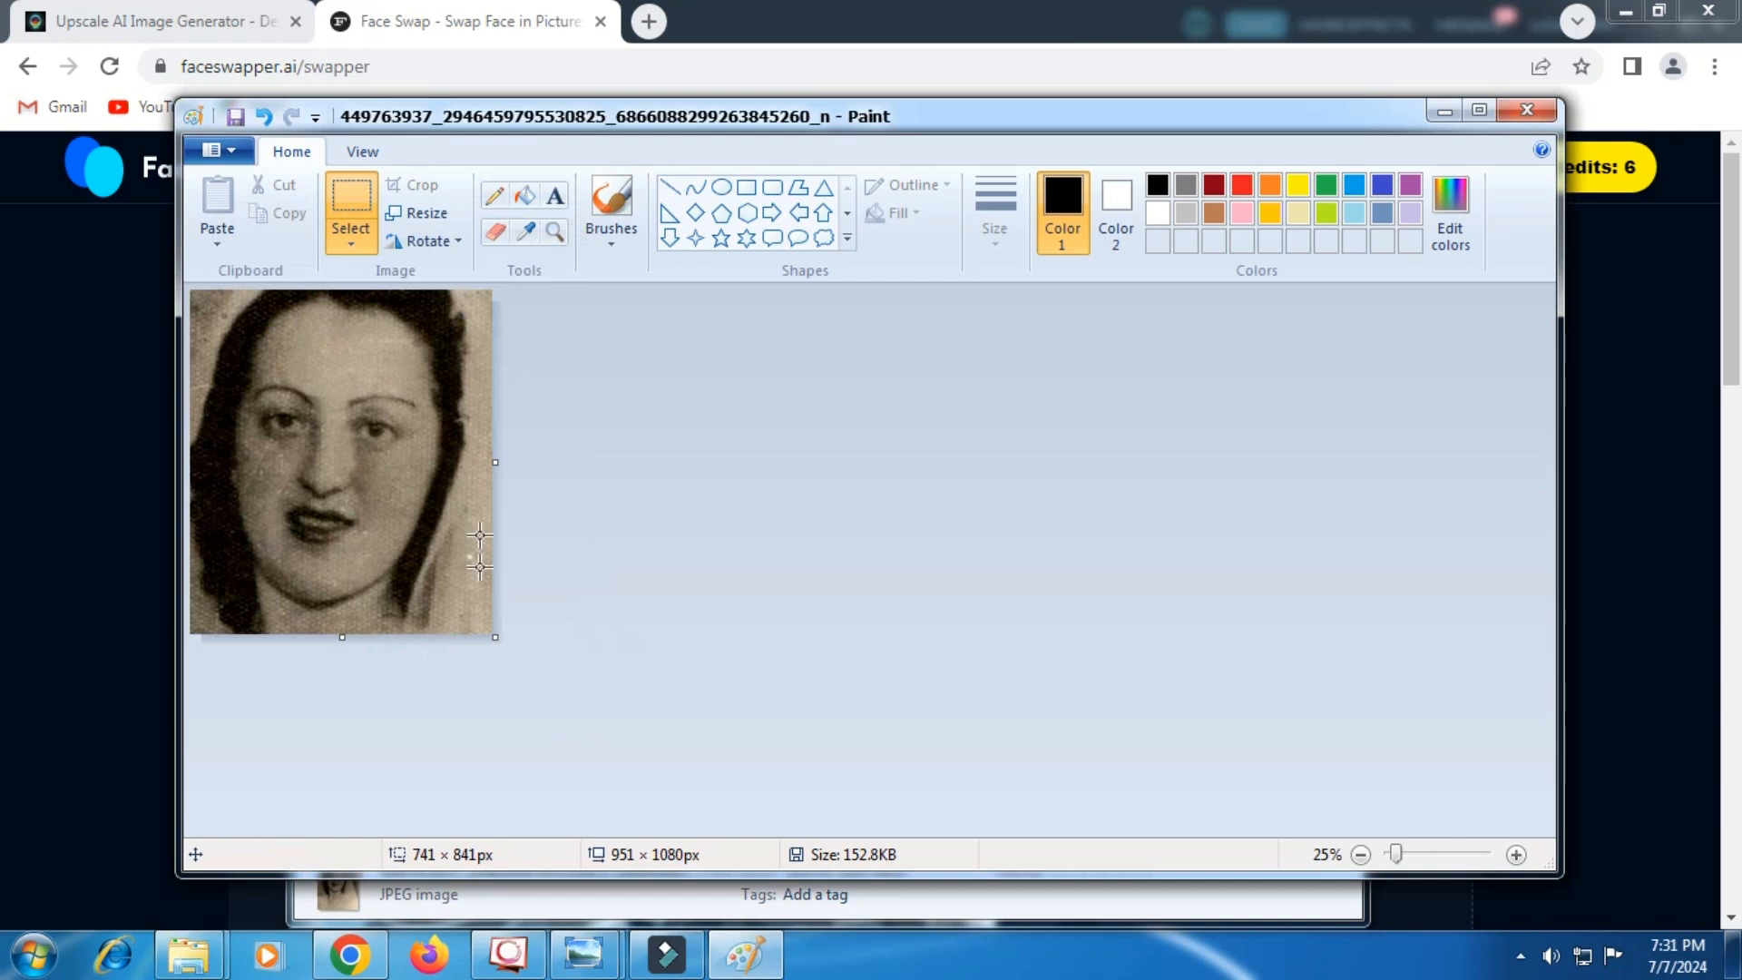
# Step: Save the cropped face as a JPEG named rrr in Downloads, then close Paint and the Pictures window
pyautogui.click(218, 149)
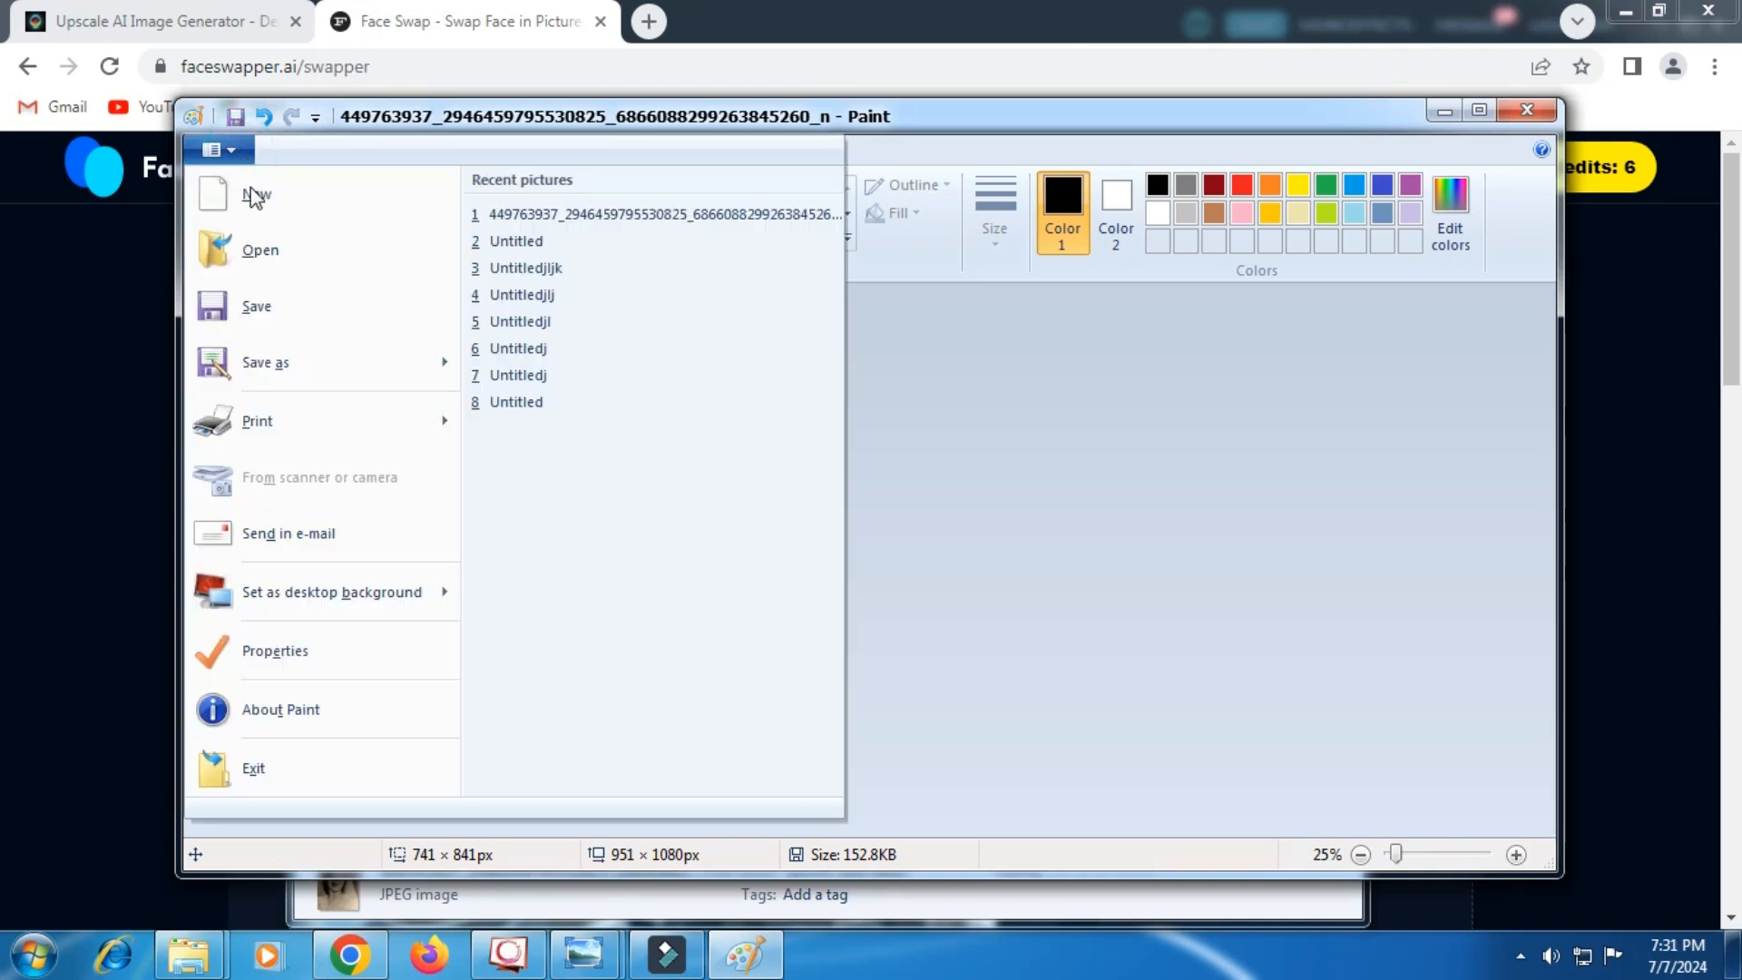
pyautogui.click(299, 362)
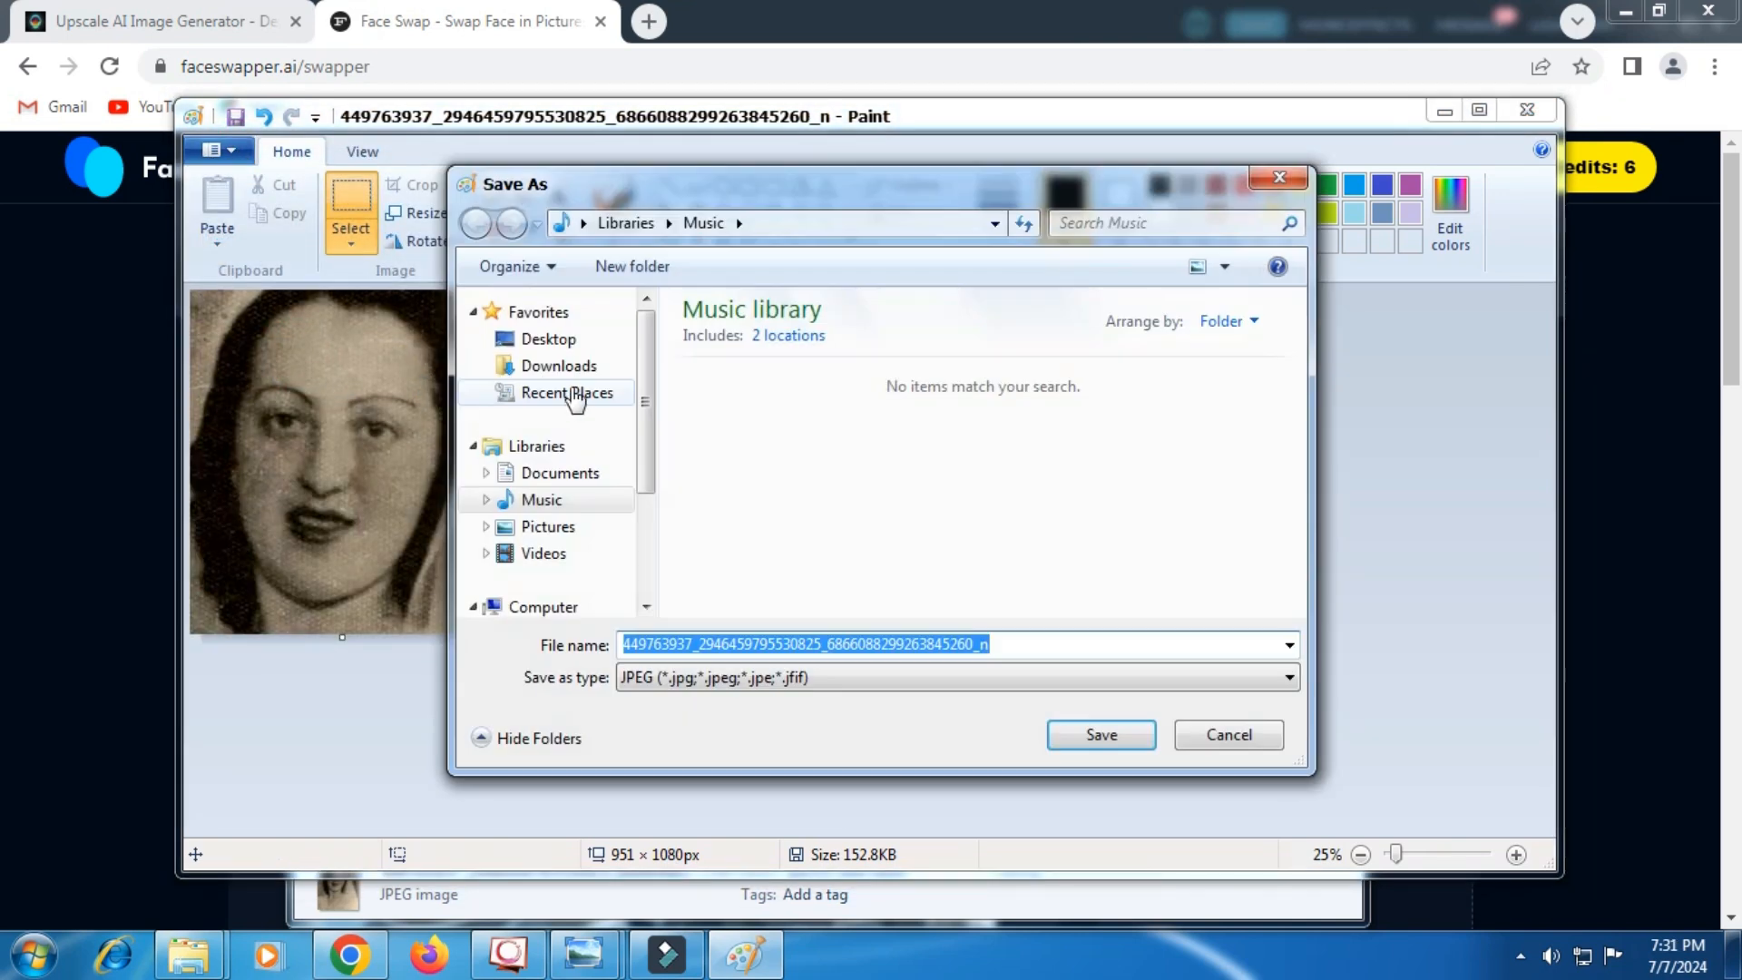
pyautogui.click(569, 366)
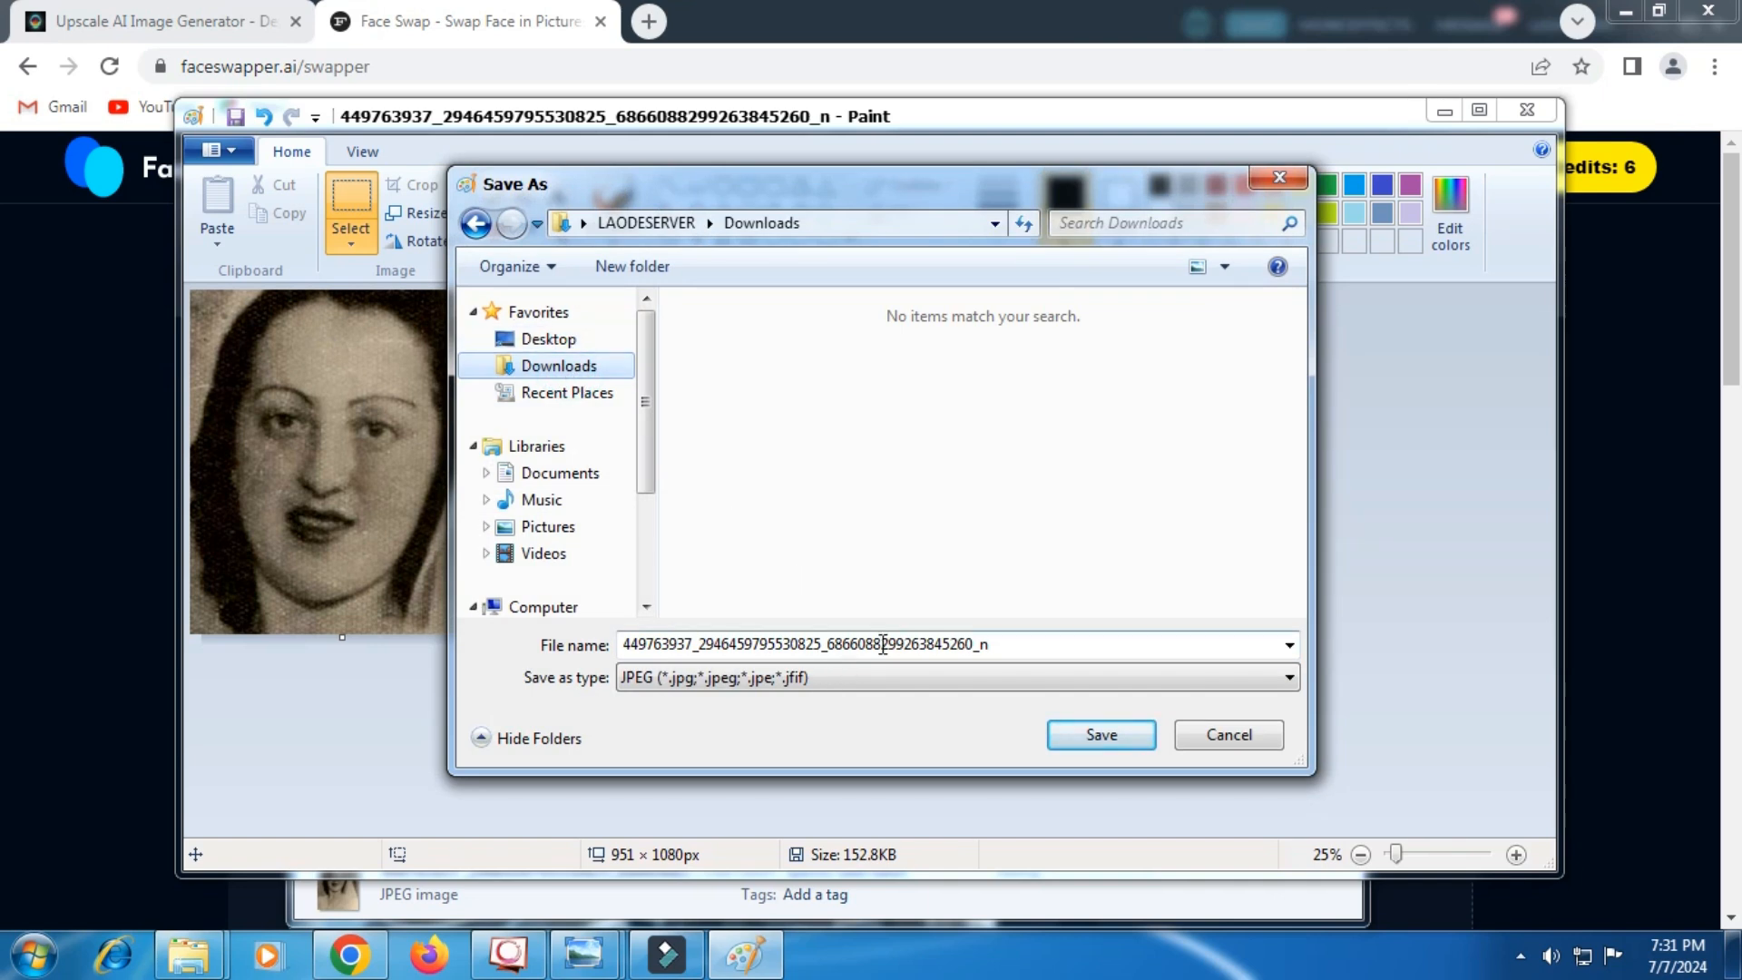
pyautogui.write('rrr')
pyautogui.click(1068, 726)
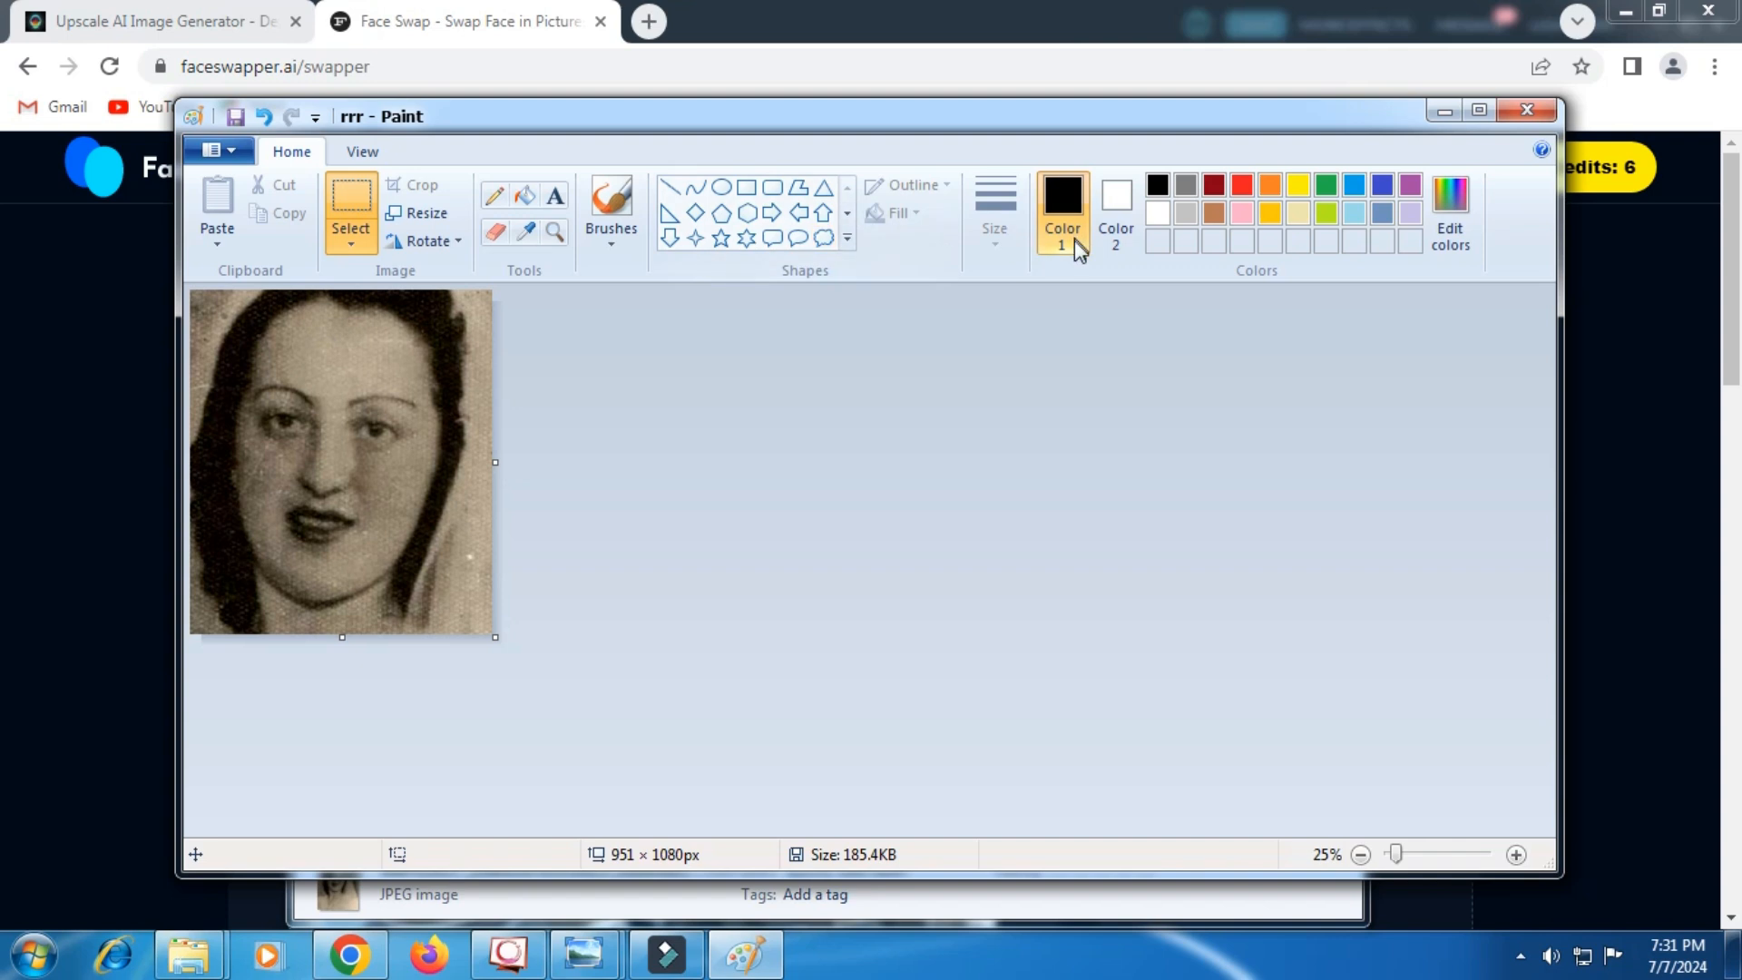
pyautogui.click(1528, 114)
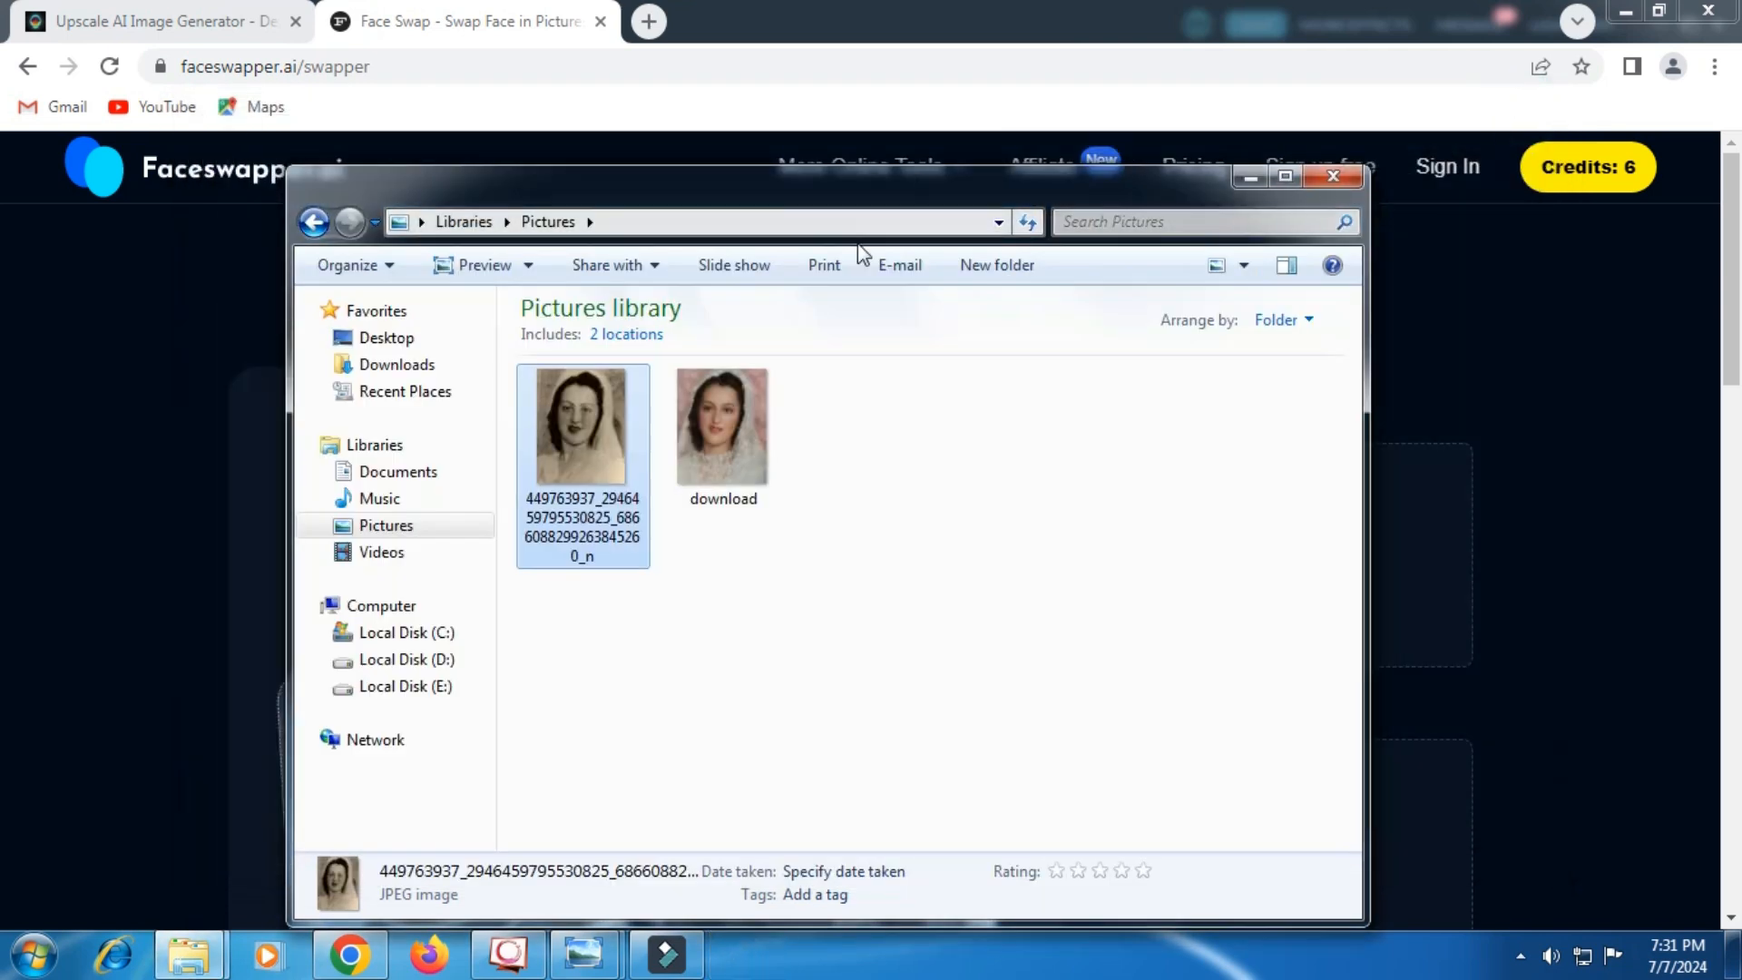
pyautogui.click(1335, 184)
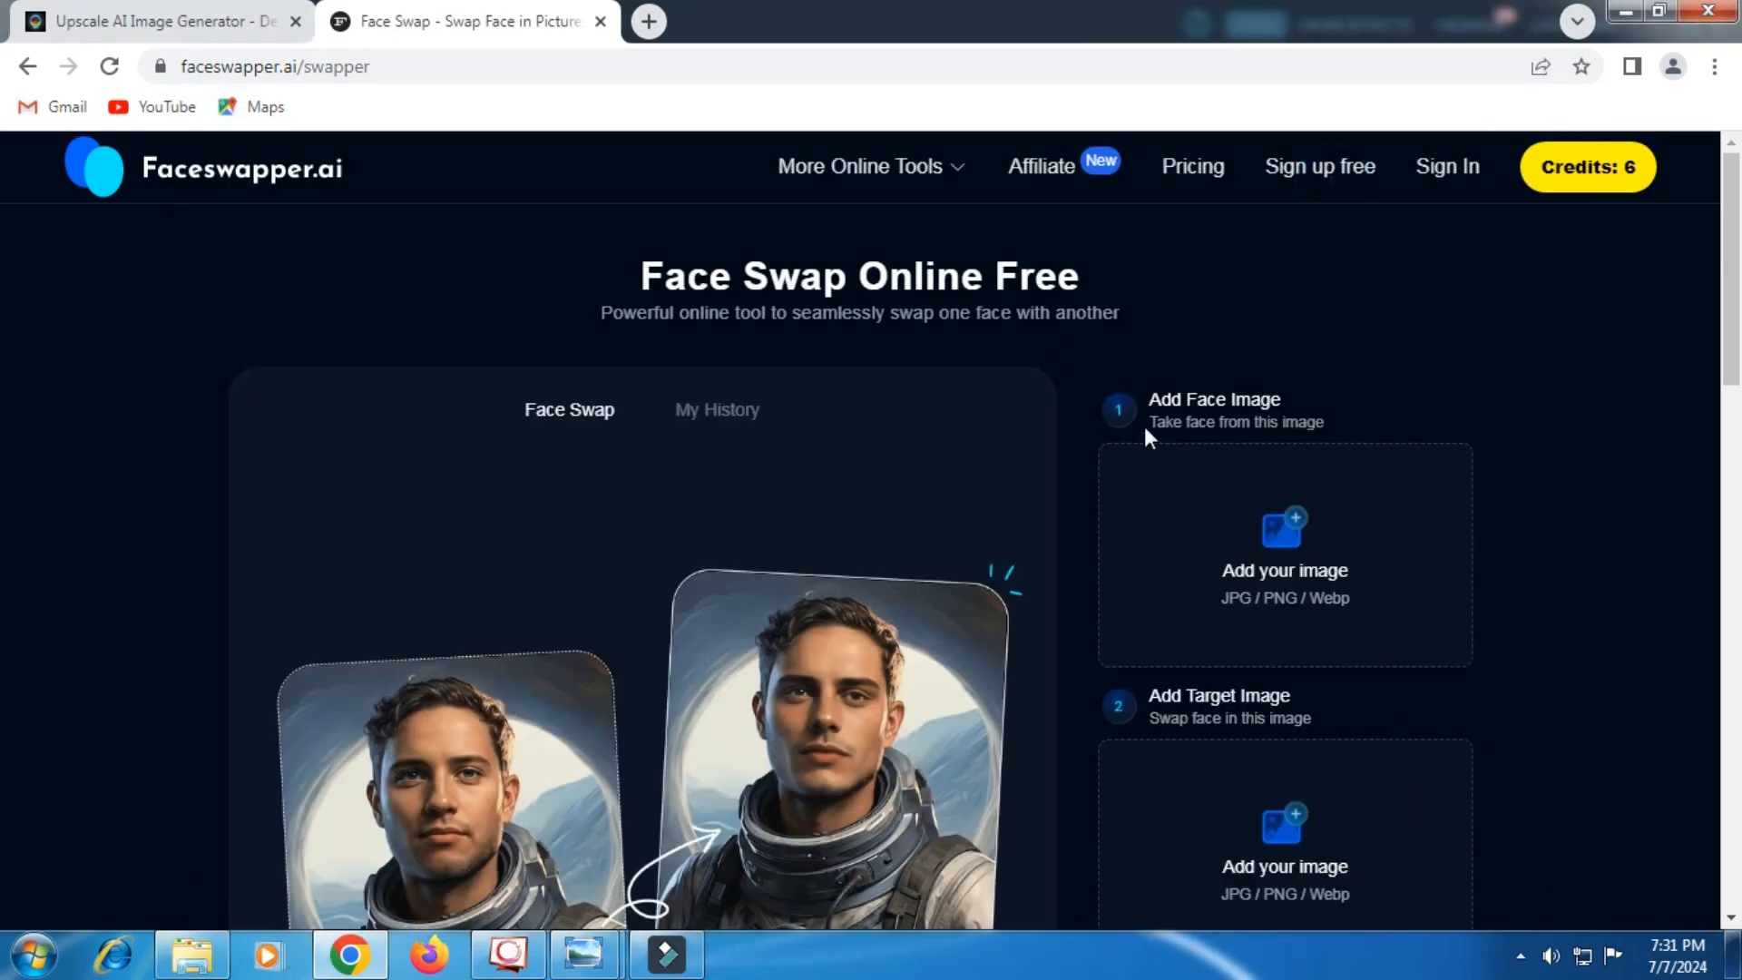
# Step: Add the rrr image from Downloads as the face image for the swap
pyautogui.click(1287, 550)
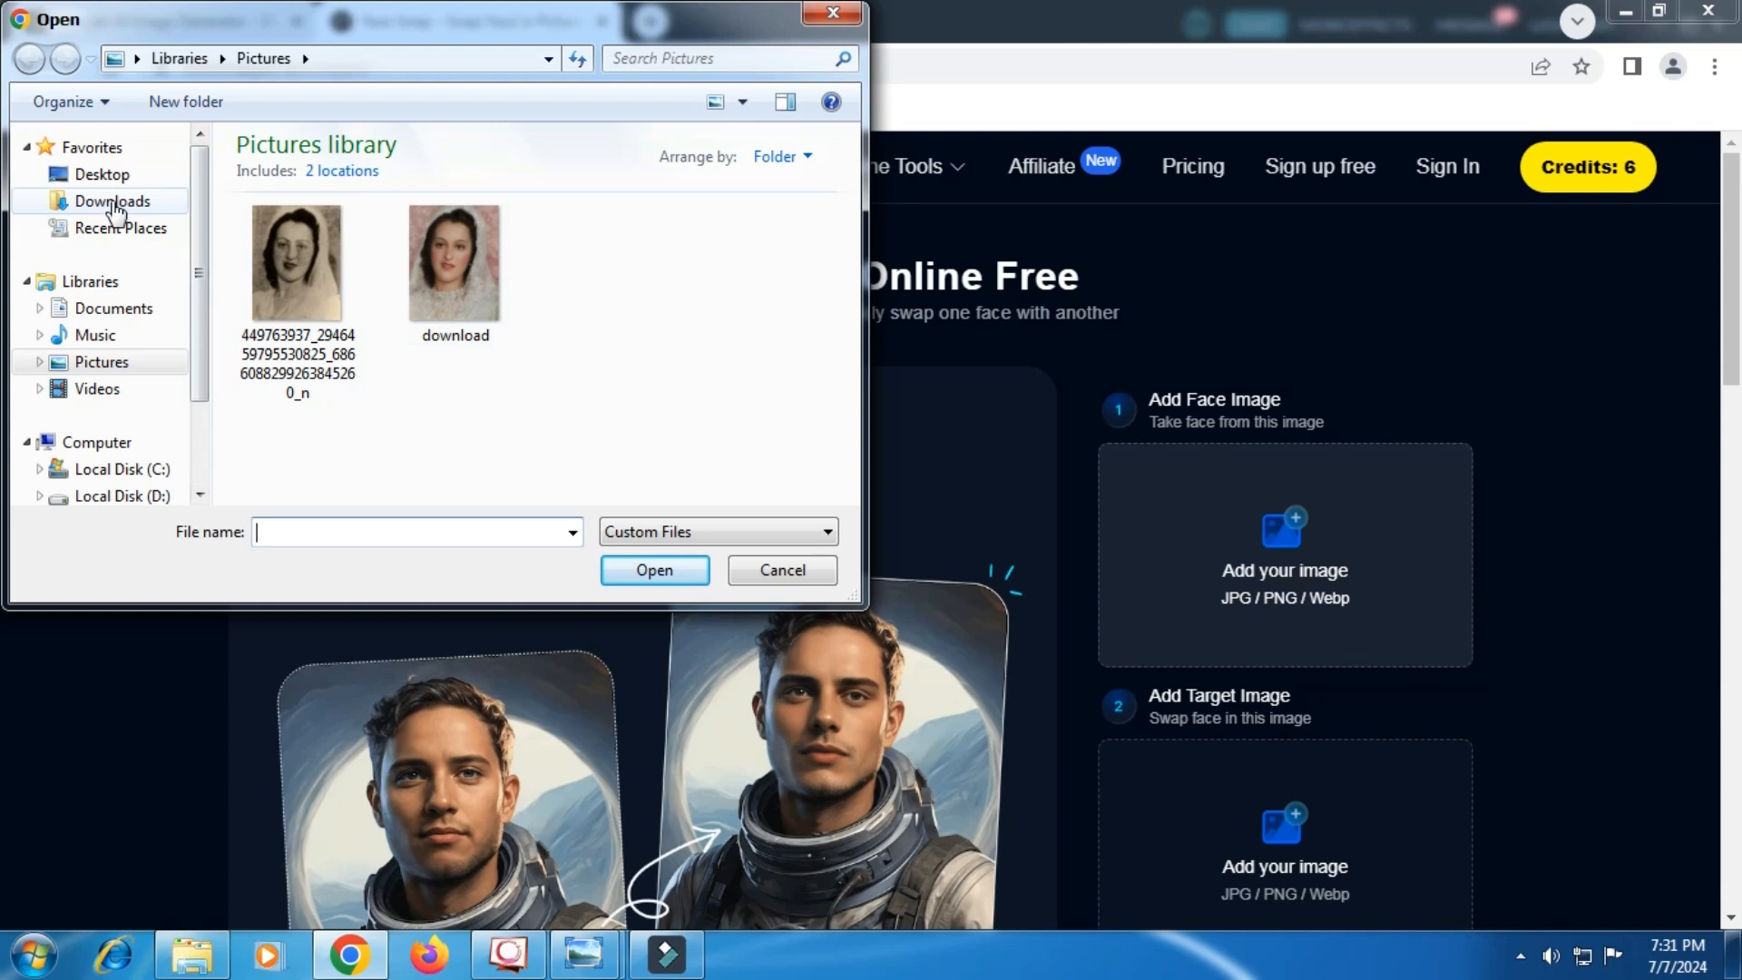
pyautogui.click(113, 201)
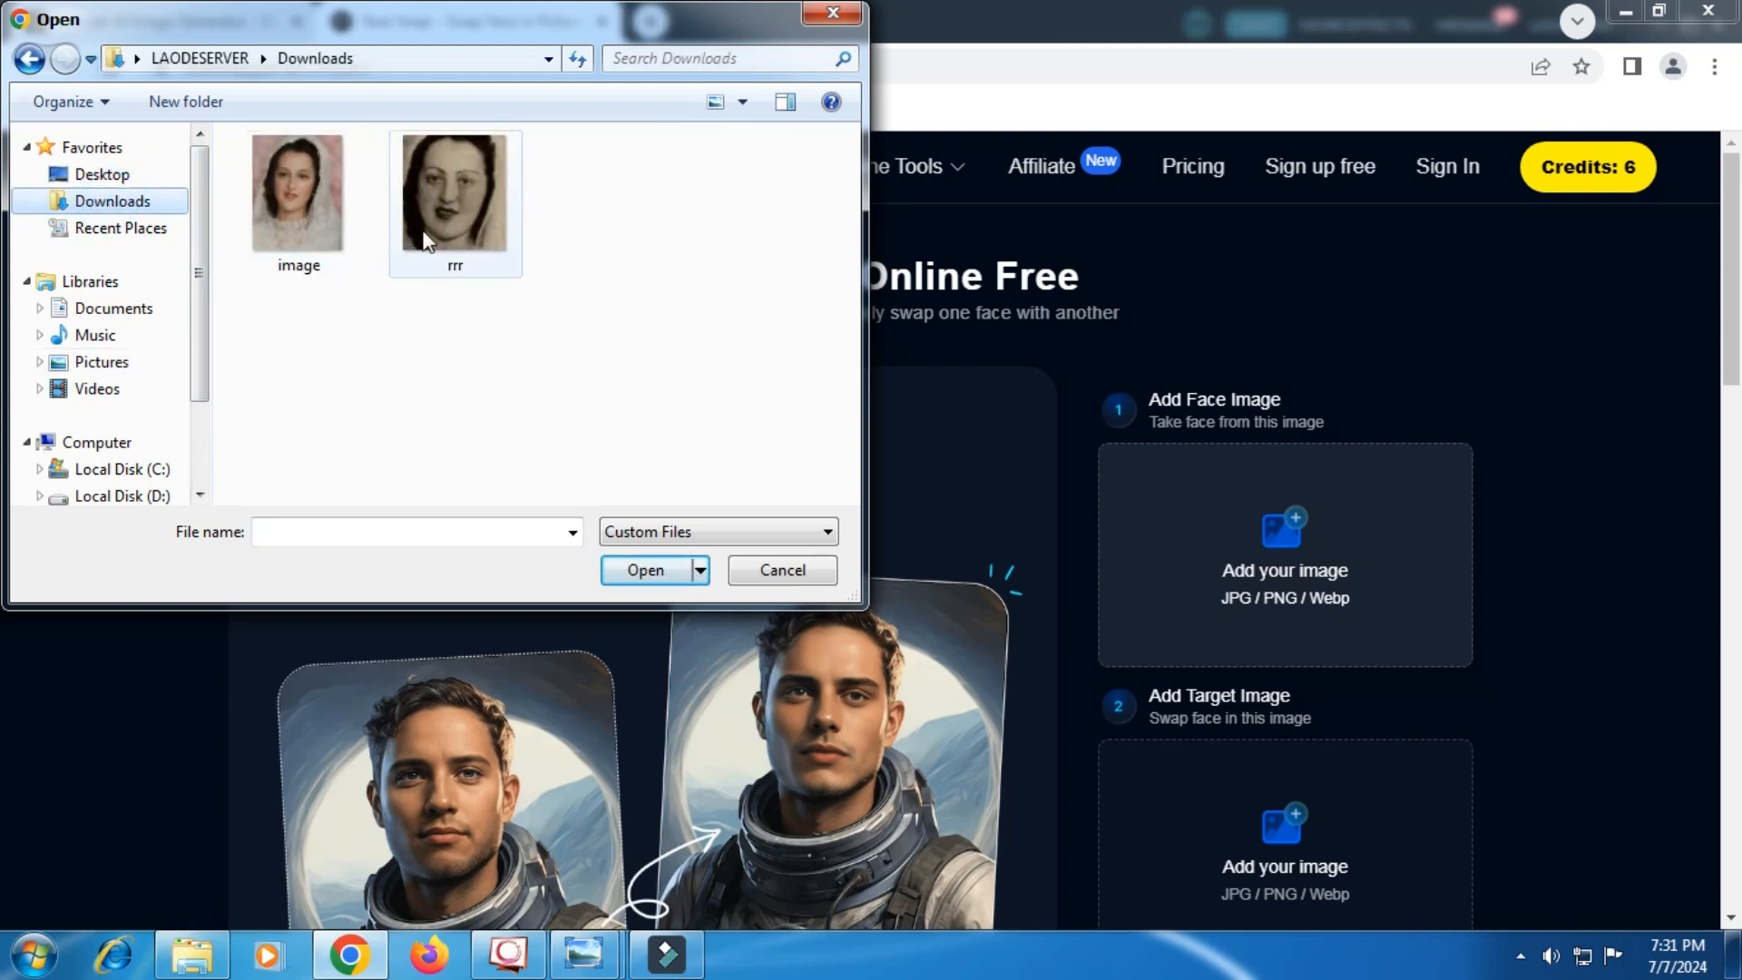
pyautogui.click(452, 223)
pyautogui.click(645, 569)
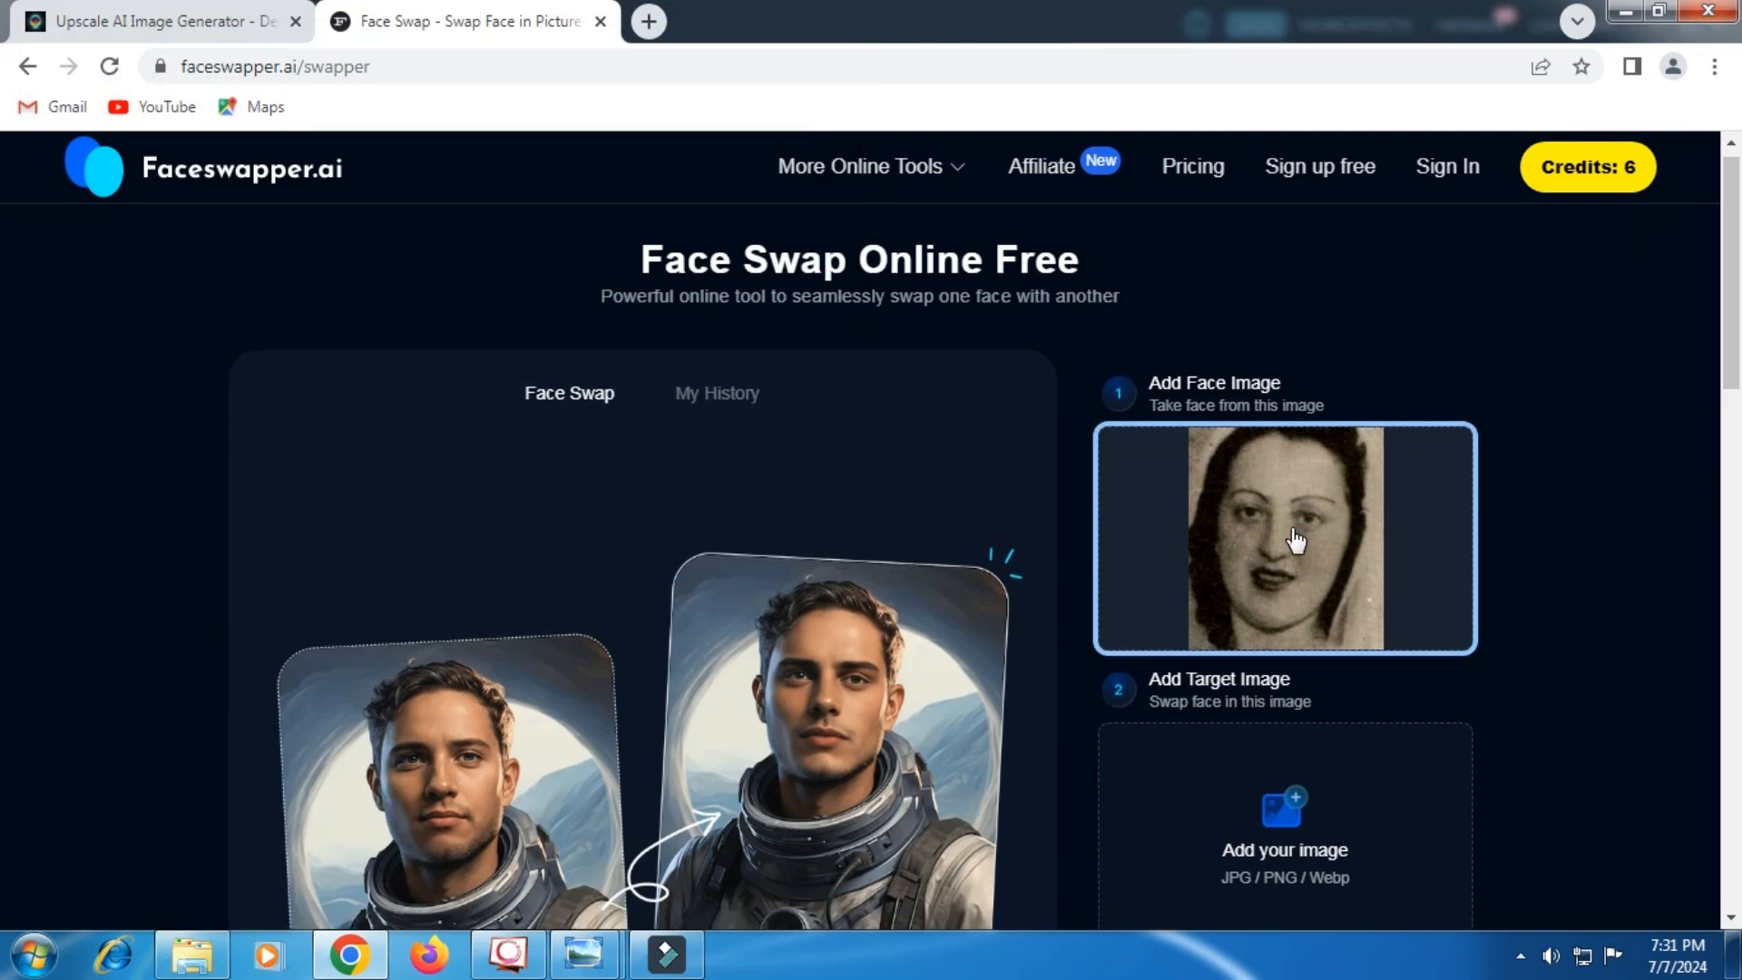
# Step: Add the upscaled colour portrait named image from Downloads as the target image for the swap
pyautogui.scroll(-3, 1296, 540)
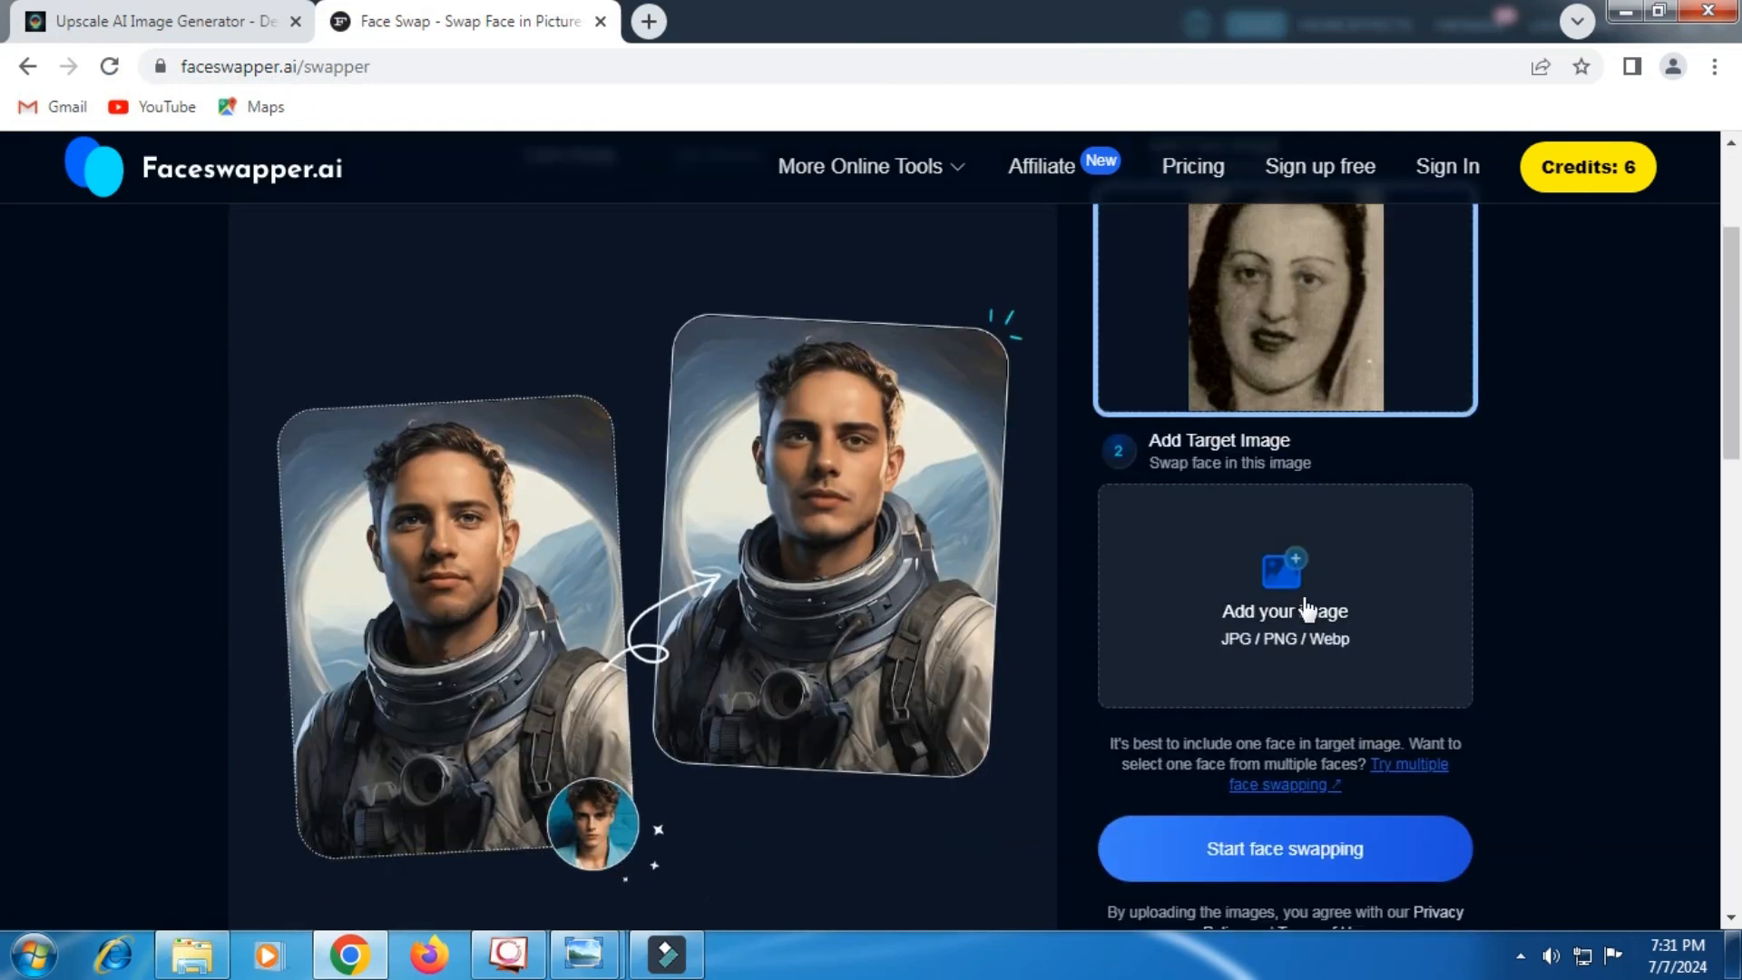
pyautogui.click(1270, 566)
pyautogui.click(304, 213)
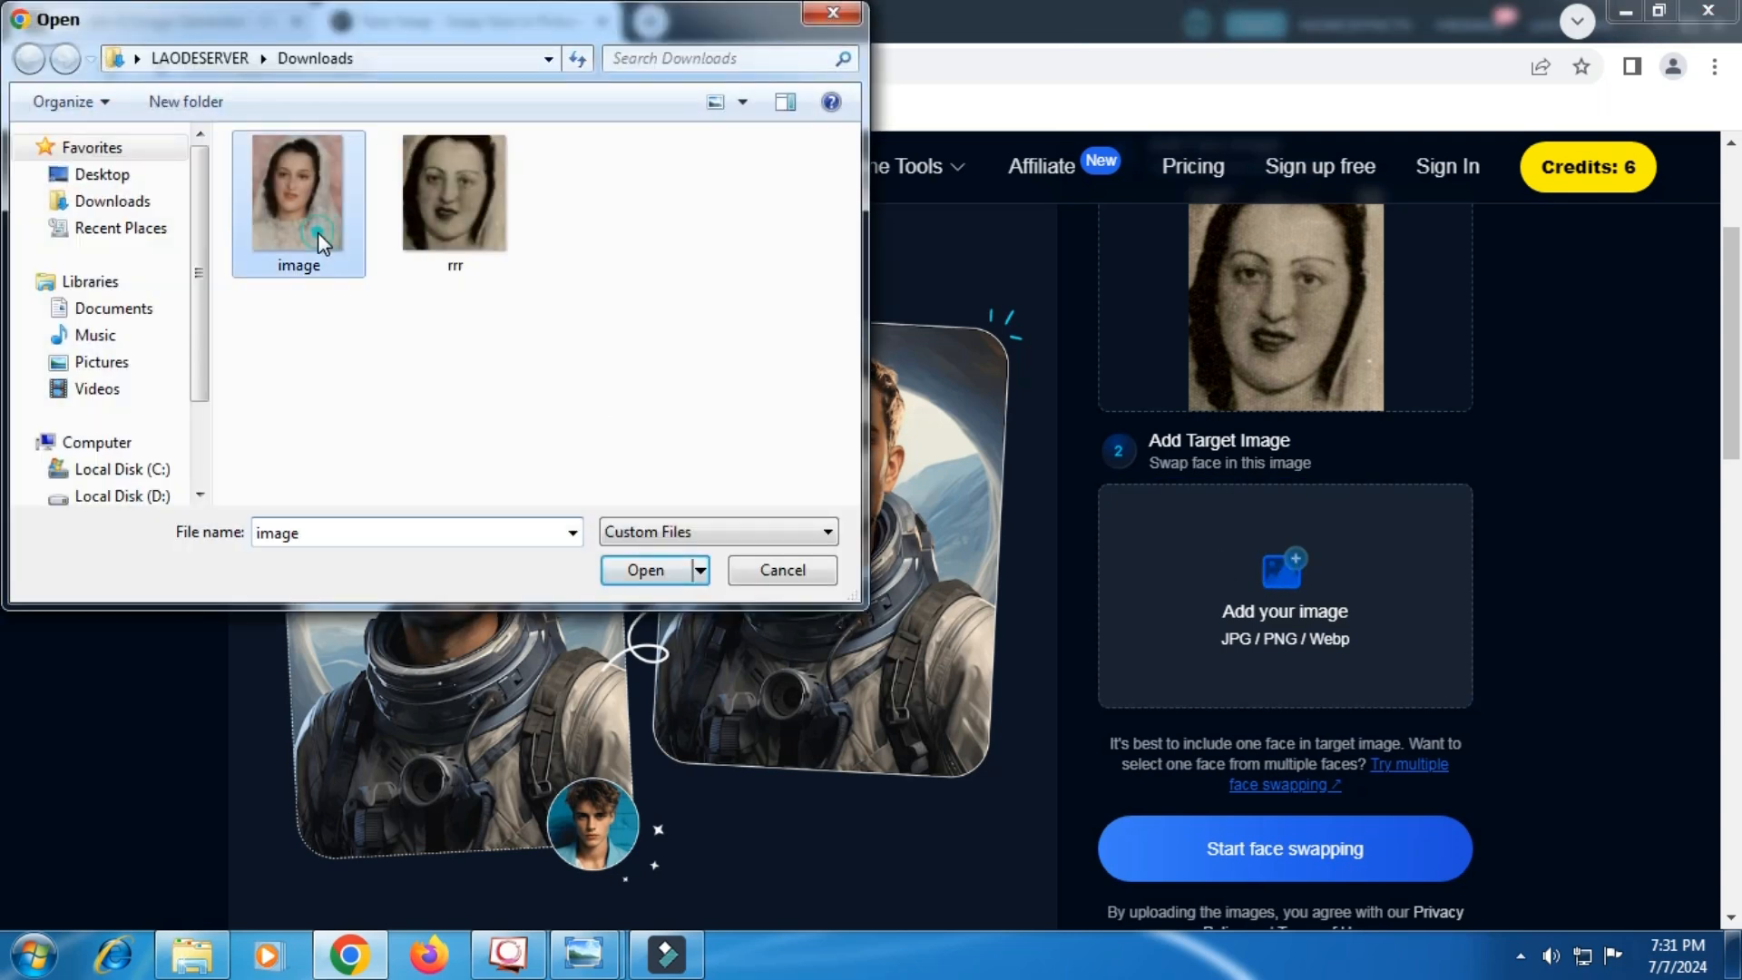
pyautogui.click(643, 569)
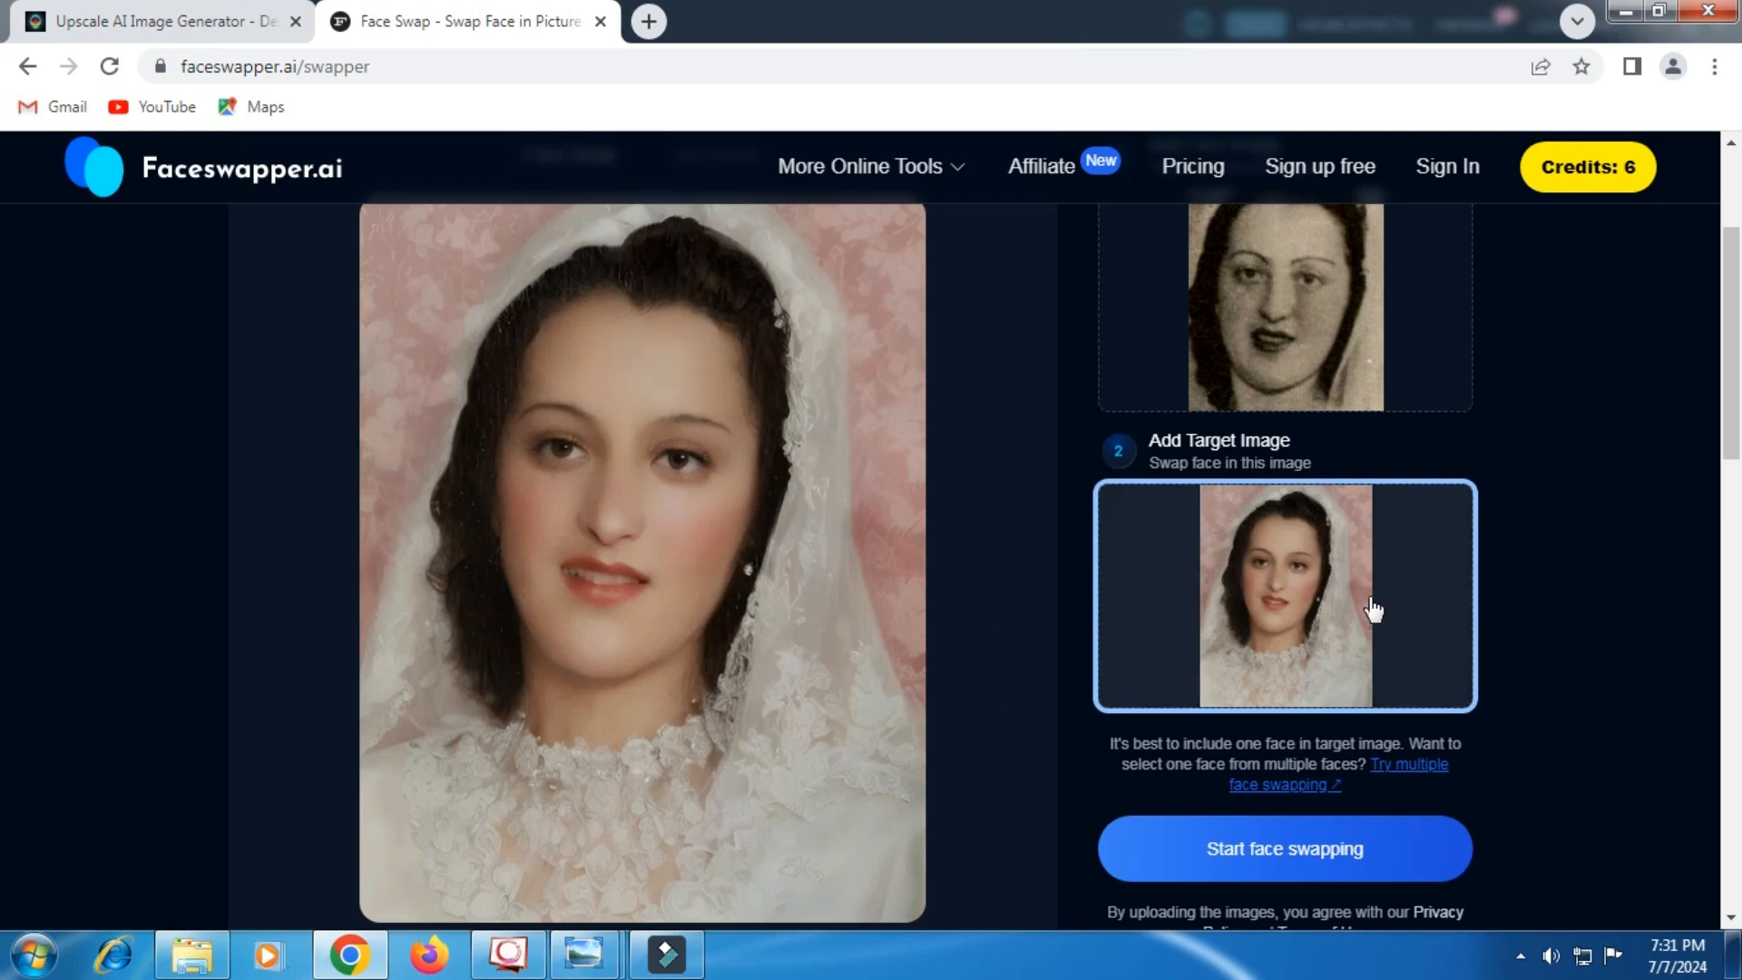
pyautogui.scroll(-1, 1365, 609)
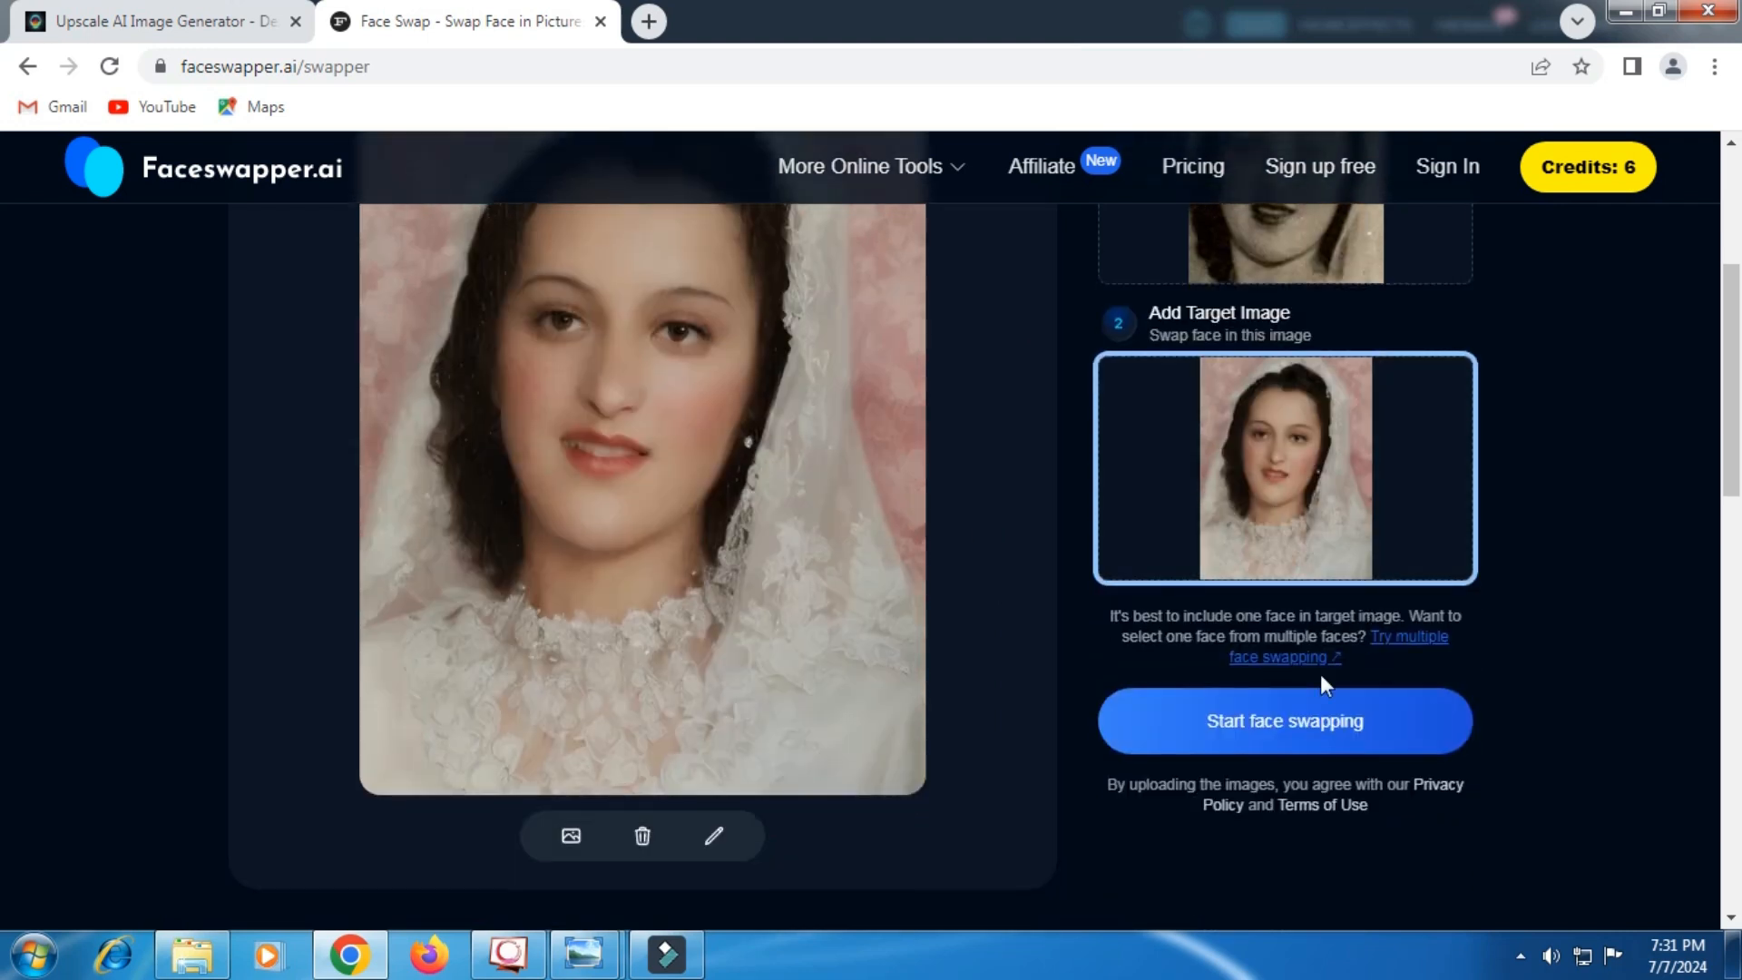
# Step: Run the face swap on the colour bridal portrait and download the resulting image
pyautogui.click(1280, 723)
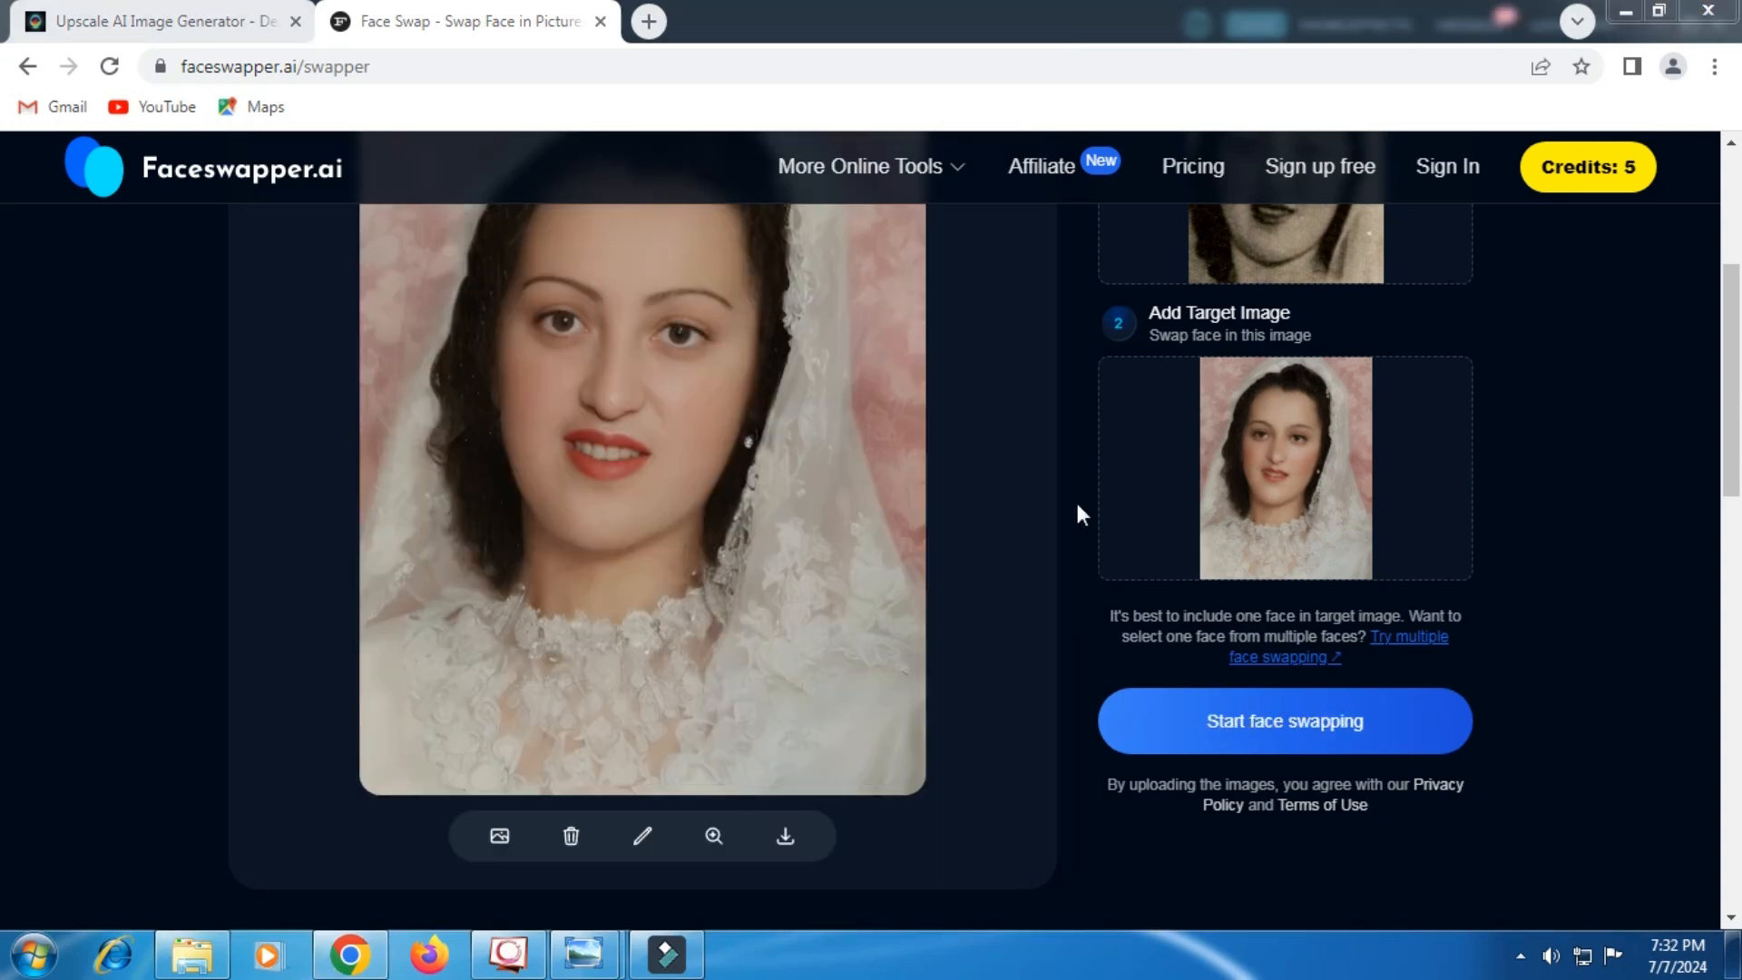
pyautogui.scroll(1, 981, 531)
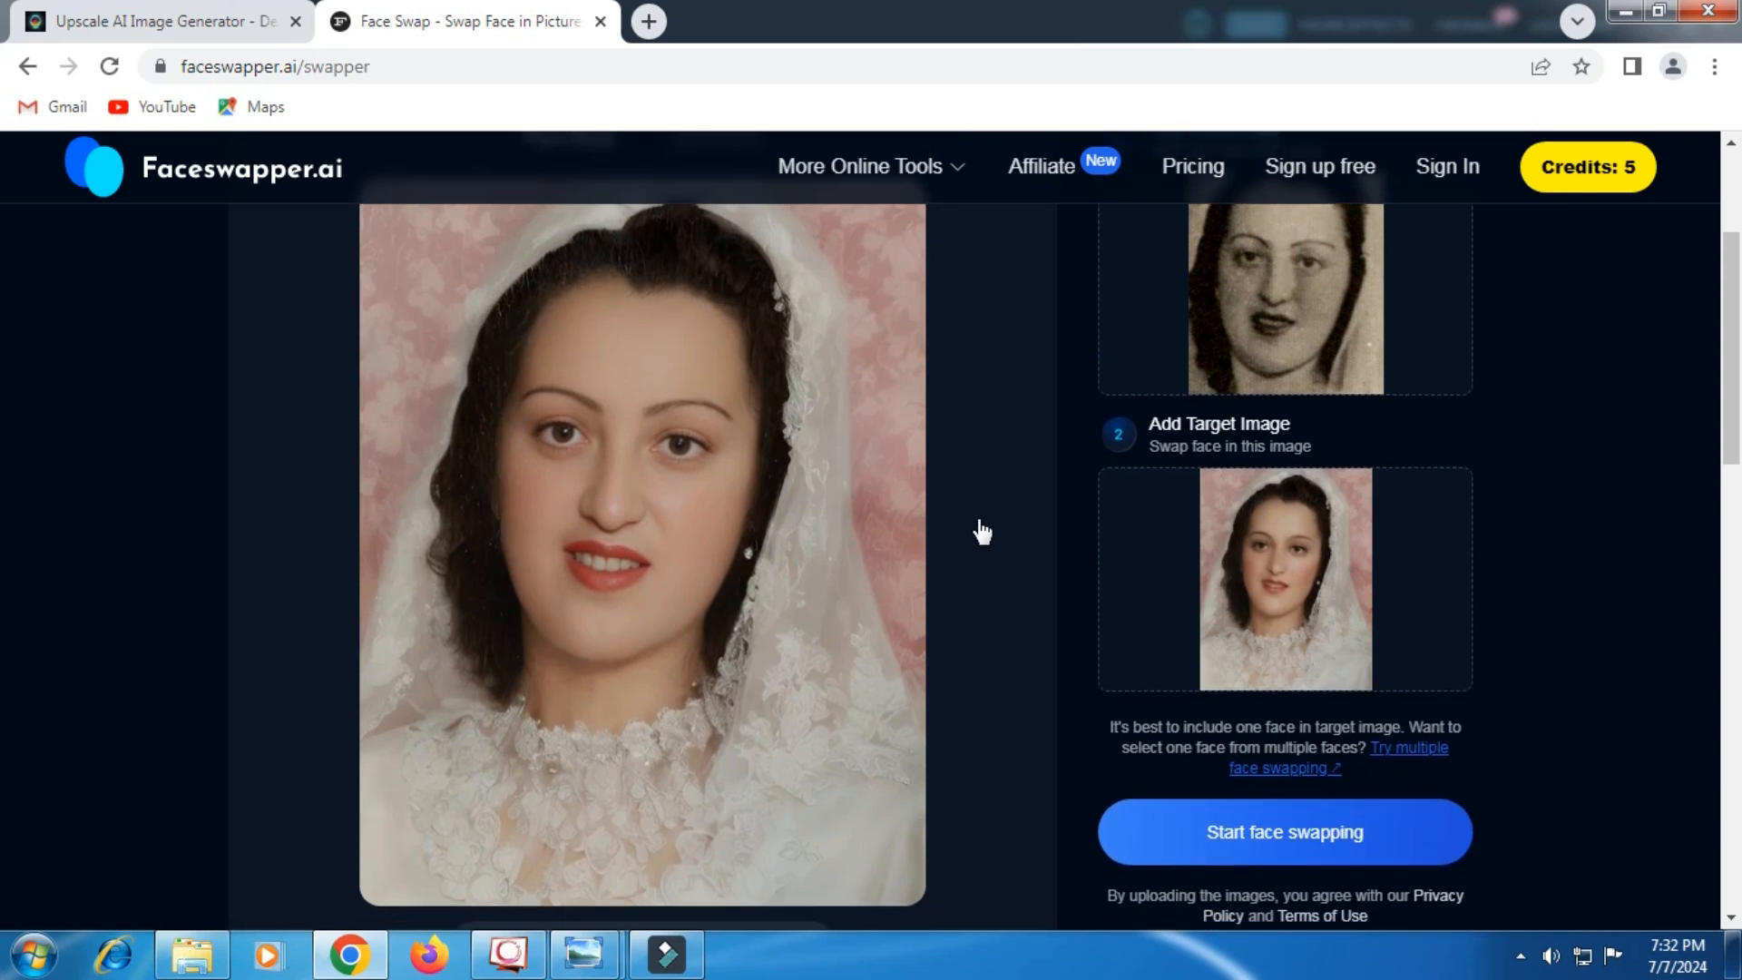
pyautogui.scroll(-2, 982, 531)
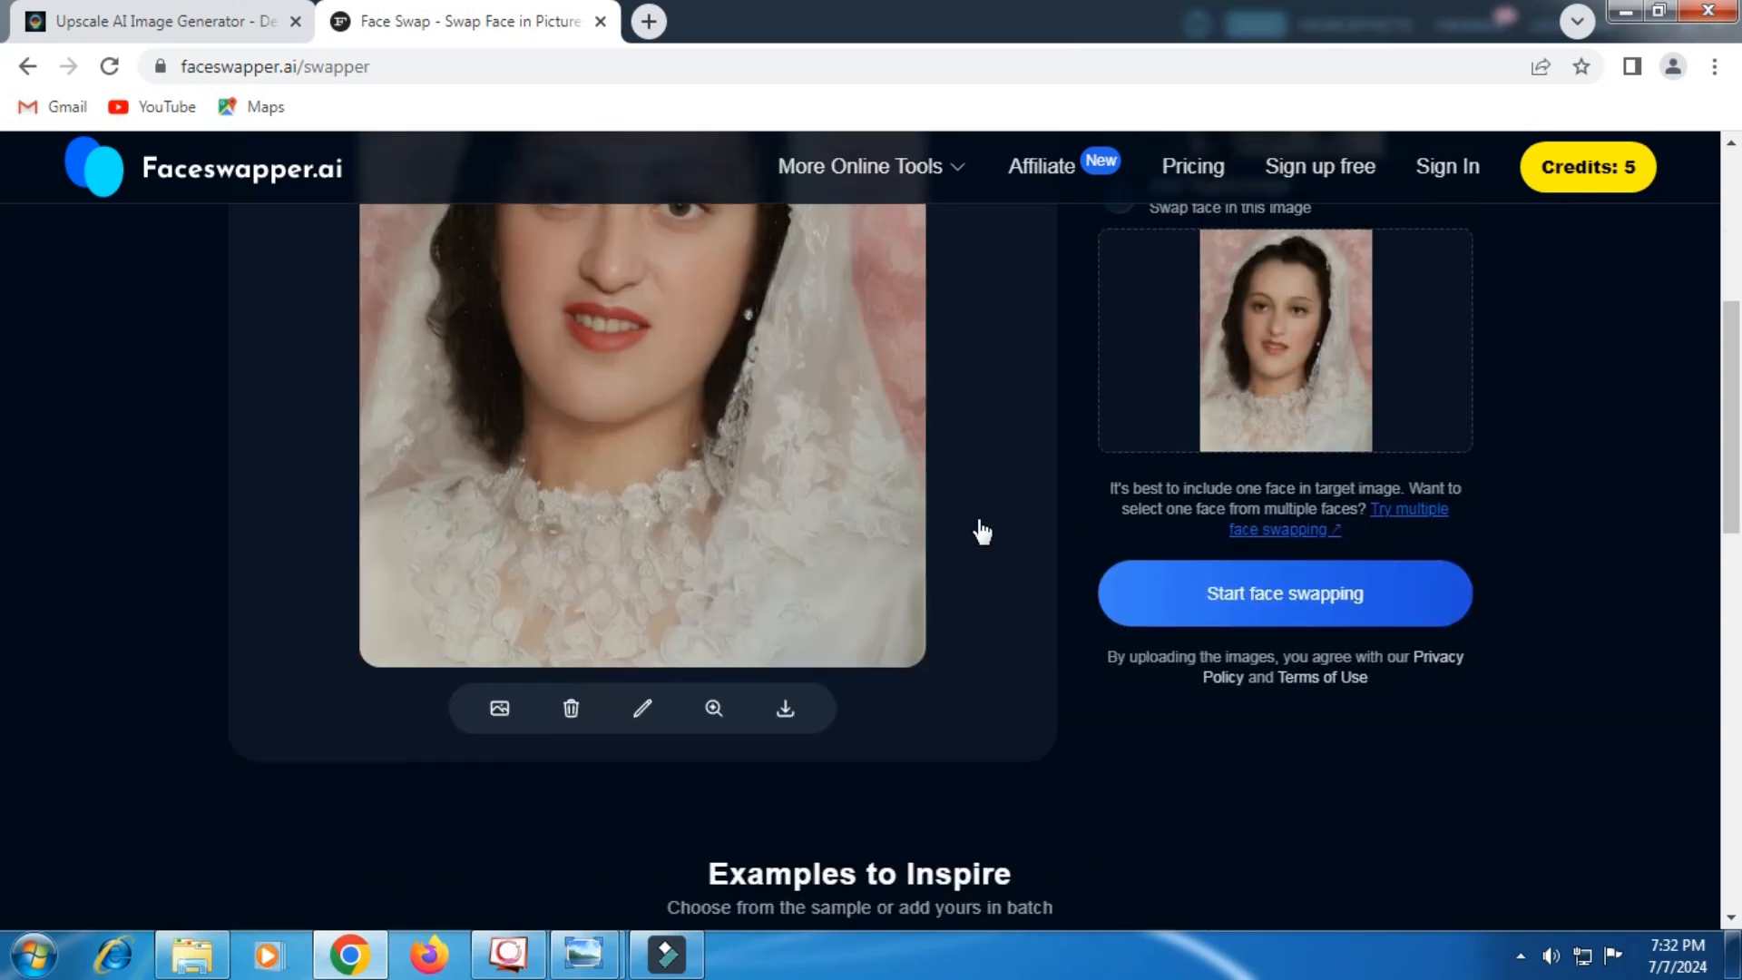
pyautogui.click(784, 709)
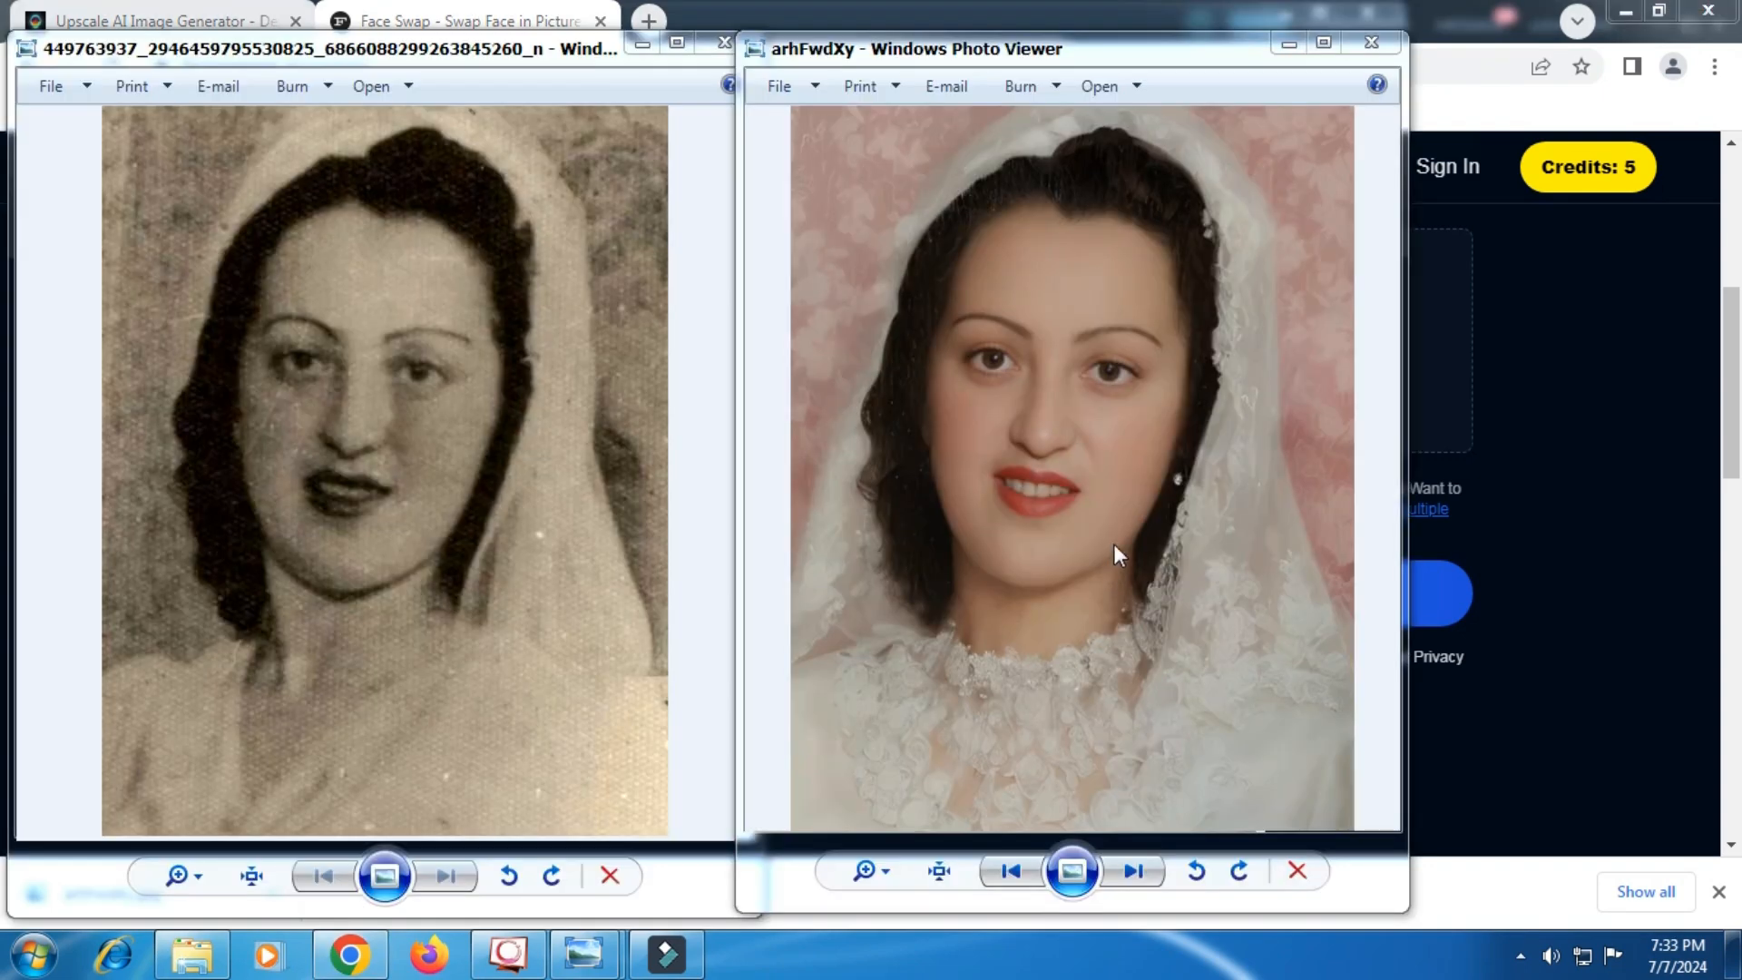
# Step: Compare the facial features in the original black-and-white portrait and the downloaded face-swapped portrait up close, side by side
pyautogui.click(531, 463)
pyautogui.scroll(5, 455, 451)
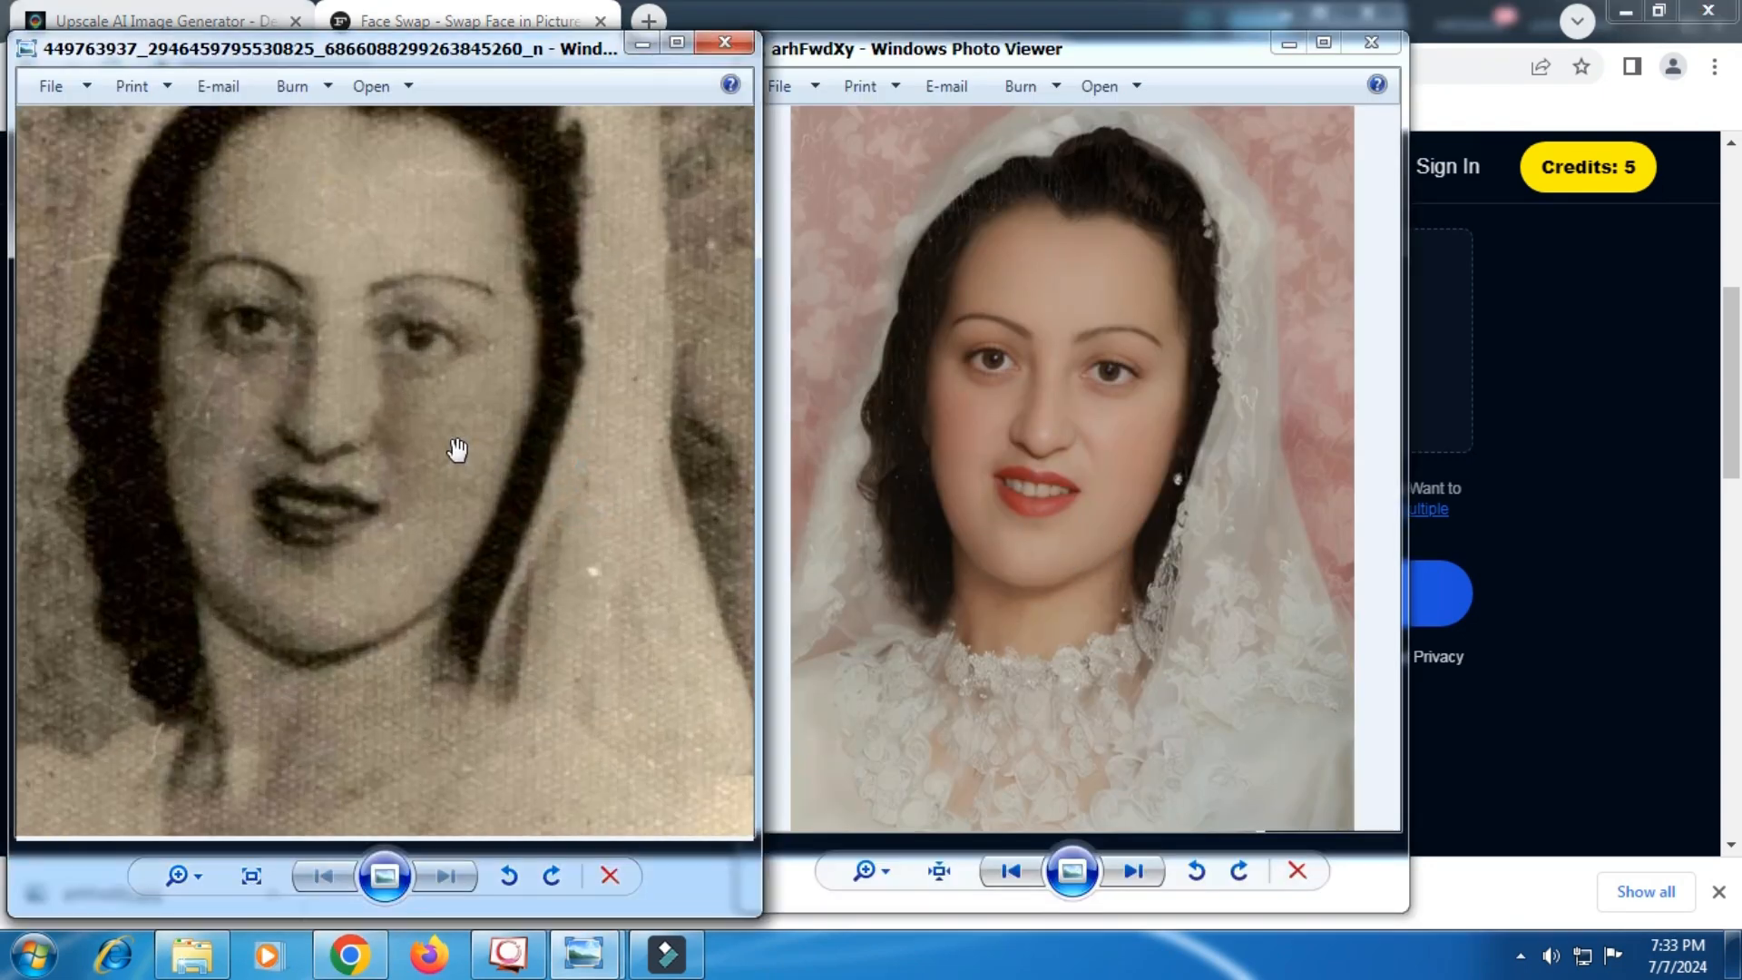
pyautogui.click(1107, 468)
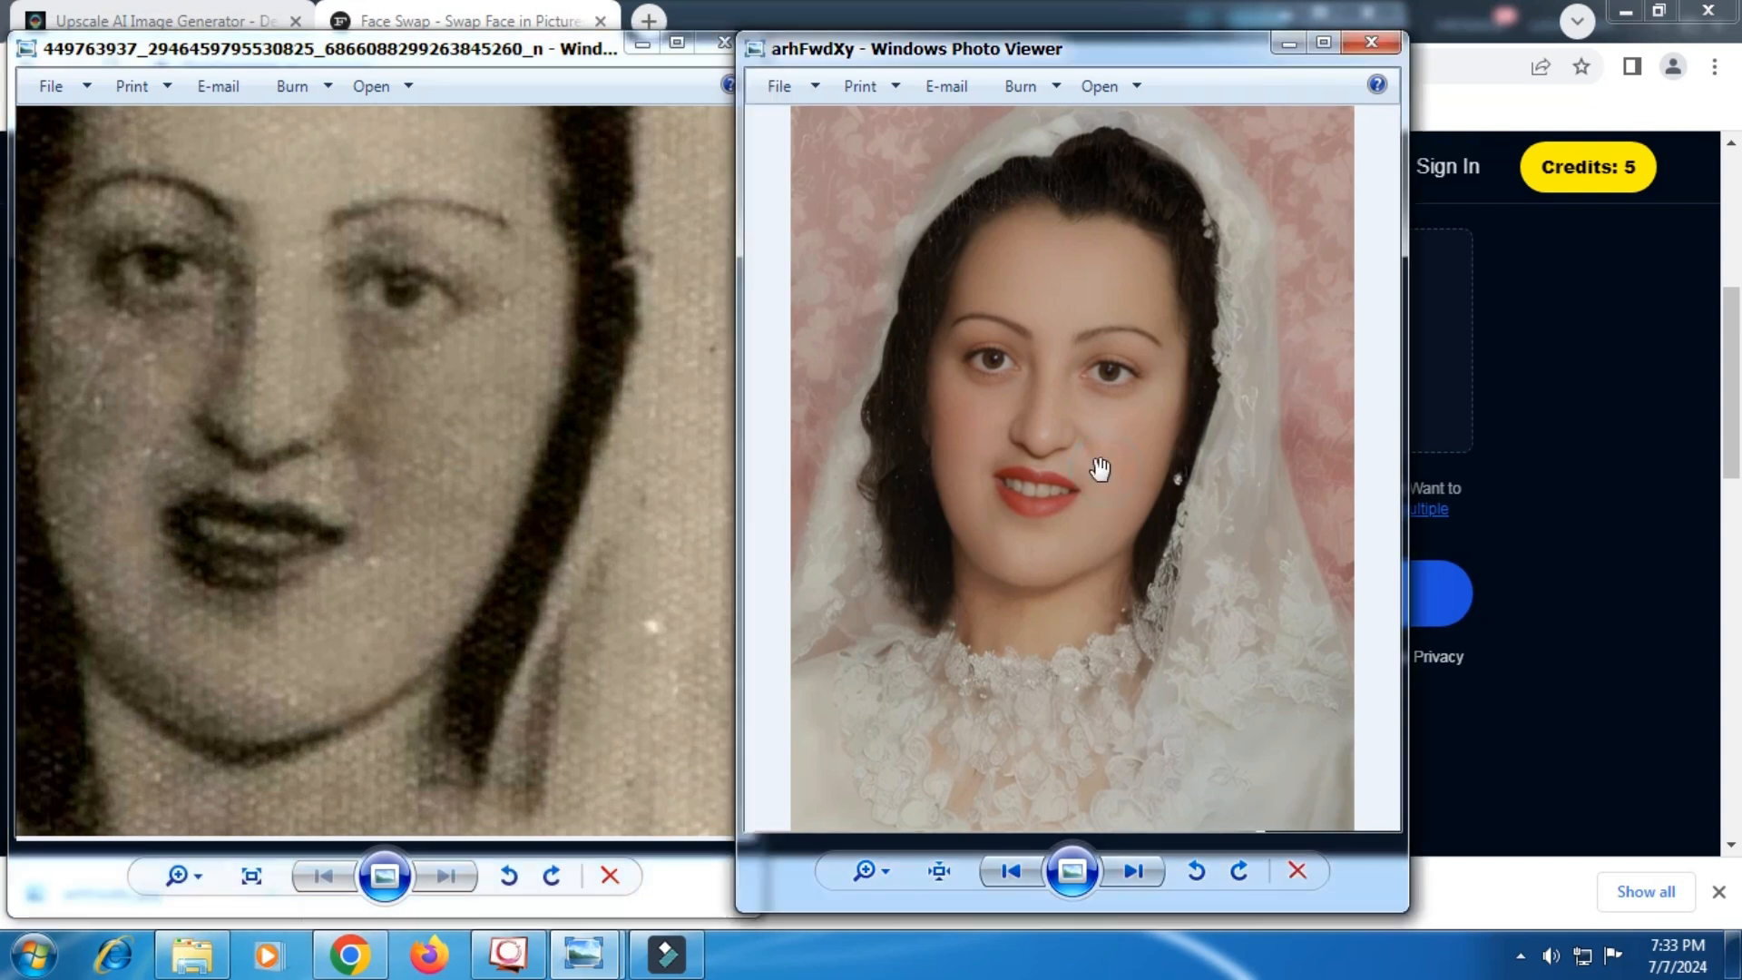
pyautogui.scroll(5, 1101, 468)
pyautogui.scroll(1, 1101, 468)
pyautogui.scroll(-3, 1100, 468)
pyautogui.moveTo(1028, 474); pyautogui.dragTo(1101, 491)
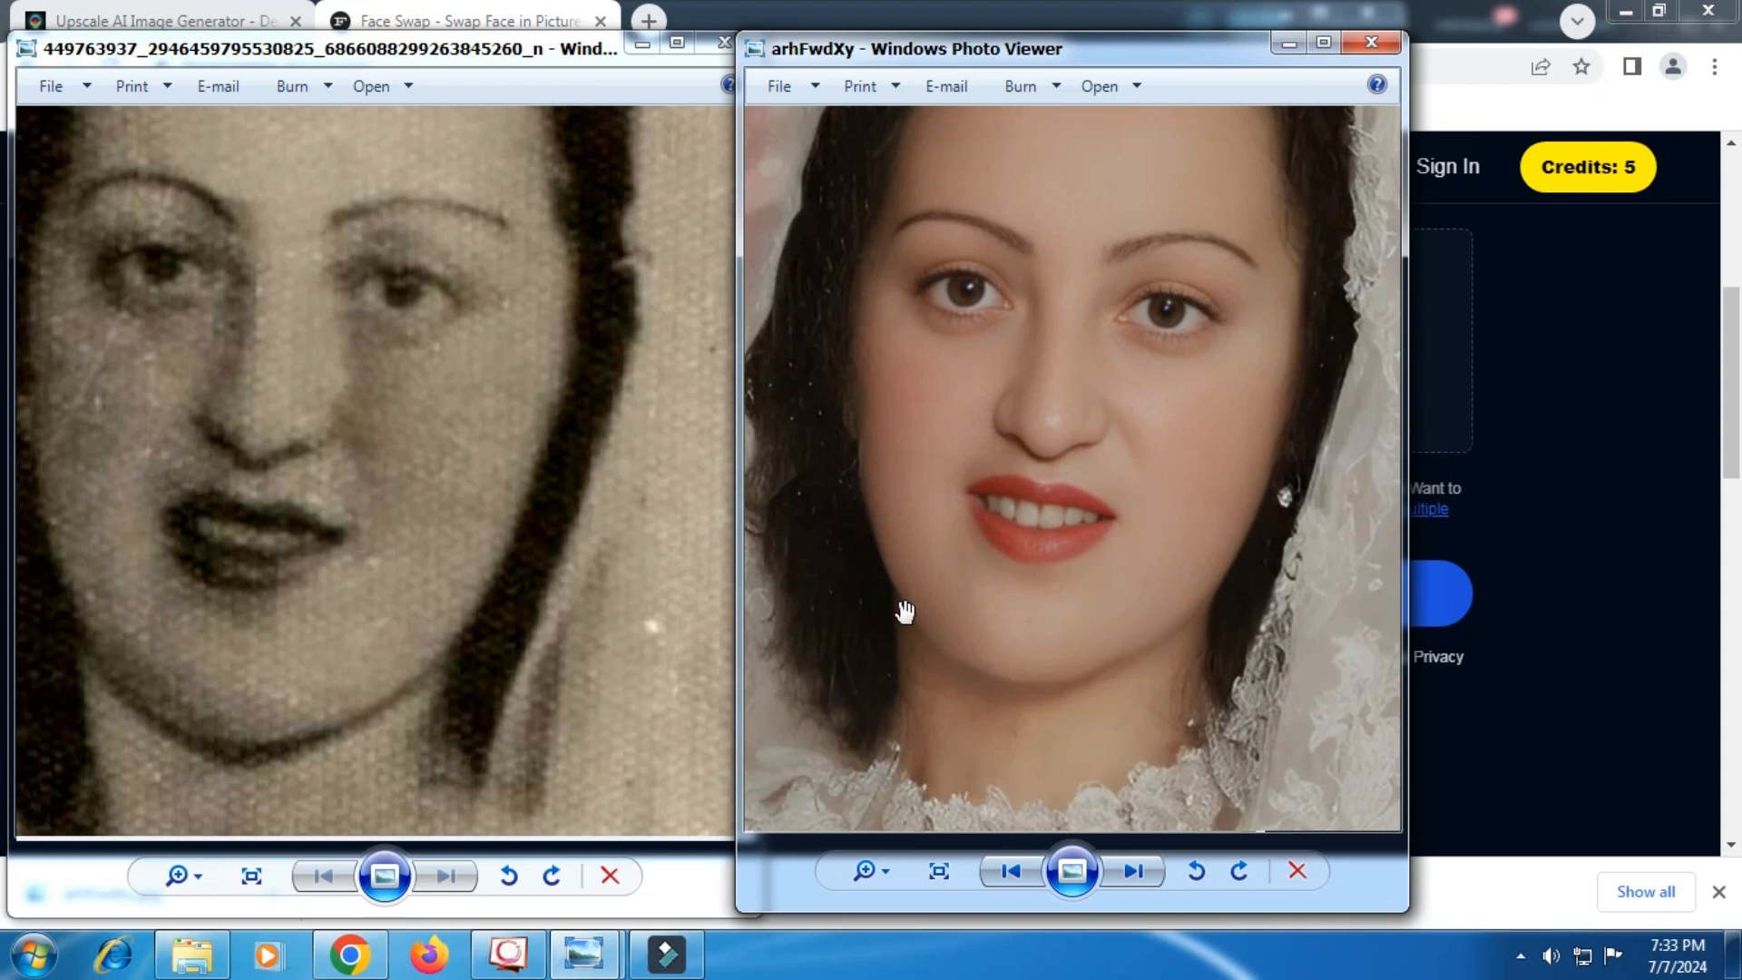